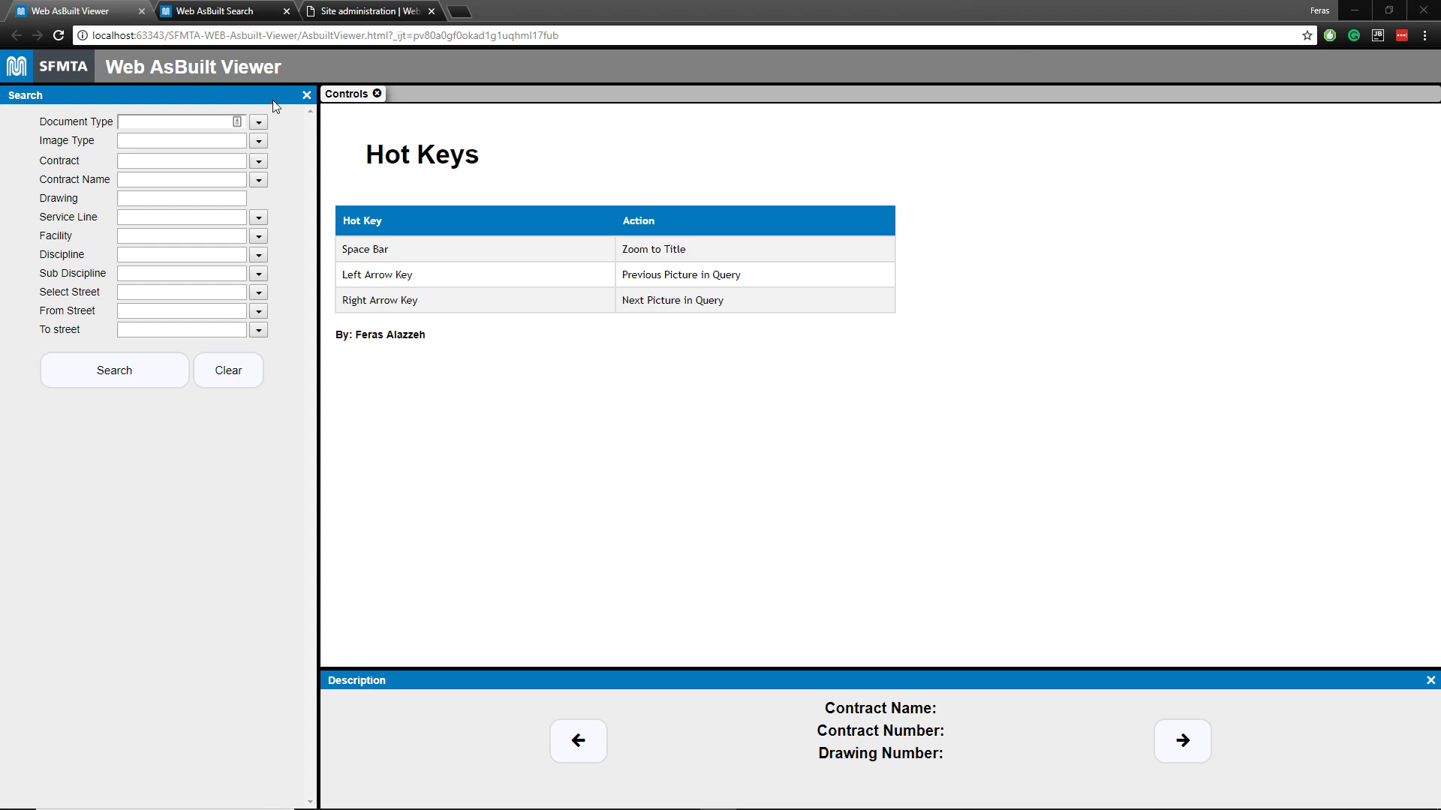
Open and close the Document Type list, then dock the Search panel on the right side
click(257, 122)
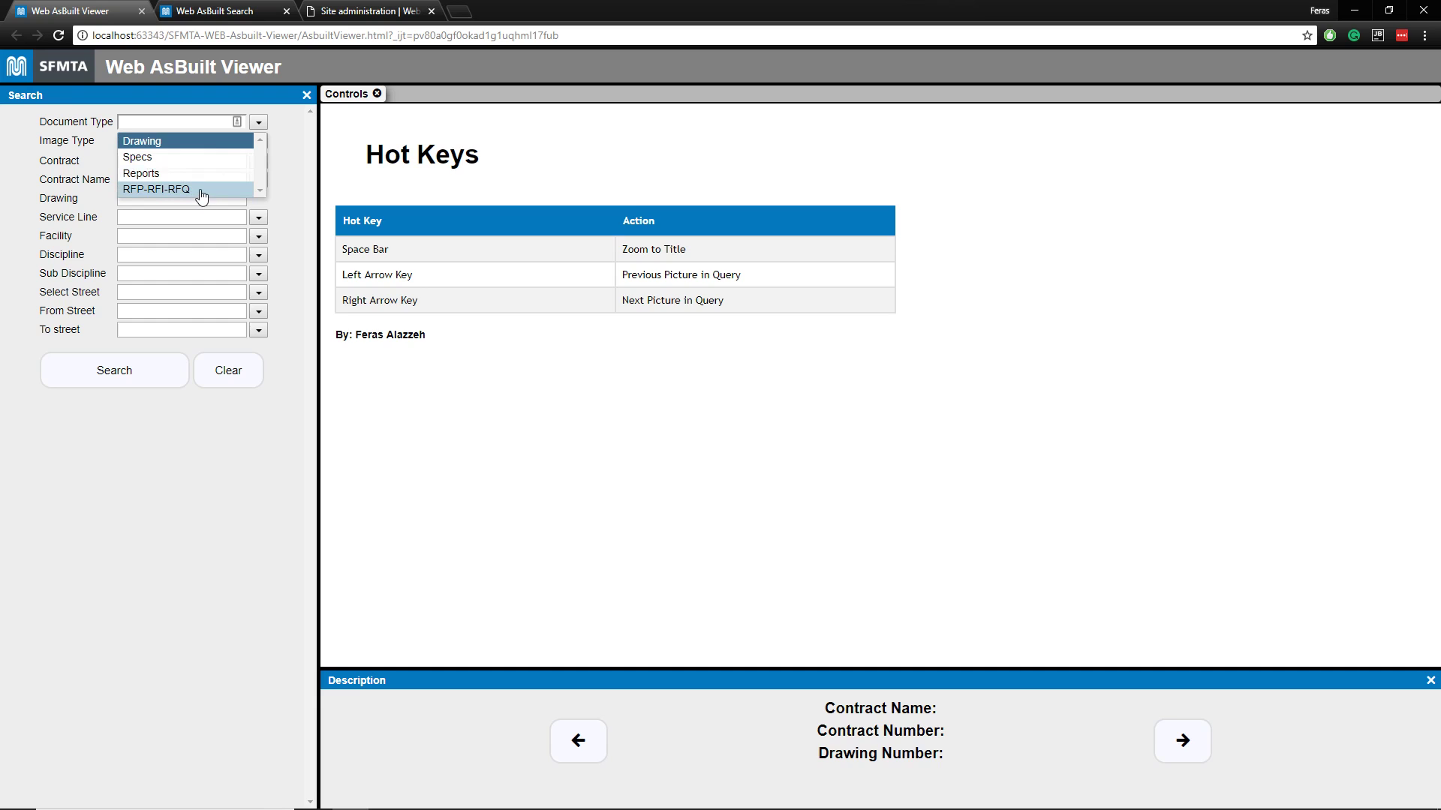
click(258, 122)
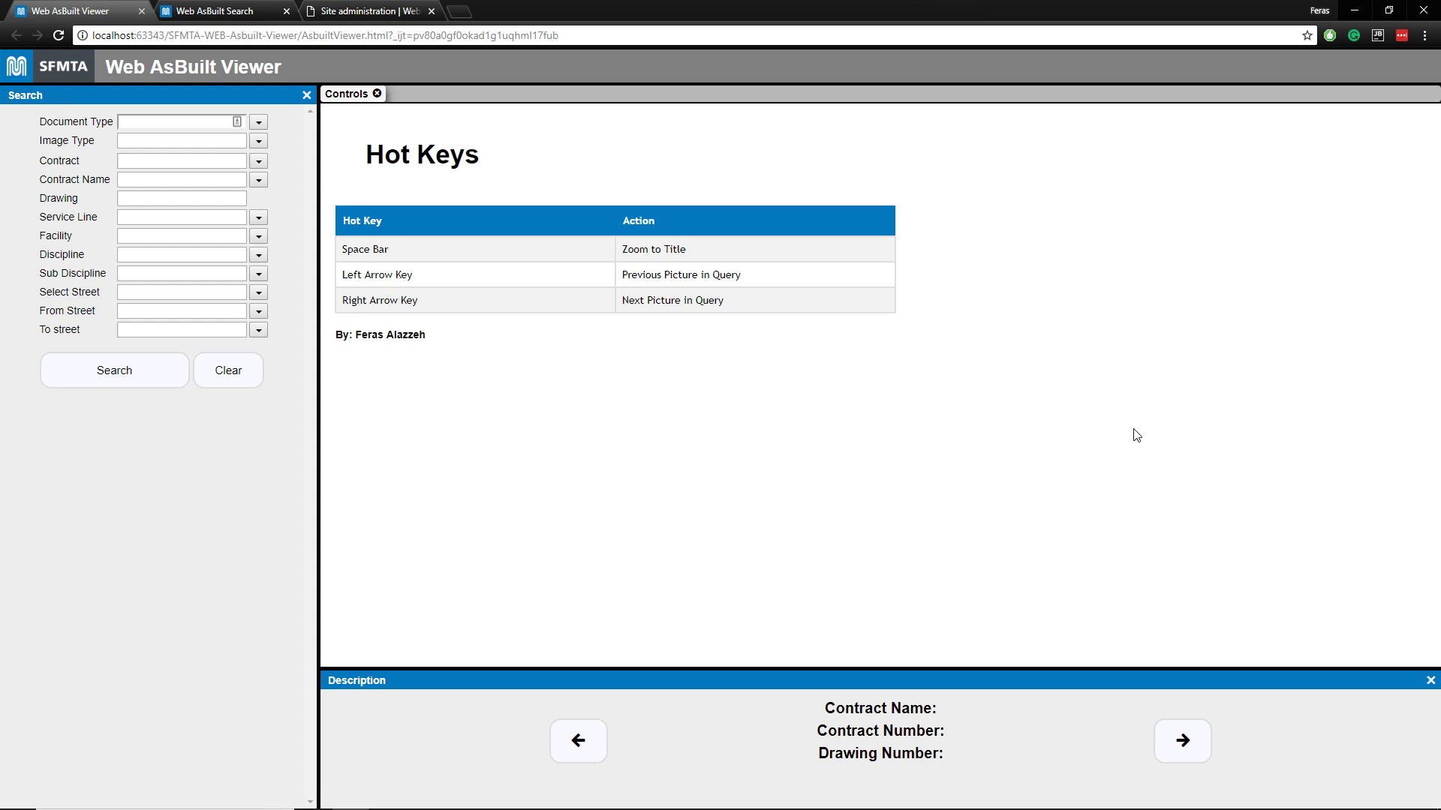
drag(350, 94, 875, 381)
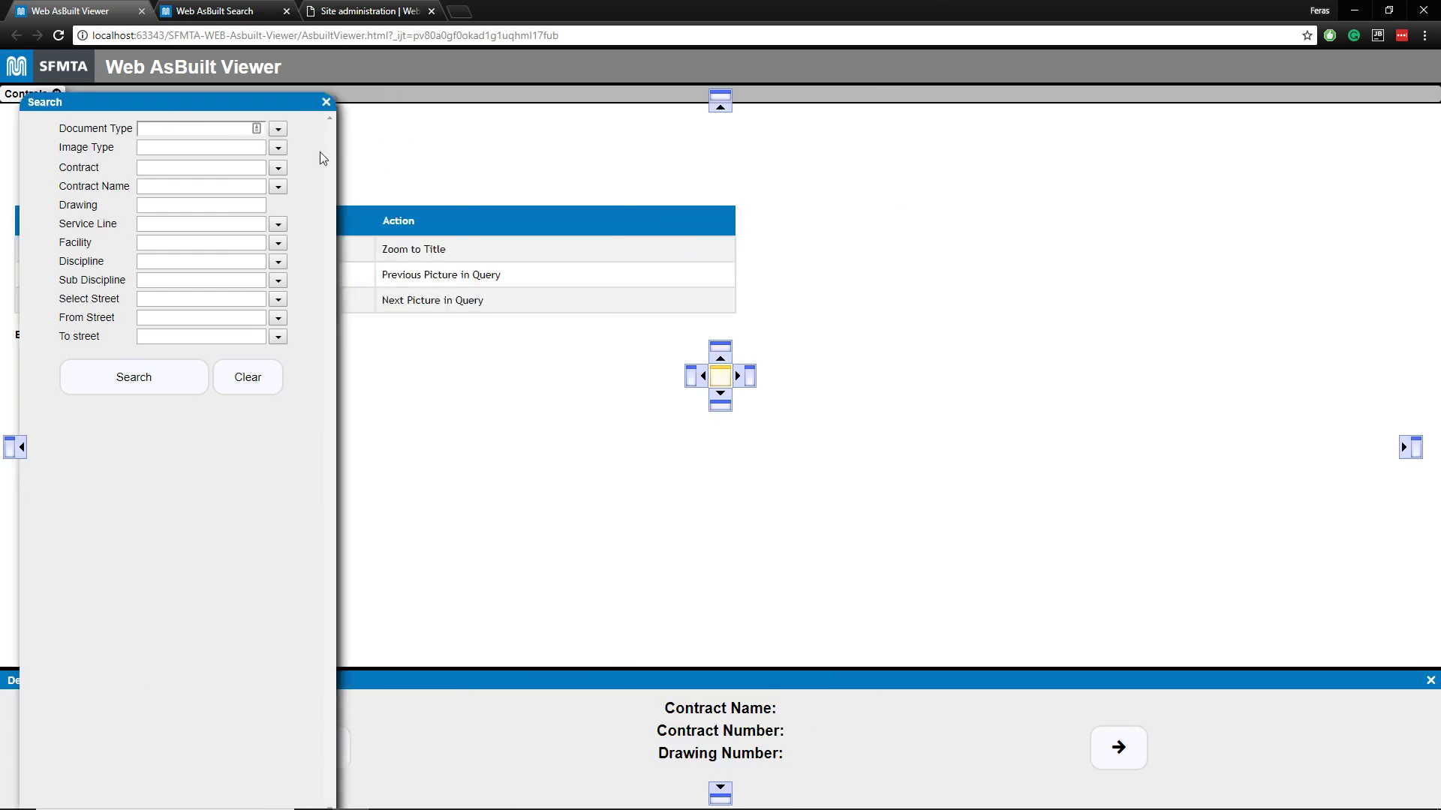
drag(384, 171, 1405, 447)
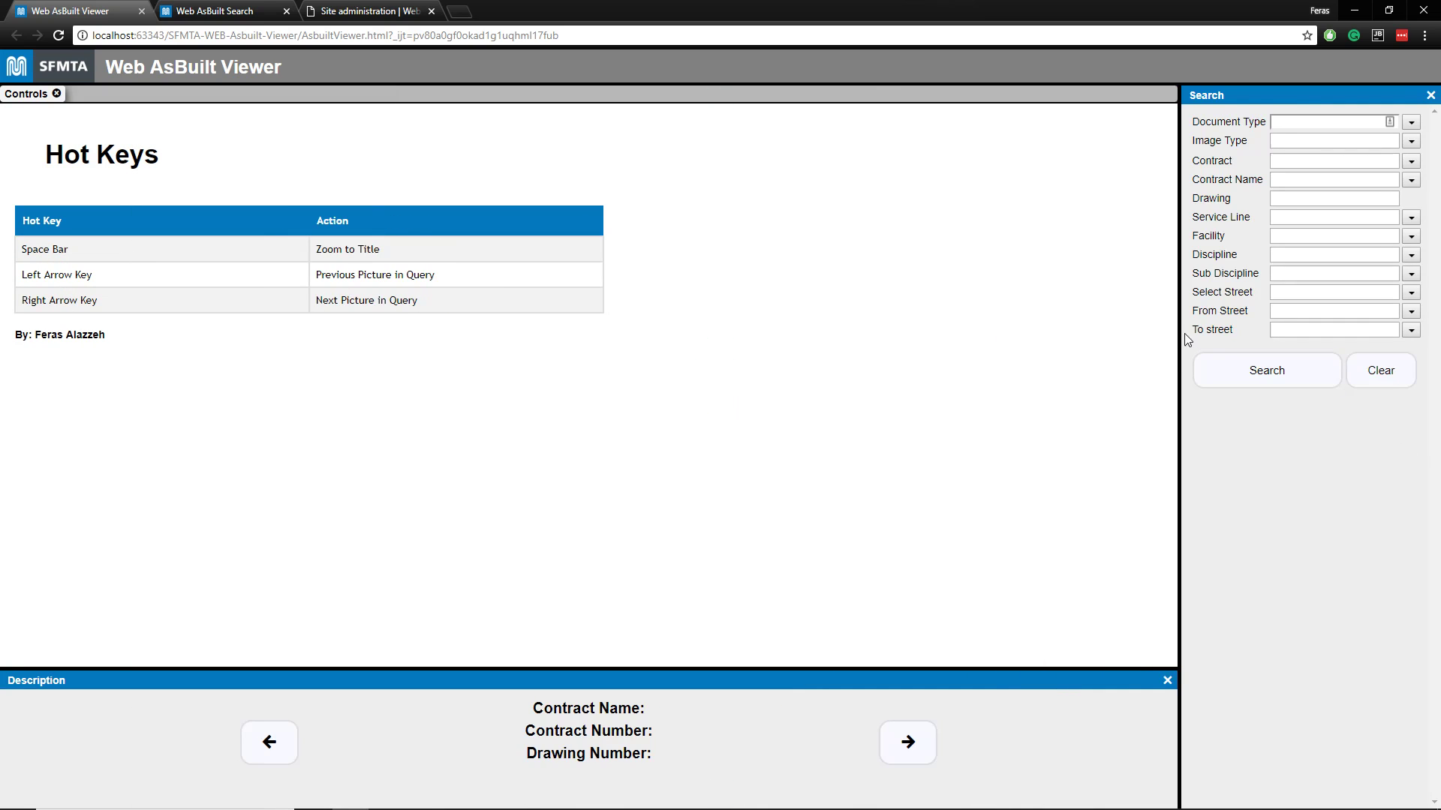
Move the Search panel back to the left dock, then select and deselect the Zoom to Title text
drag(1283, 91, 30, 456)
drag(220, 515, 275, 518)
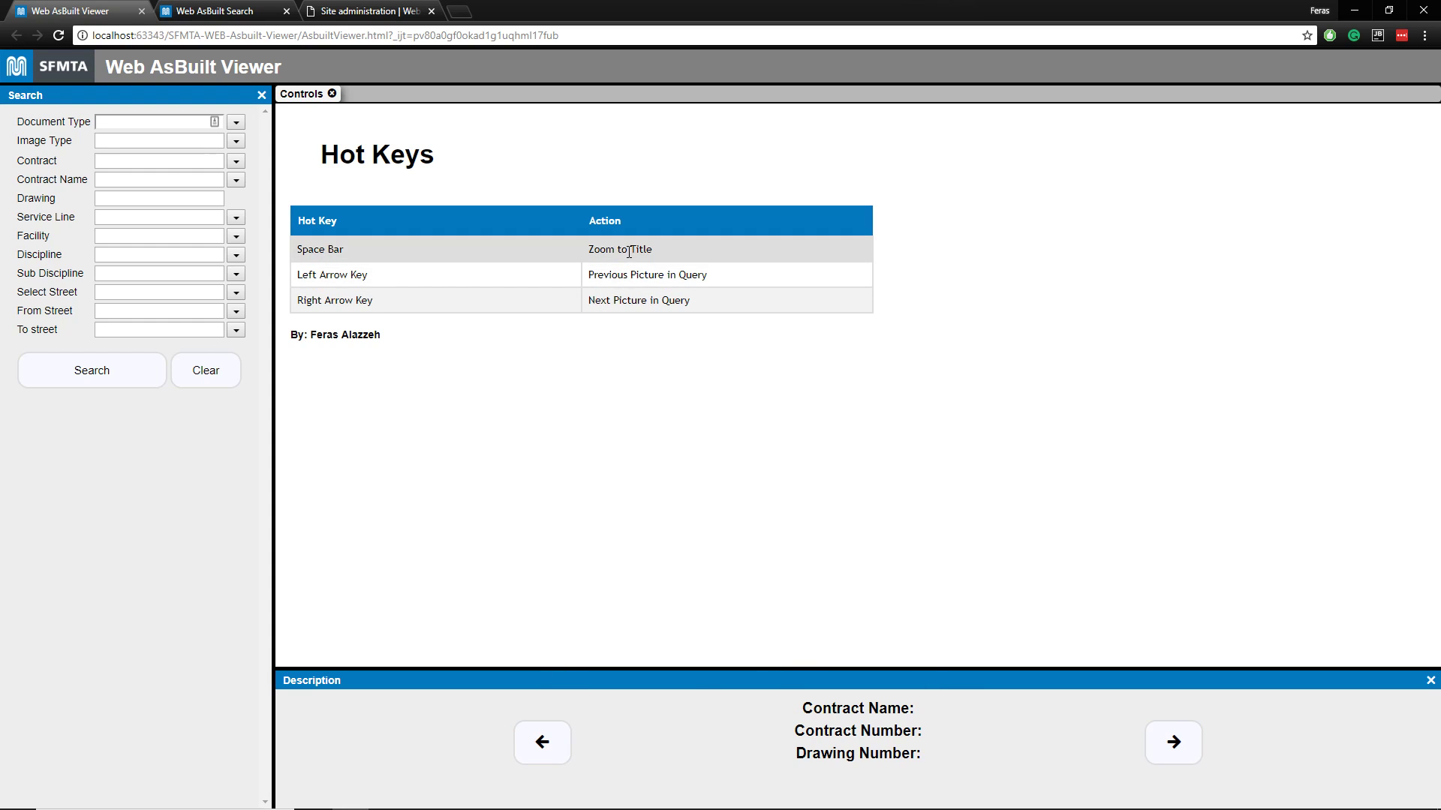
drag(663, 249, 444, 255)
click(444, 255)
Cycle Document Type through Drawing, Specs and Reports, ending back on Drawing
click(236, 122)
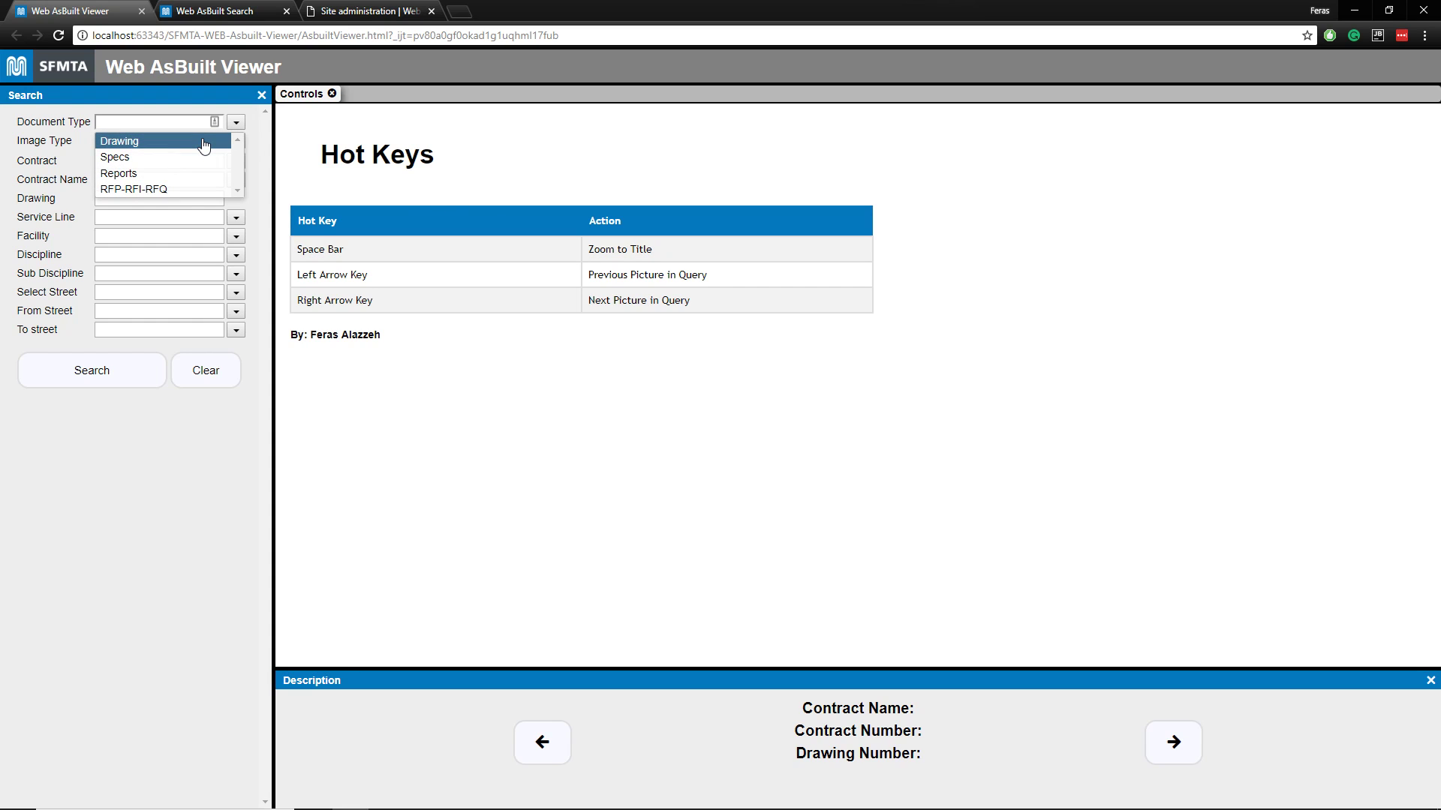
click(204, 143)
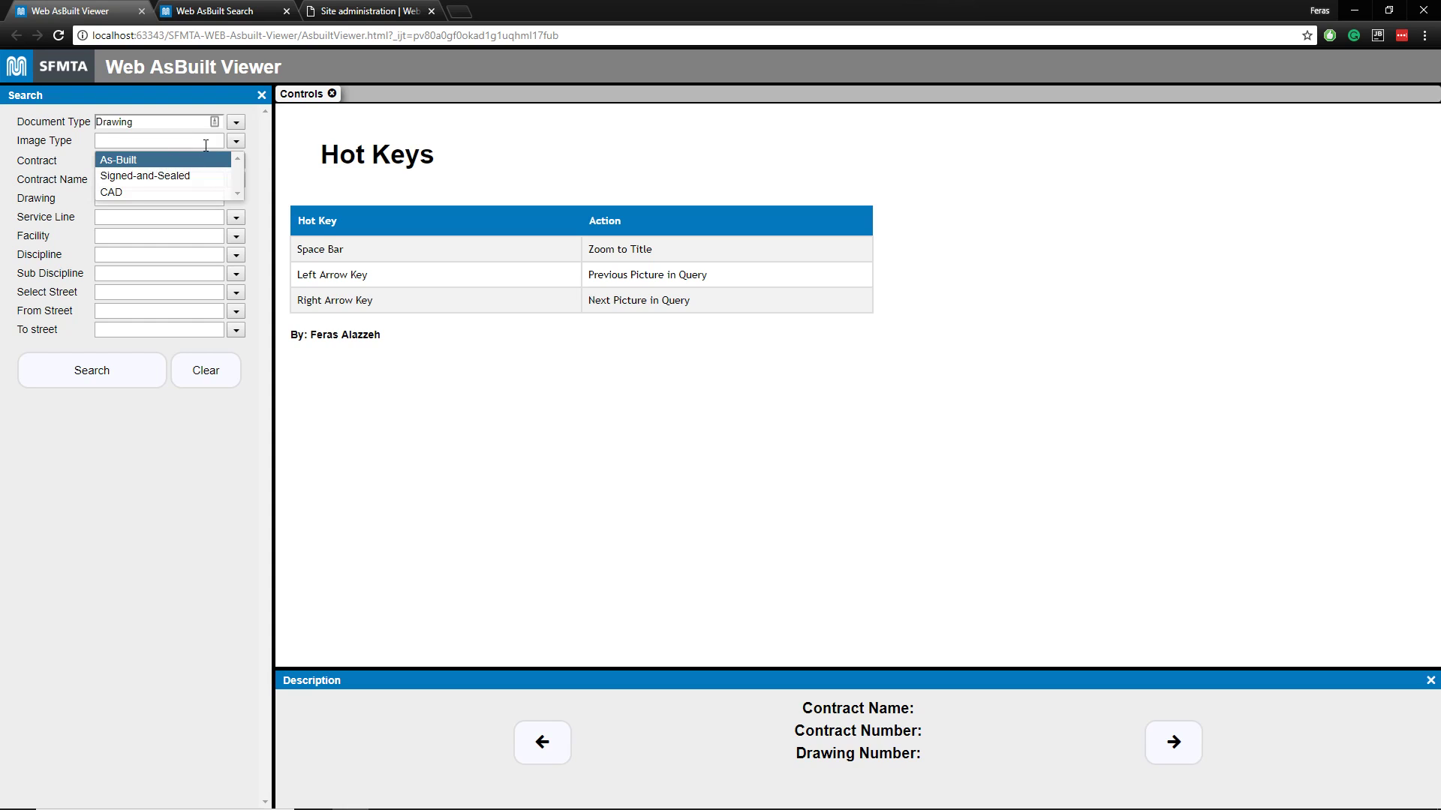
click(143, 160)
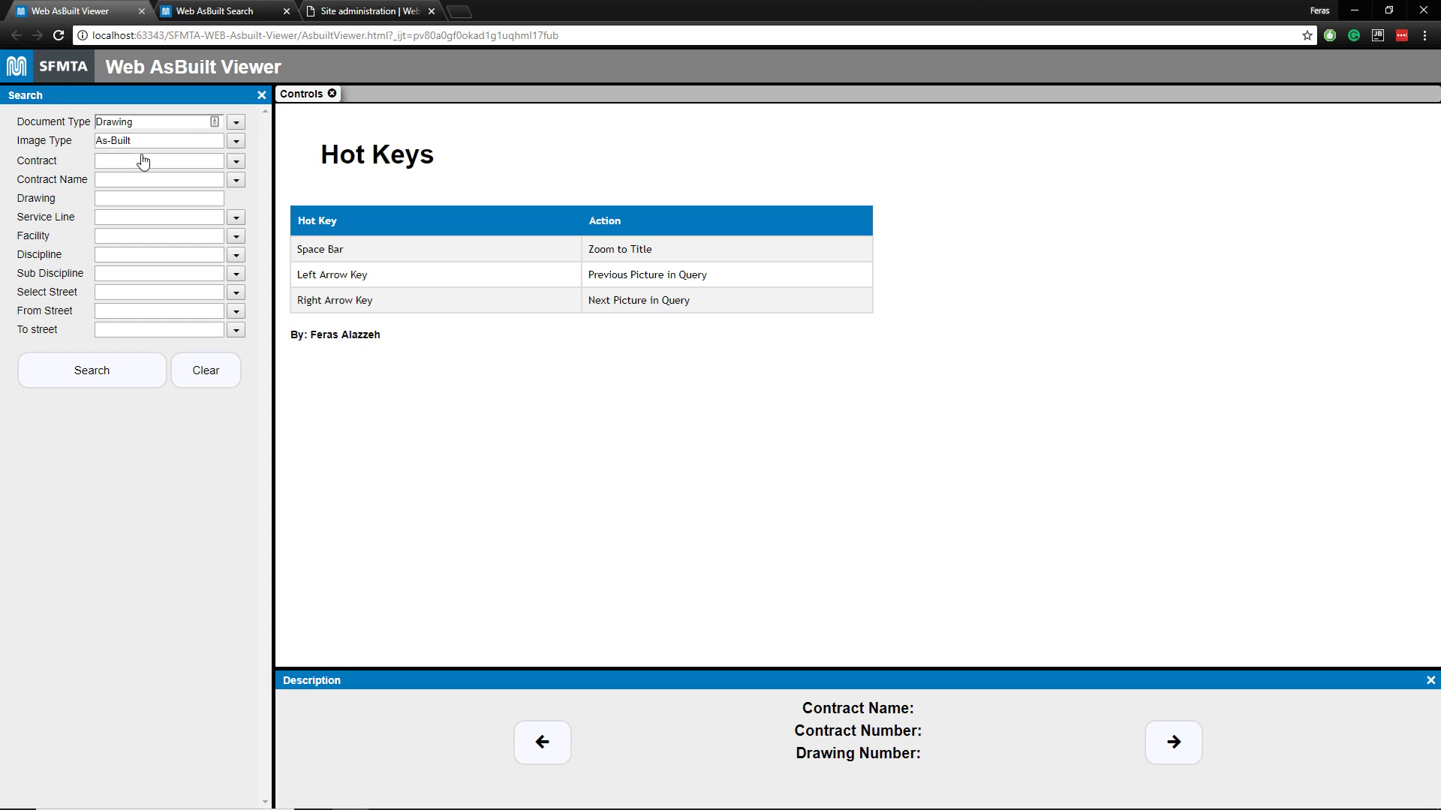
click(237, 125)
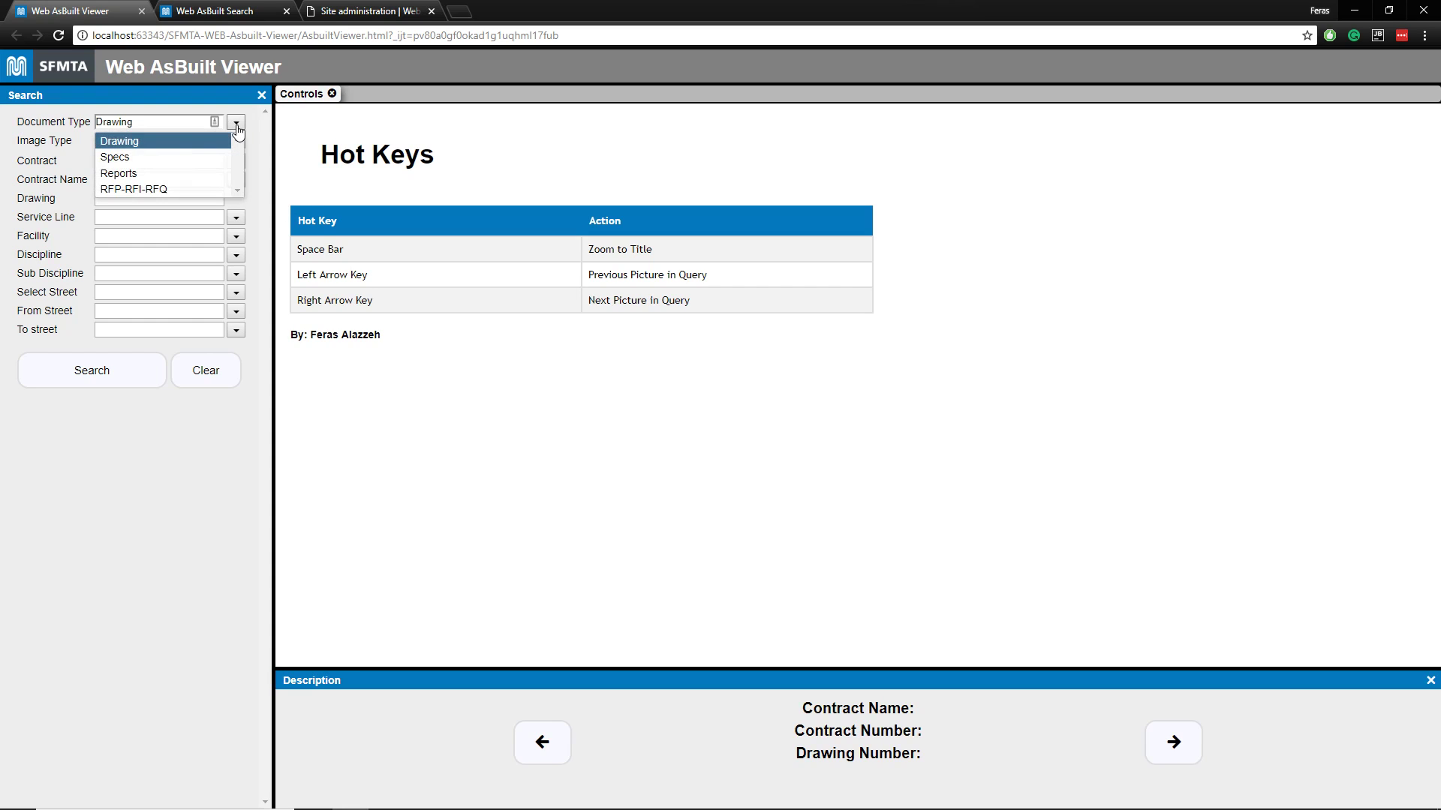
click(159, 157)
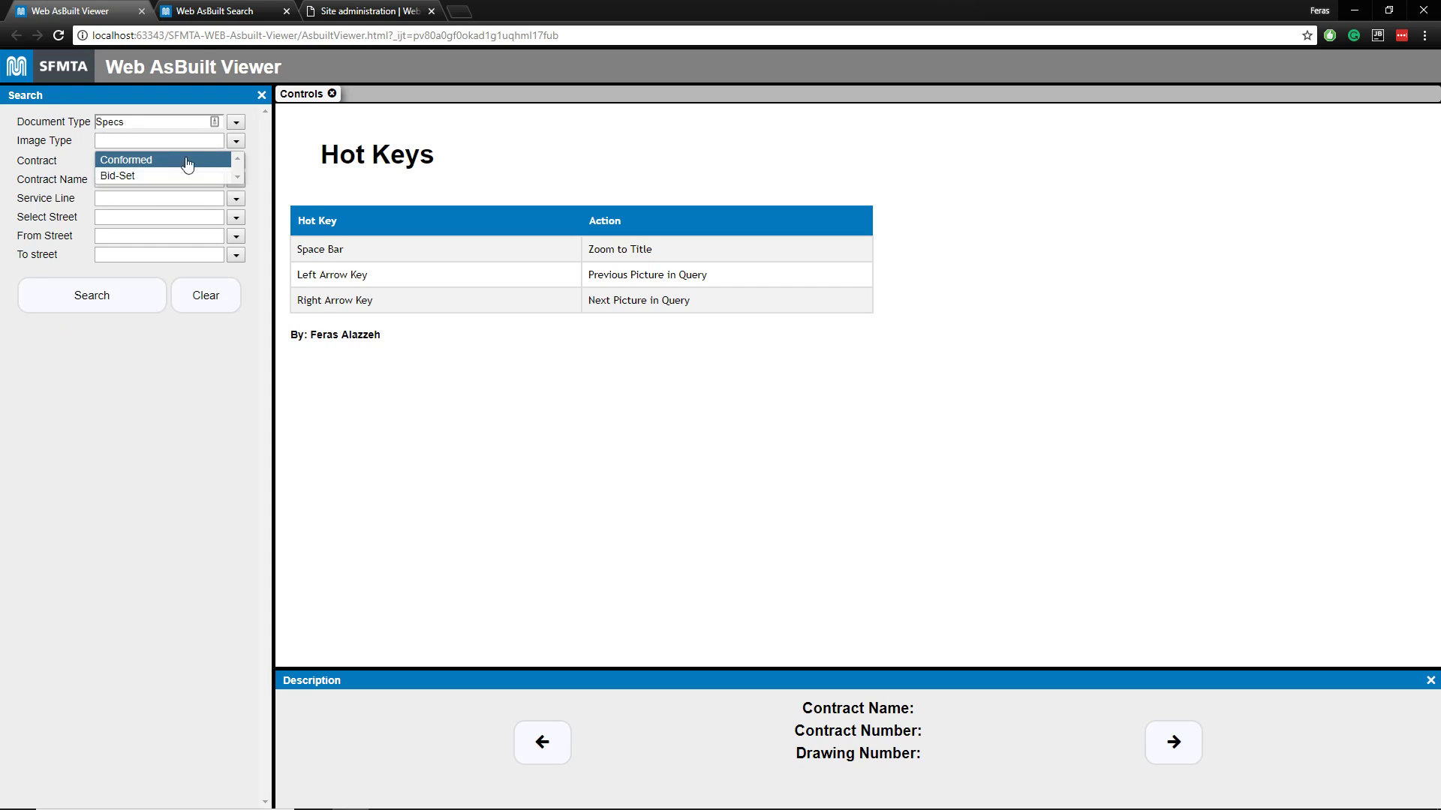
click(236, 123)
click(172, 176)
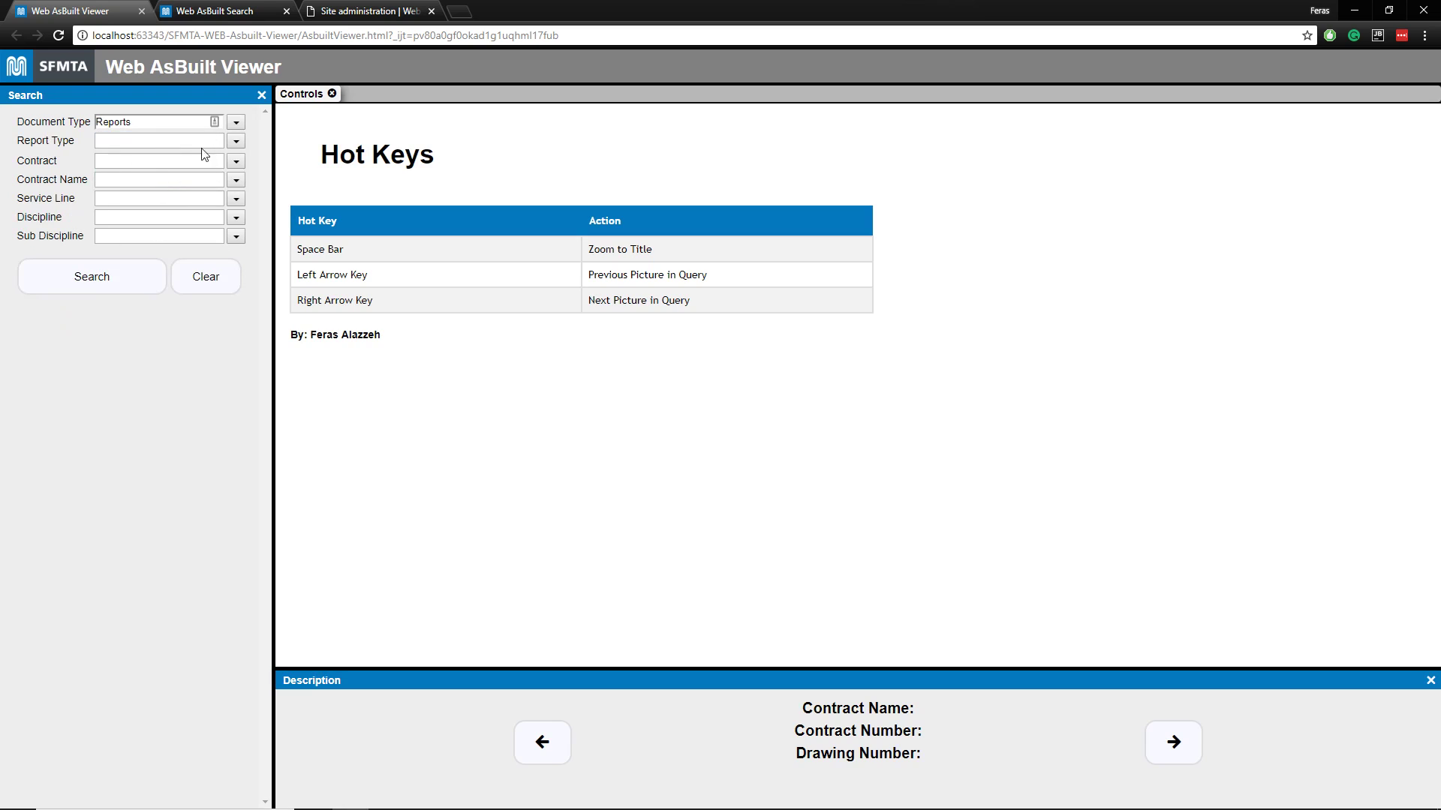
click(237, 123)
click(143, 141)
Clear the As-Built Image Type and run Search to trigger the required-field warning
click(150, 141)
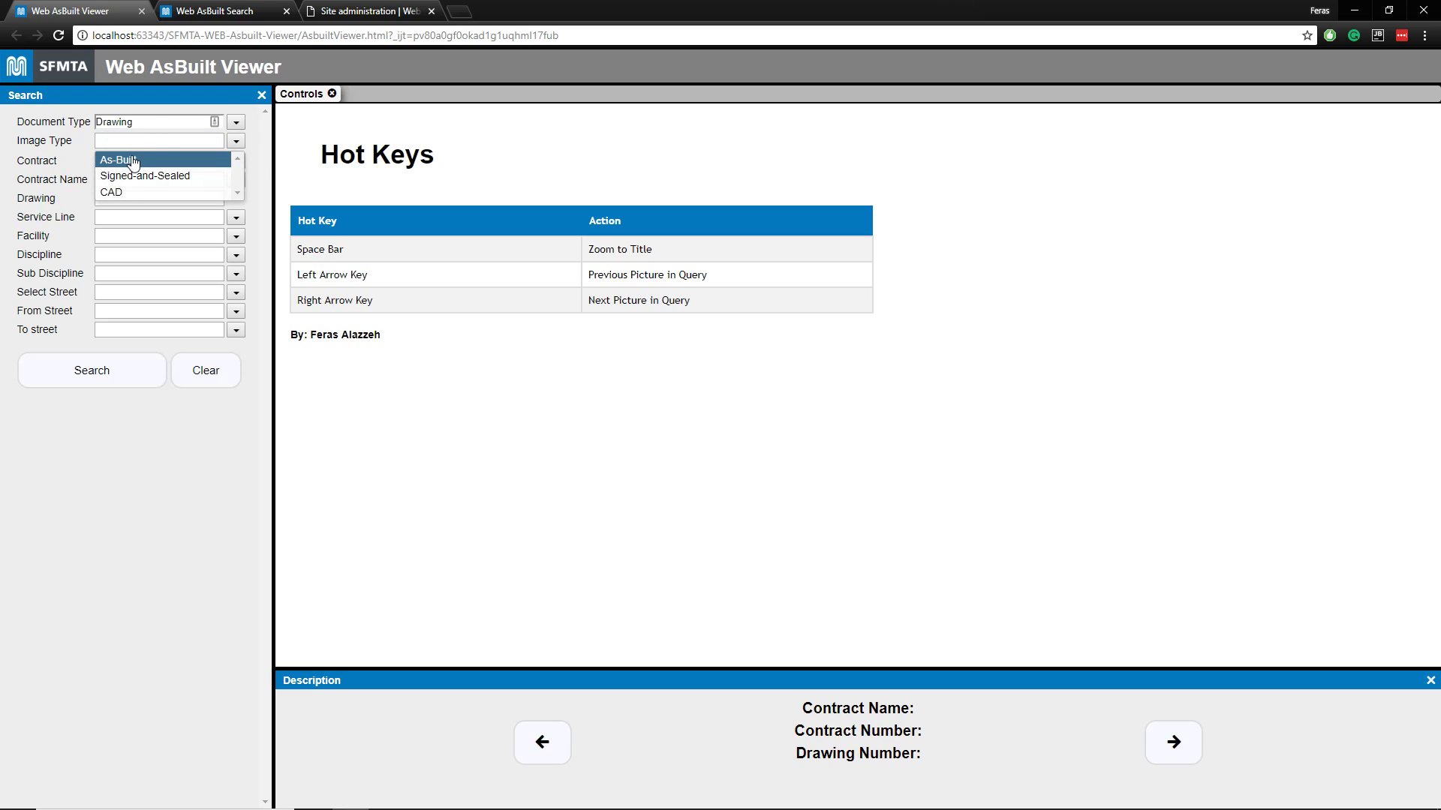
click(133, 162)
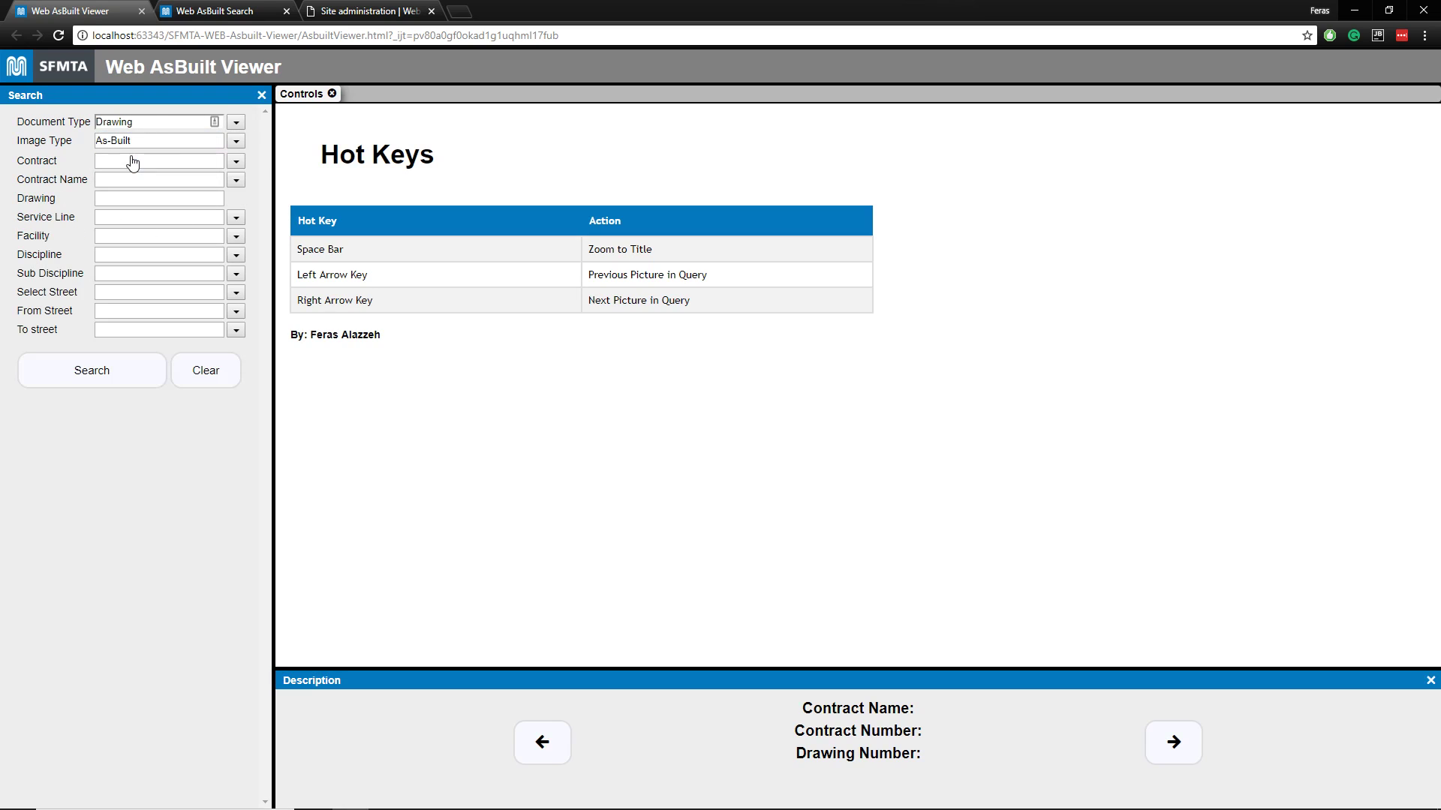
click(235, 142)
key(BackSpace)
click(142, 369)
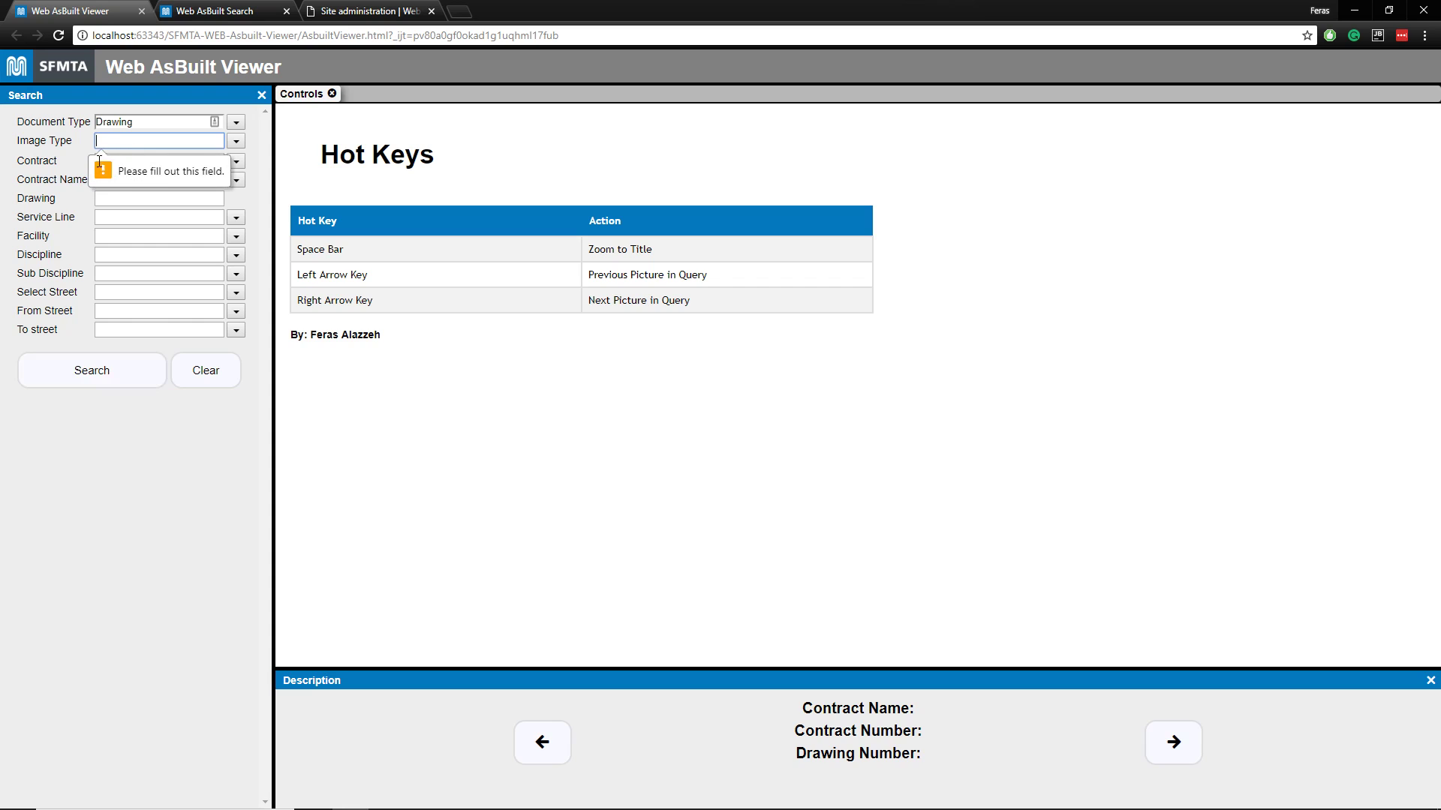
click(235, 142)
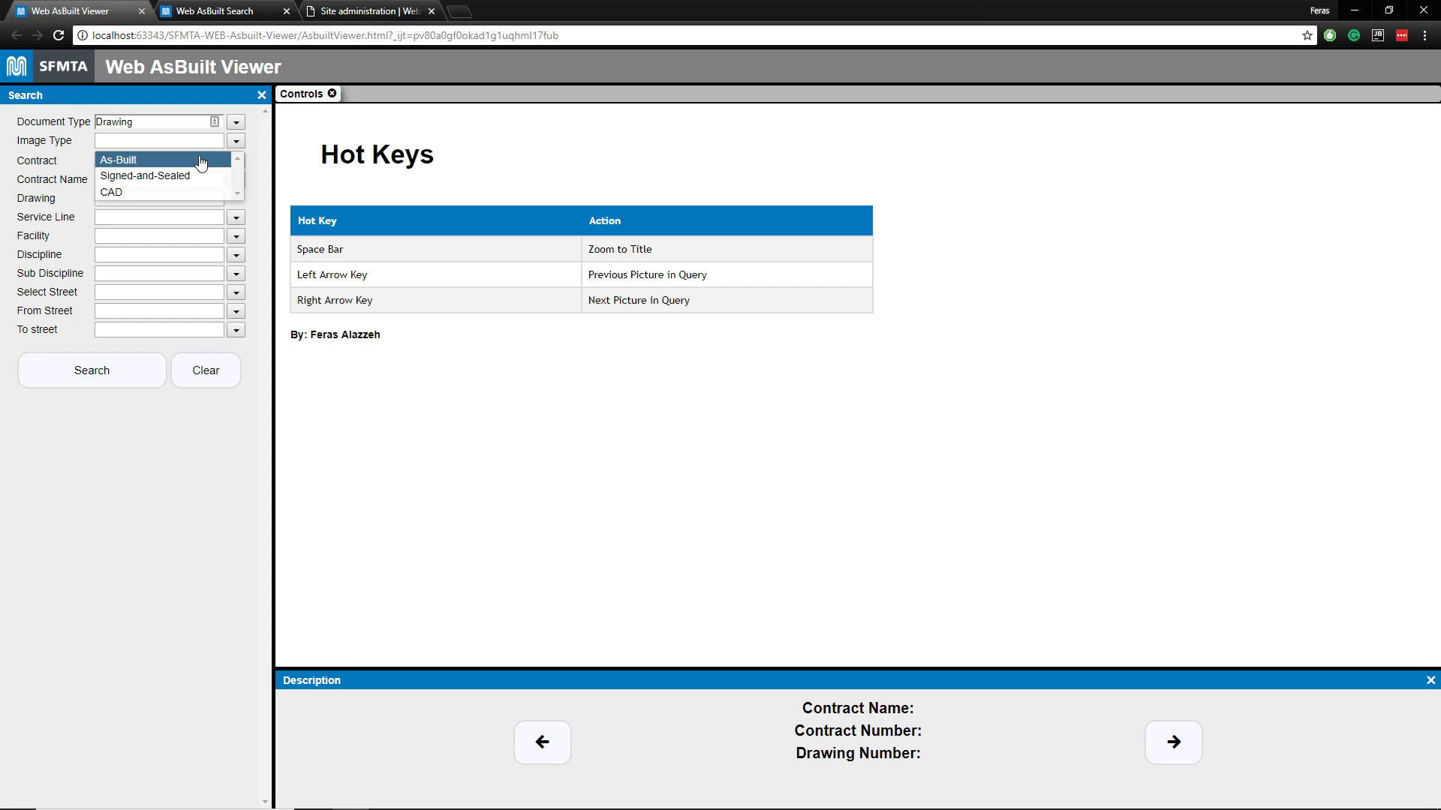
Choose As-Built image type, enter contract MR-1005, and check the Cable Car Sys contract name
click(200, 161)
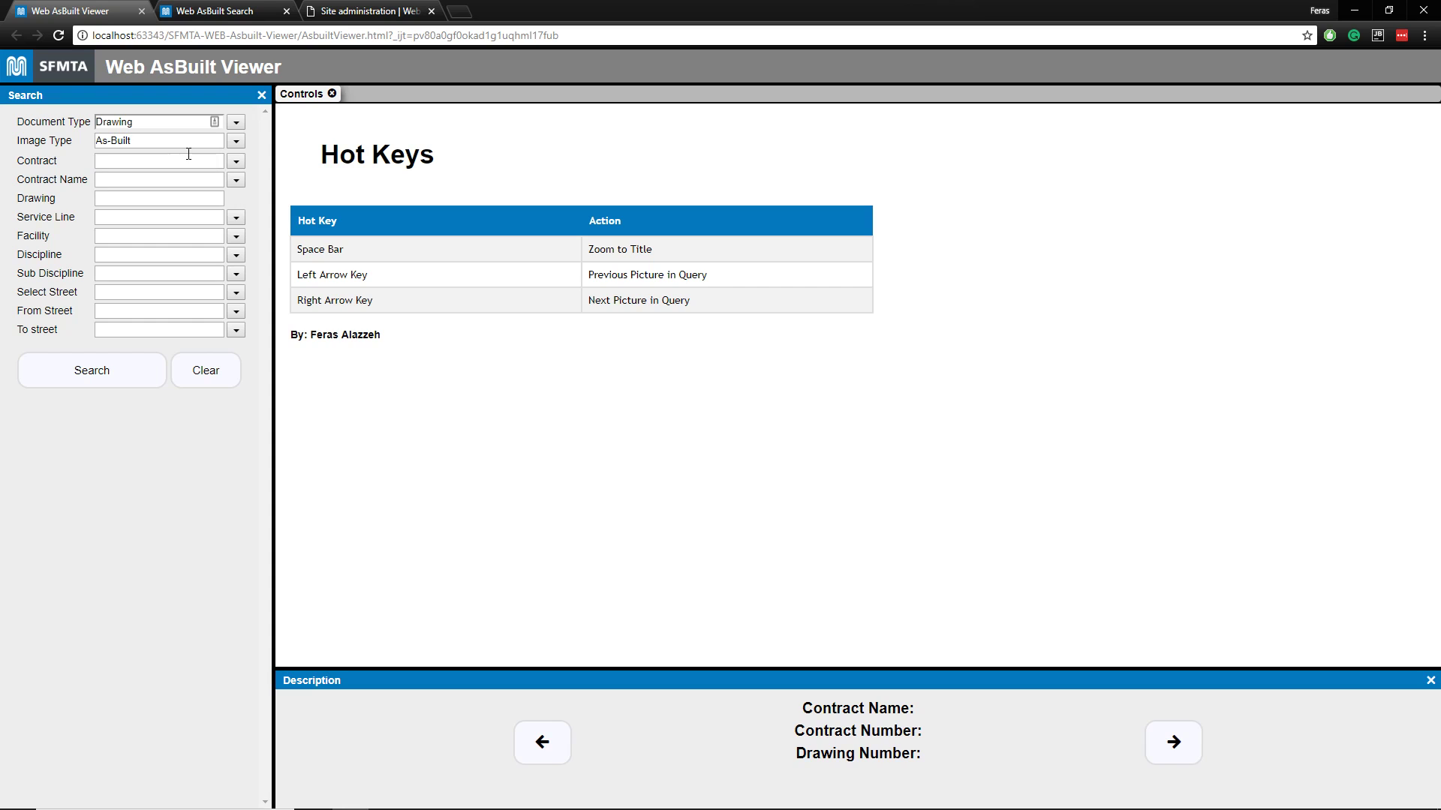
click(188, 153)
text(mr)
key(BackSpace)
key(BackSpace)
mouse_move(239, 190)
mouse_down()
mouse_move(222, 457)
mouse_move(232, 619)
mouse_move(225, 225)
mouse_move(237, 184)
mouse_up()
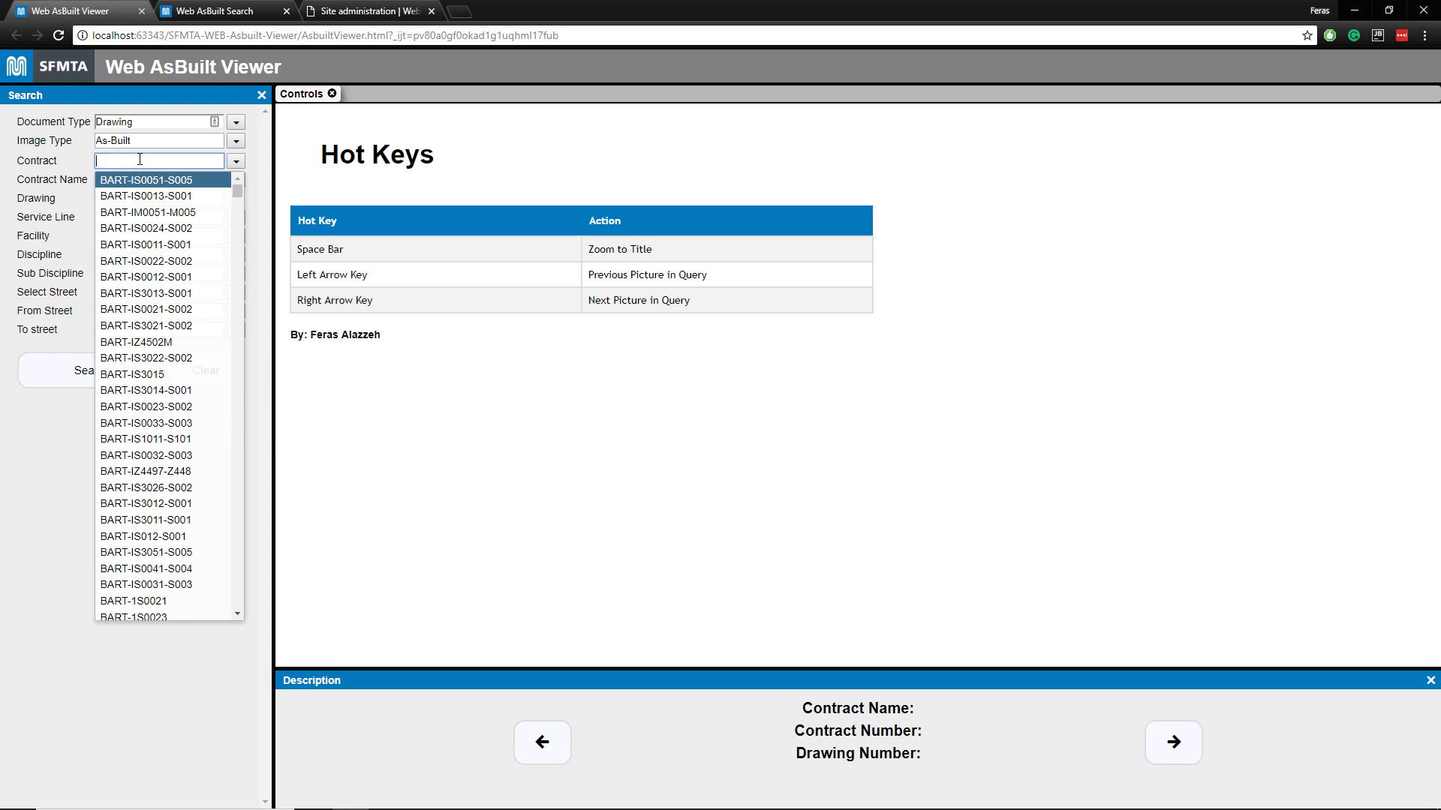
text(mr-100)
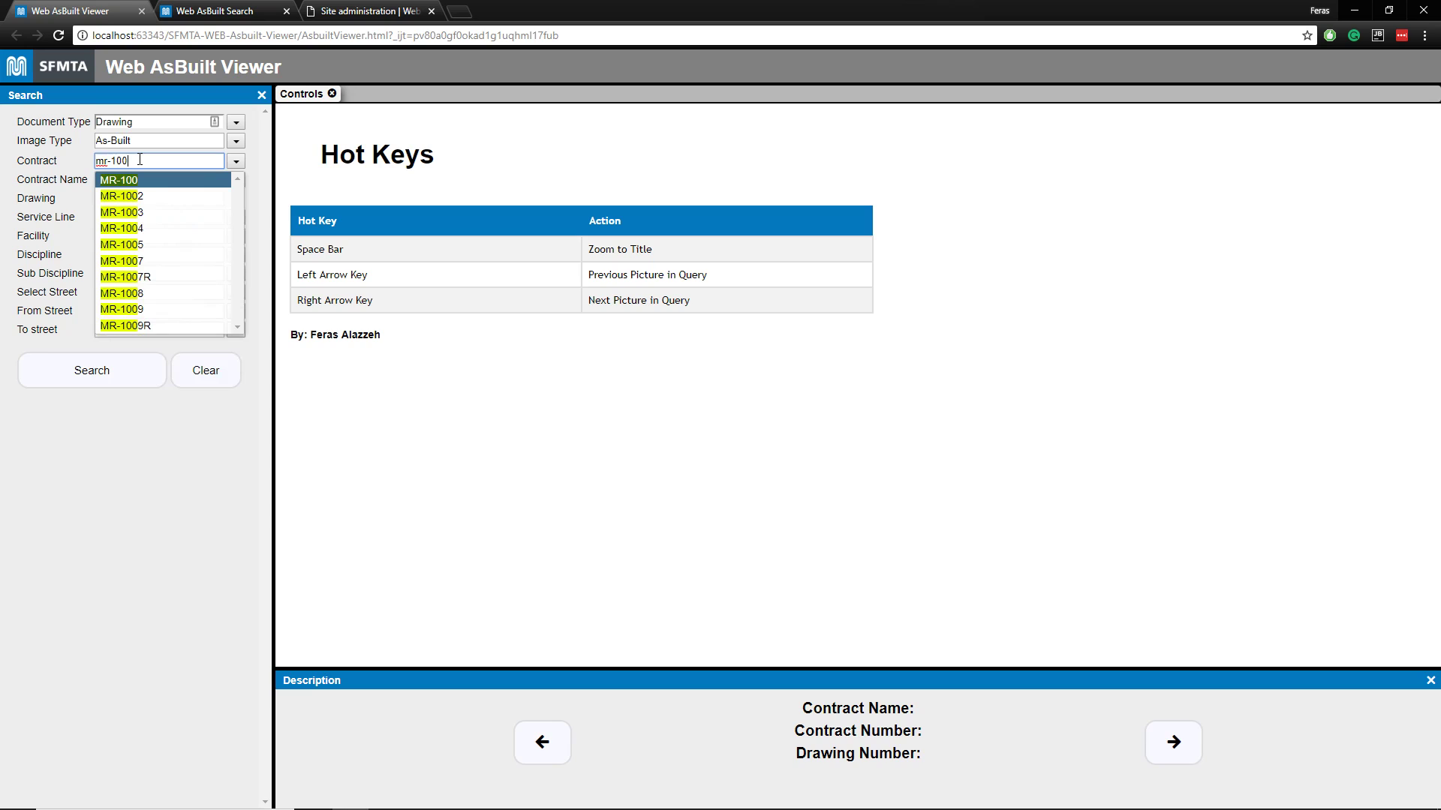
text(5)
key(Return)
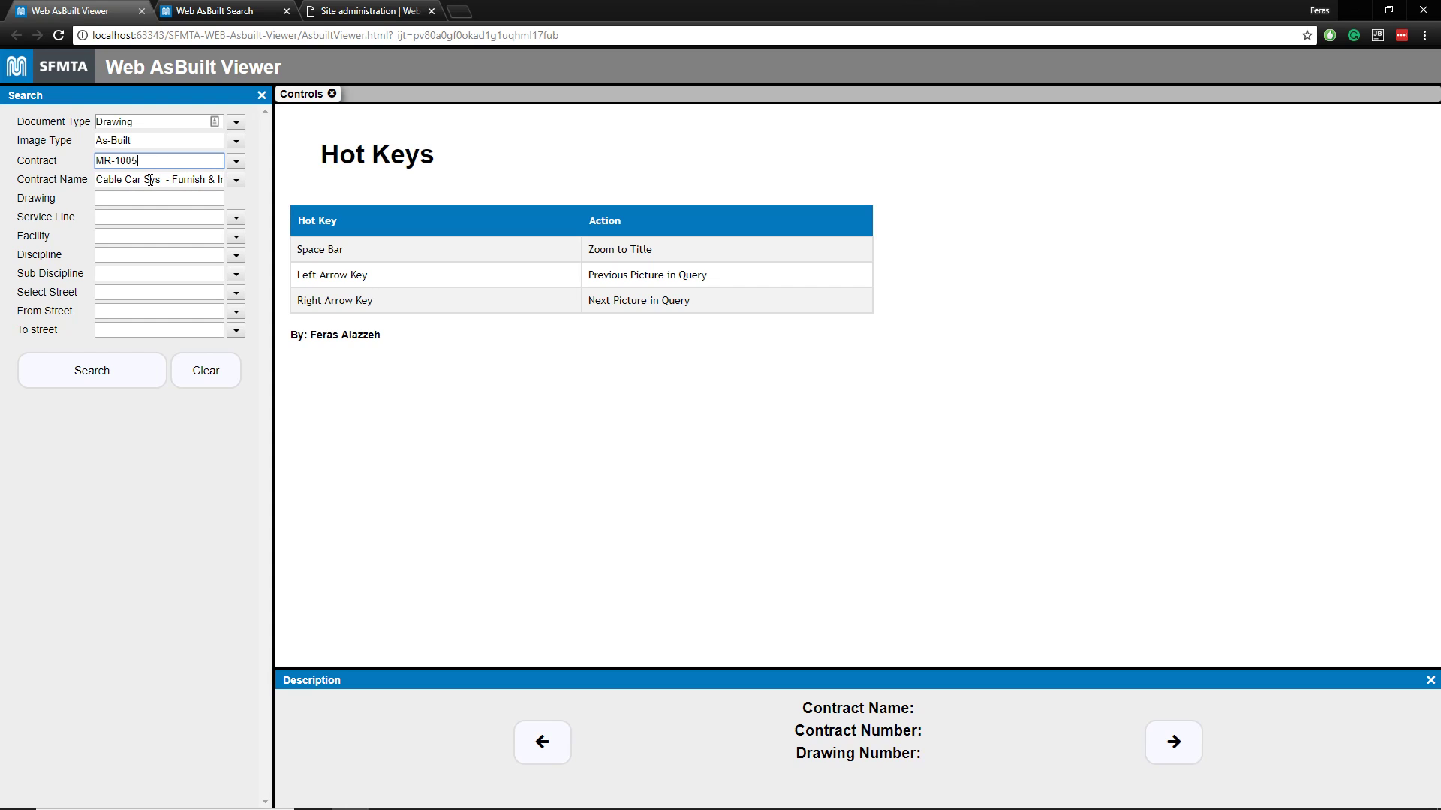
click(235, 181)
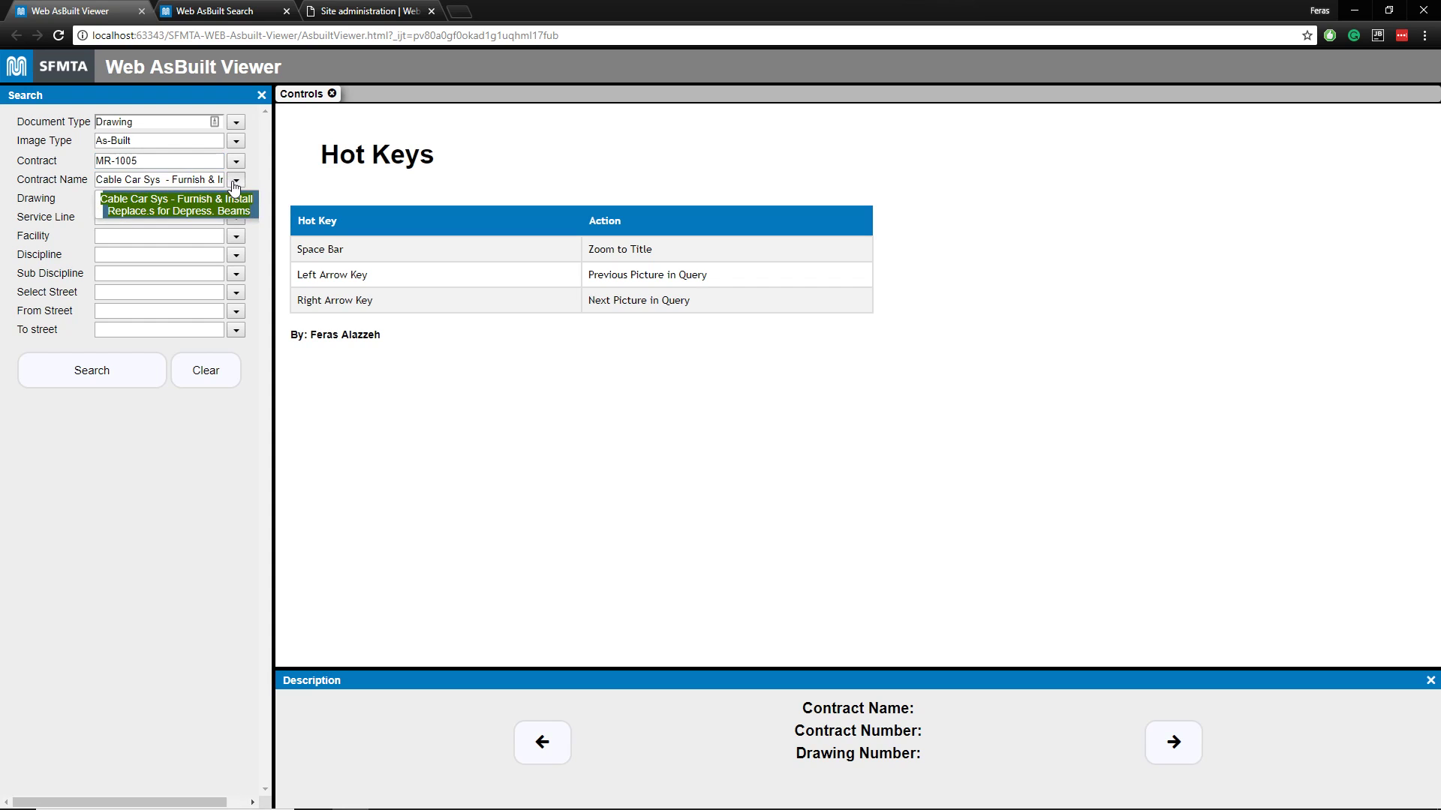
click(140, 198)
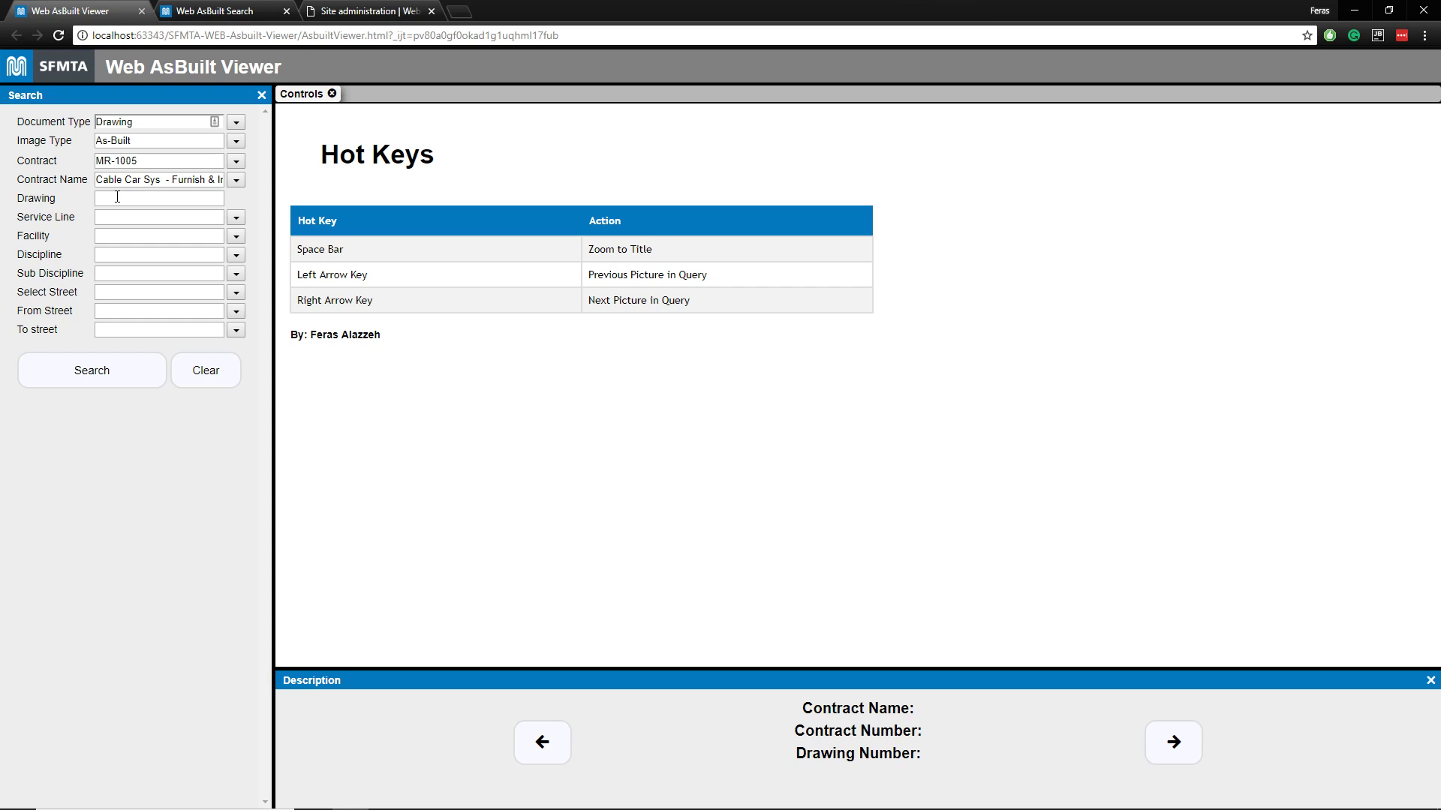
click(236, 219)
click(236, 220)
click(237, 255)
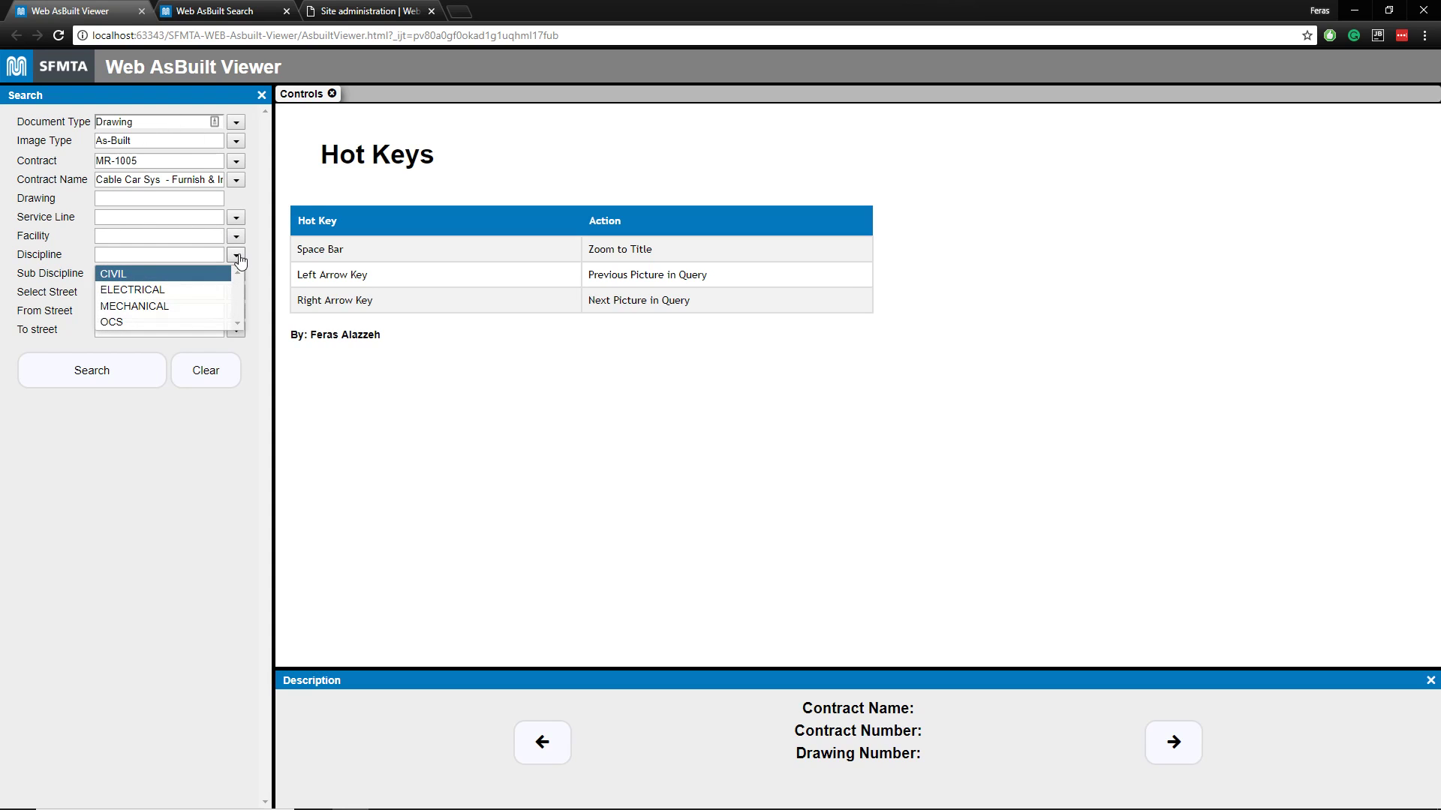
click(192, 276)
click(193, 275)
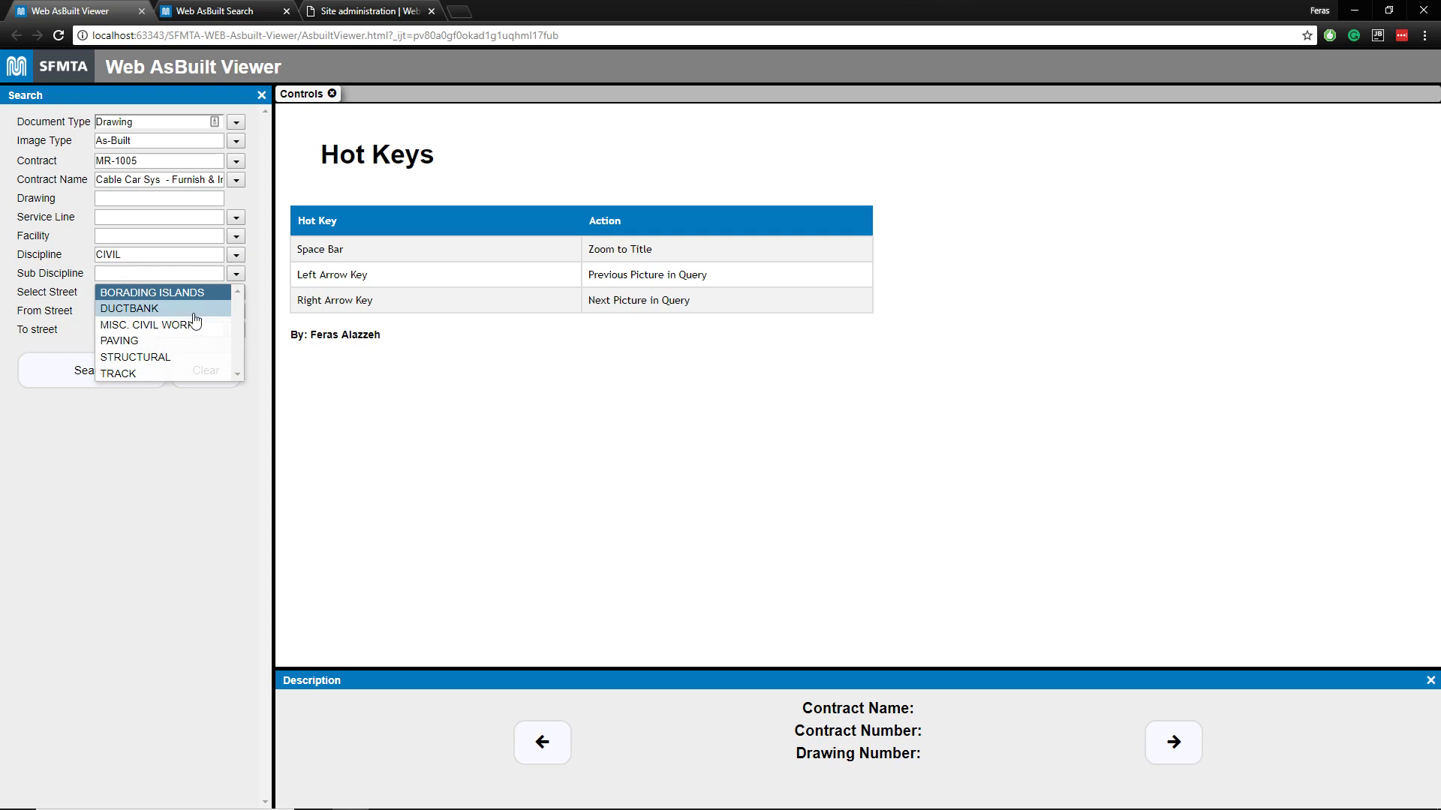
click(193, 324)
click(236, 254)
click(194, 305)
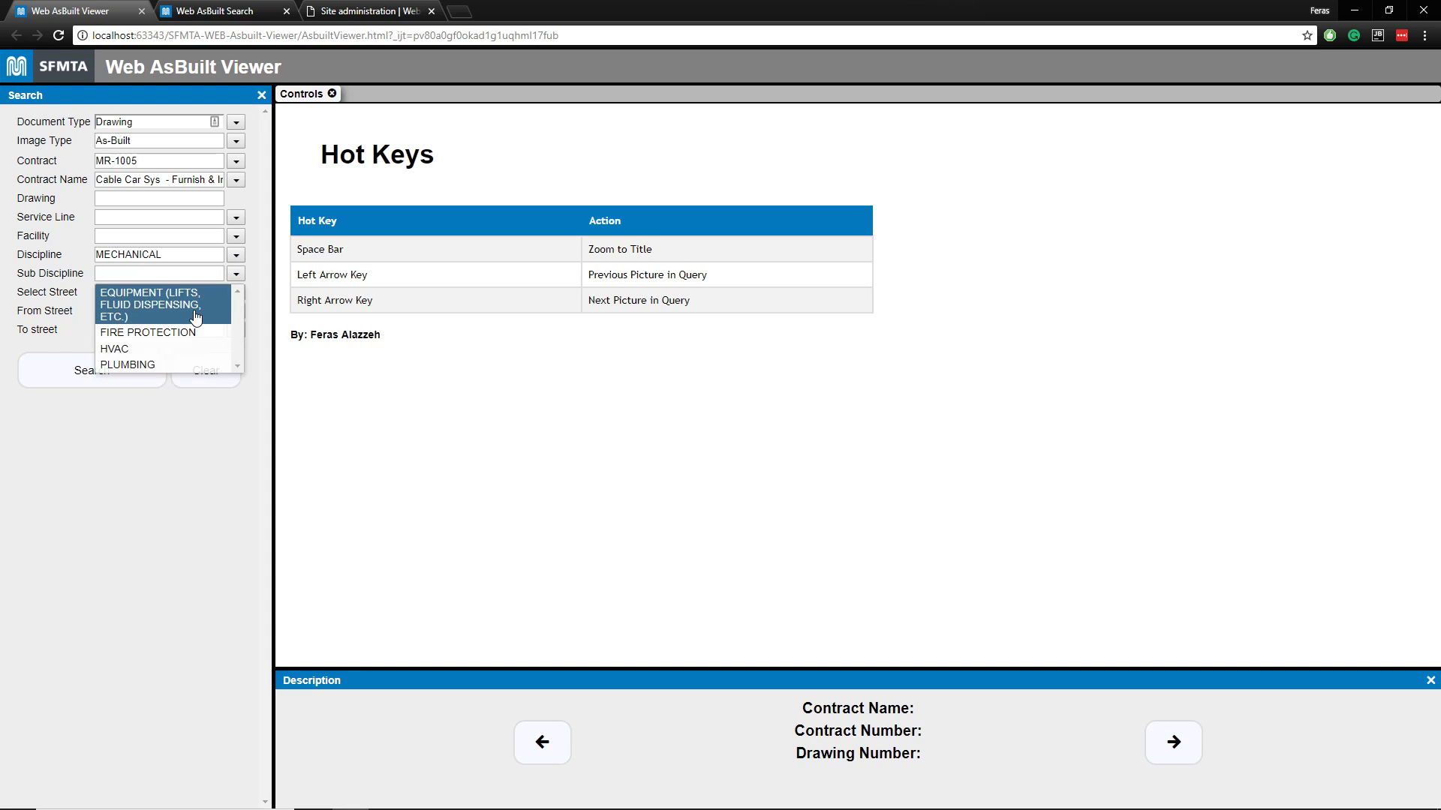
click(235, 255)
click(223, 272)
click(50, 256)
key(BackSpace)
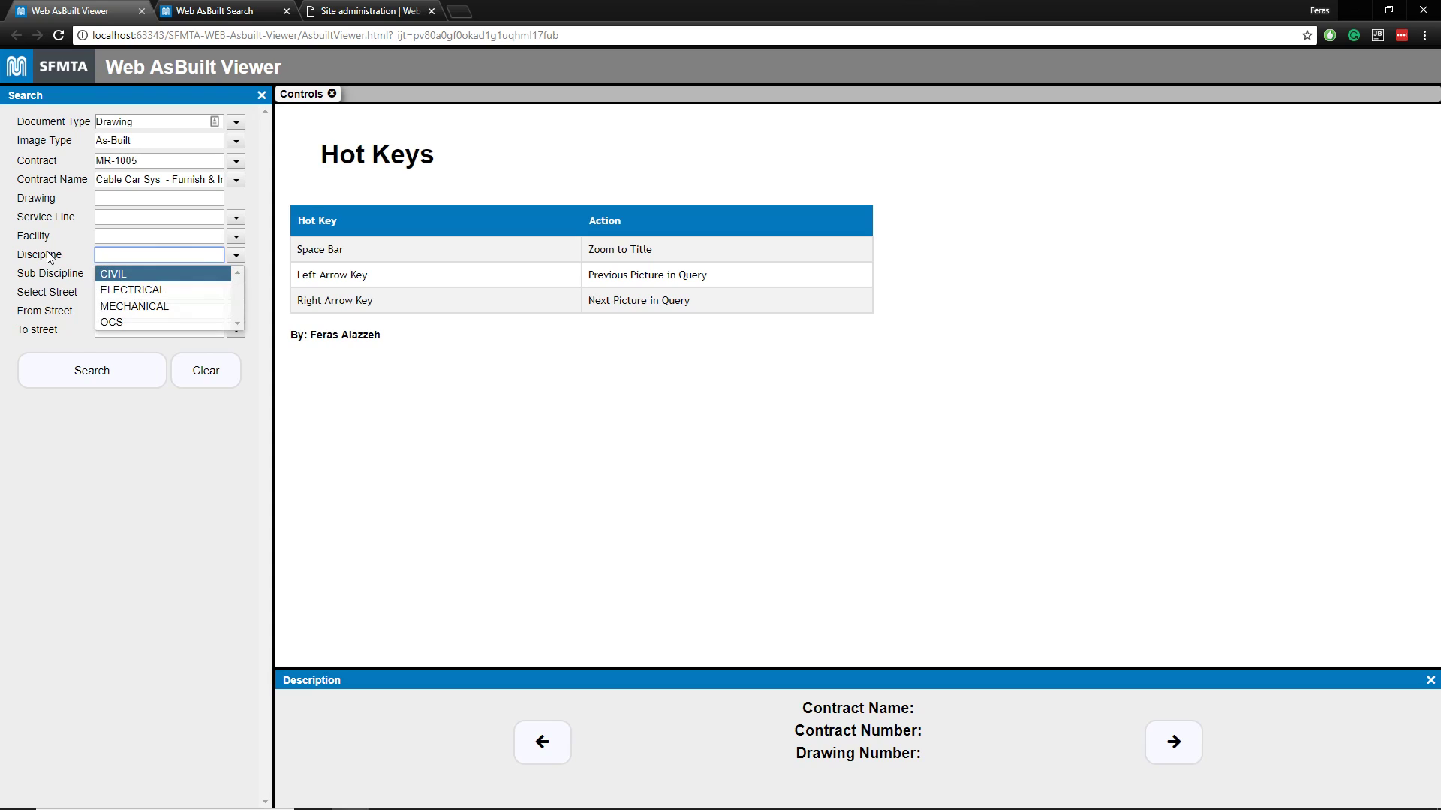
click(240, 278)
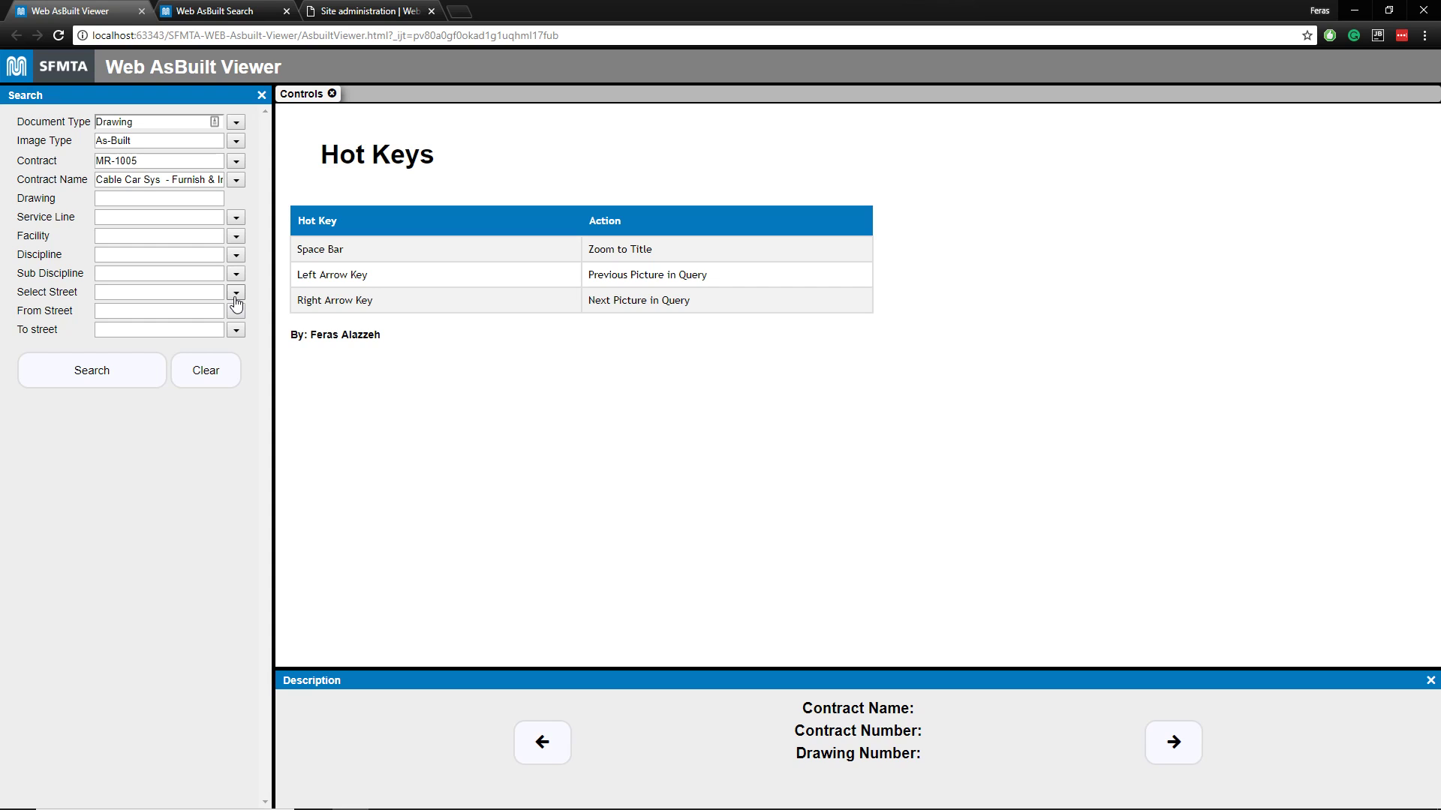
Pick 08TH AVE street and LAKE ST as From Street, then clear CALIFORNIA ST from To street
click(235, 296)
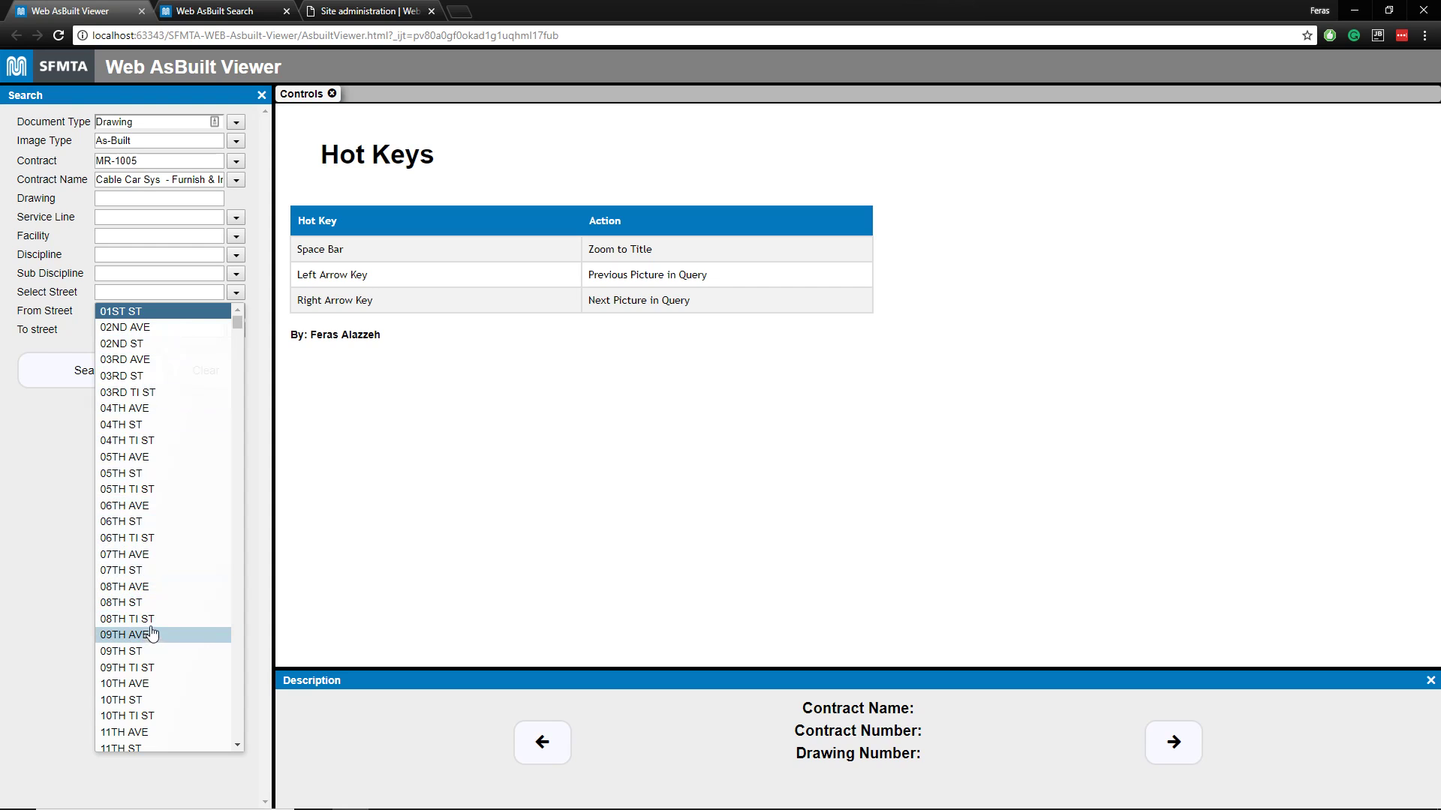
click(146, 590)
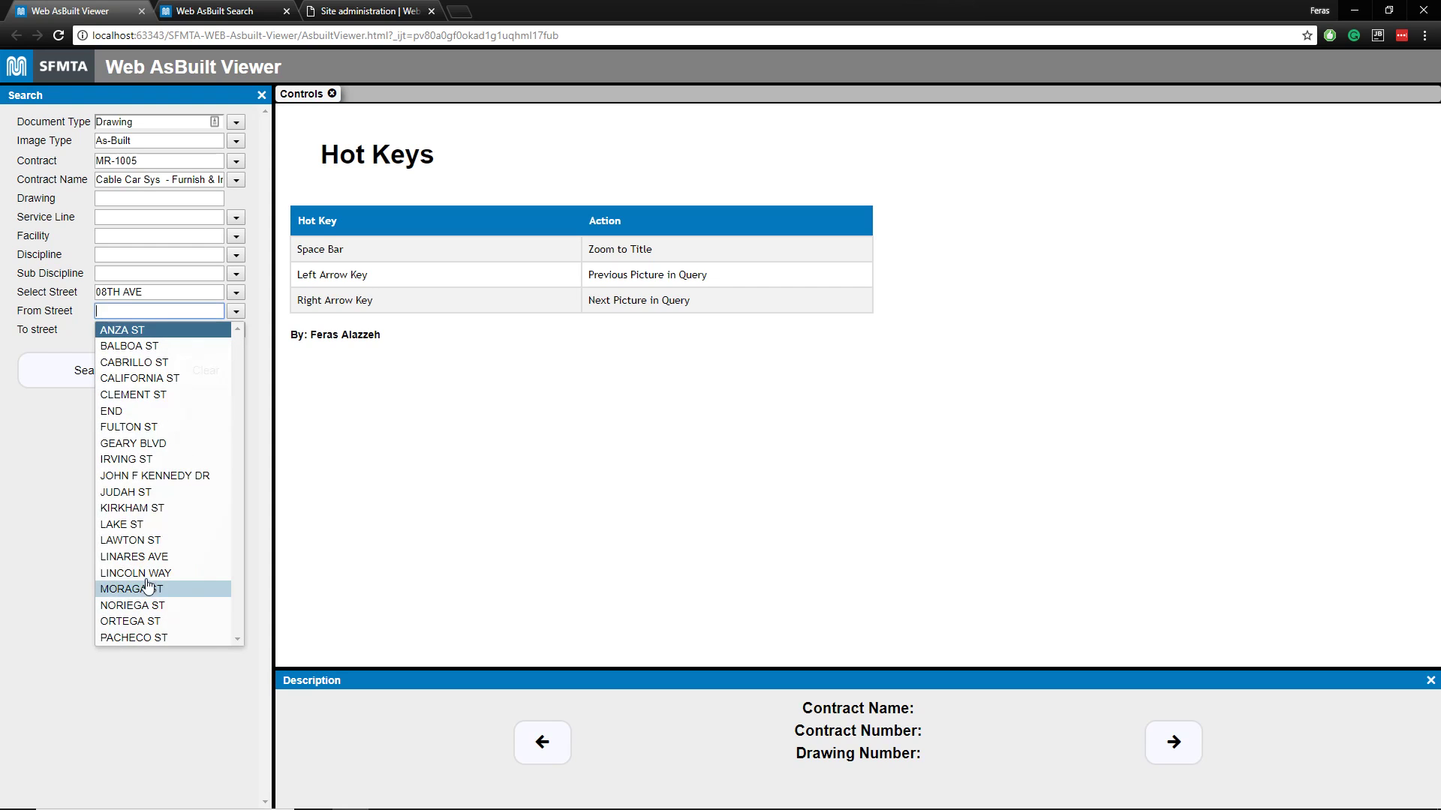
click(143, 523)
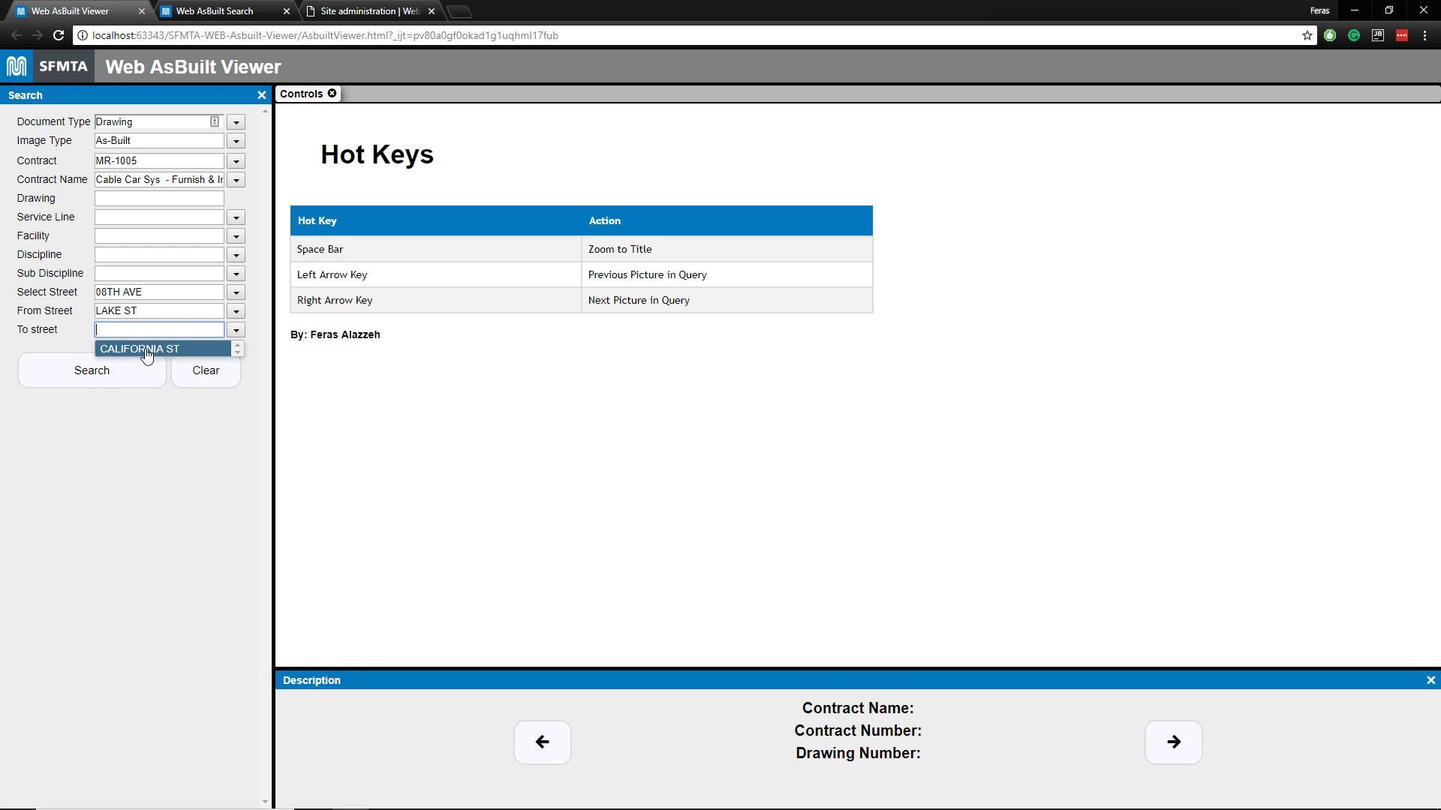
click(187, 351)
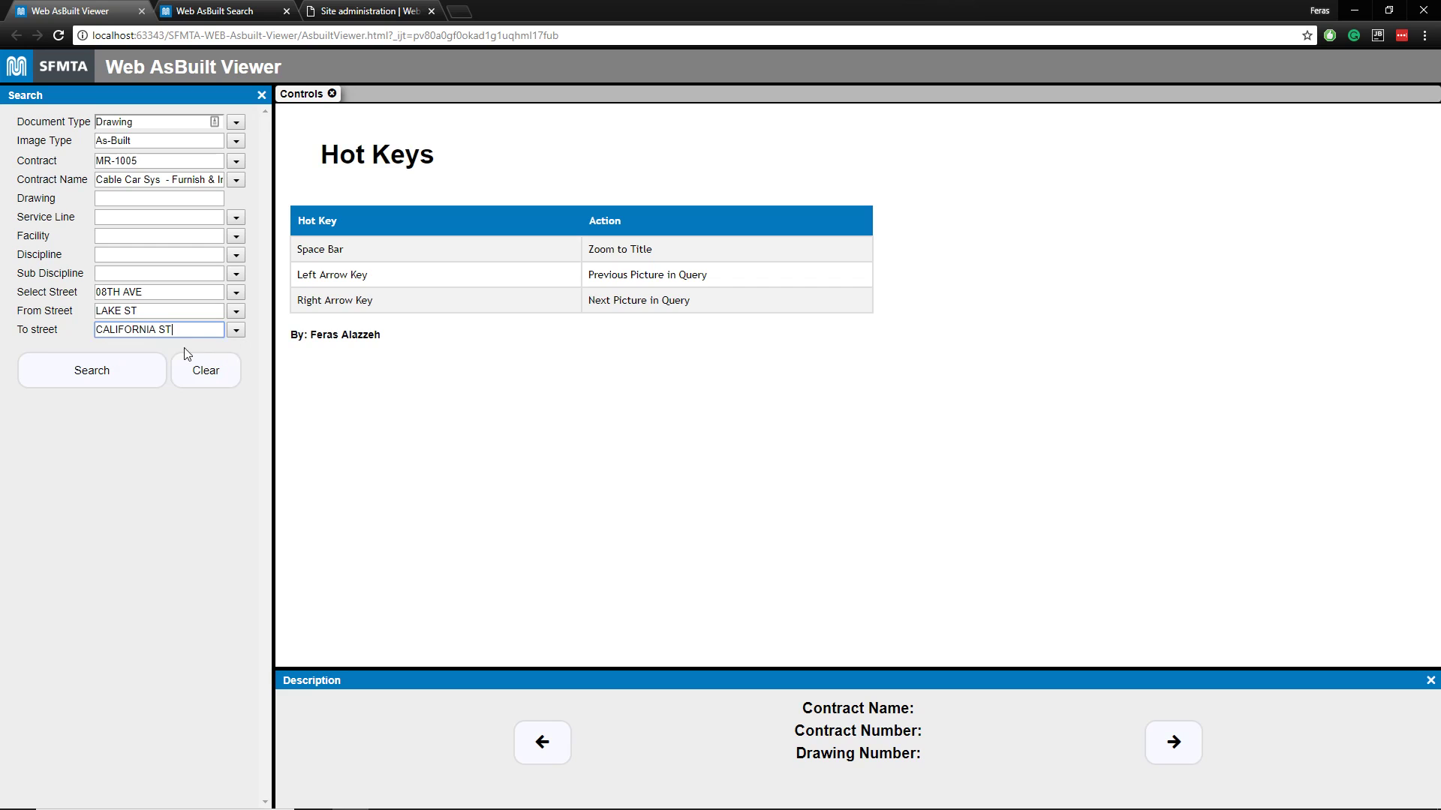
drag(185, 332, 63, 340)
key(BackSpace)
Clear LAKE ST and 08TH AVE from the street fields and run the MR-1005 search
triple_click(120, 303)
key(BackSpace)
triple_click(120, 292)
key(BackSpace)
click(235, 294)
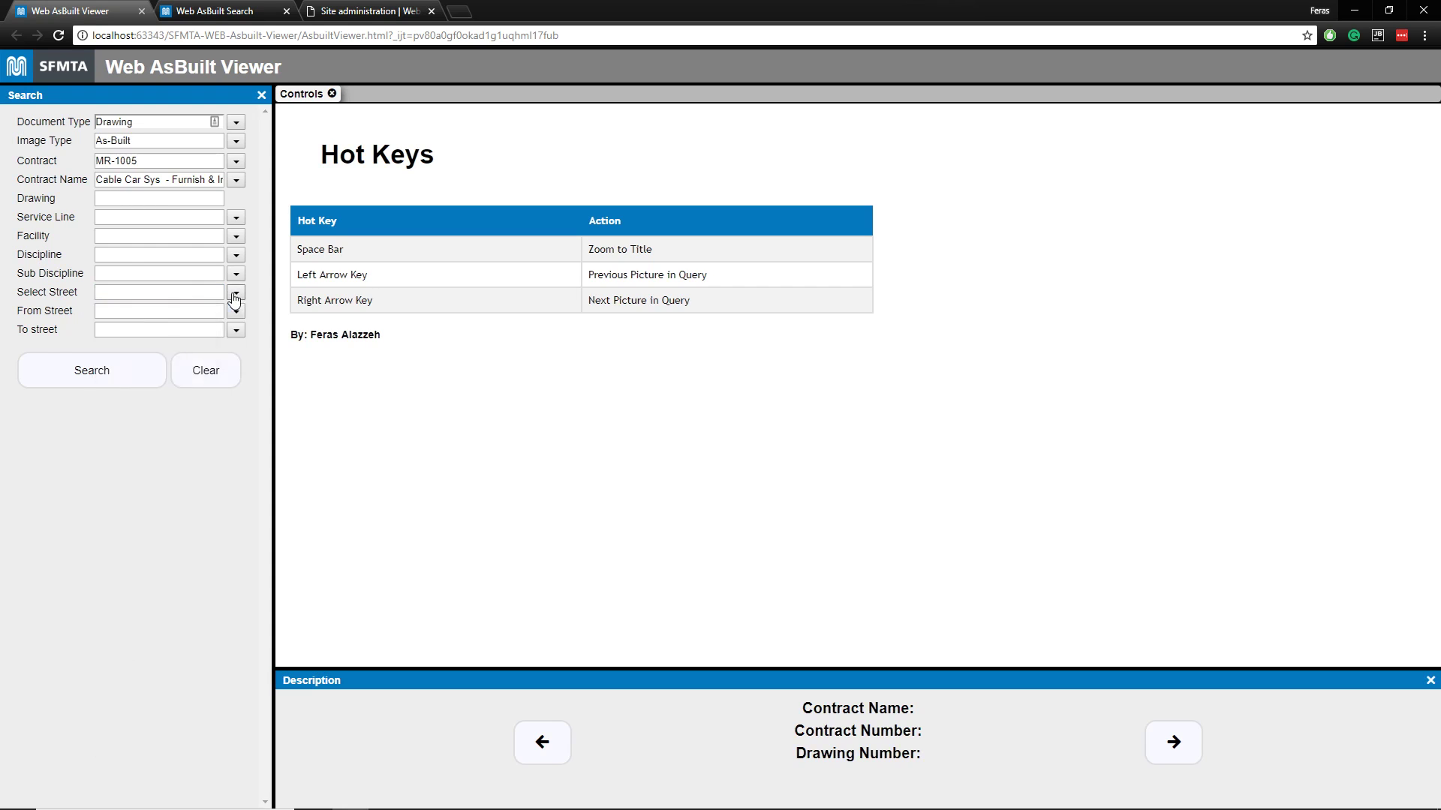
click(93, 370)
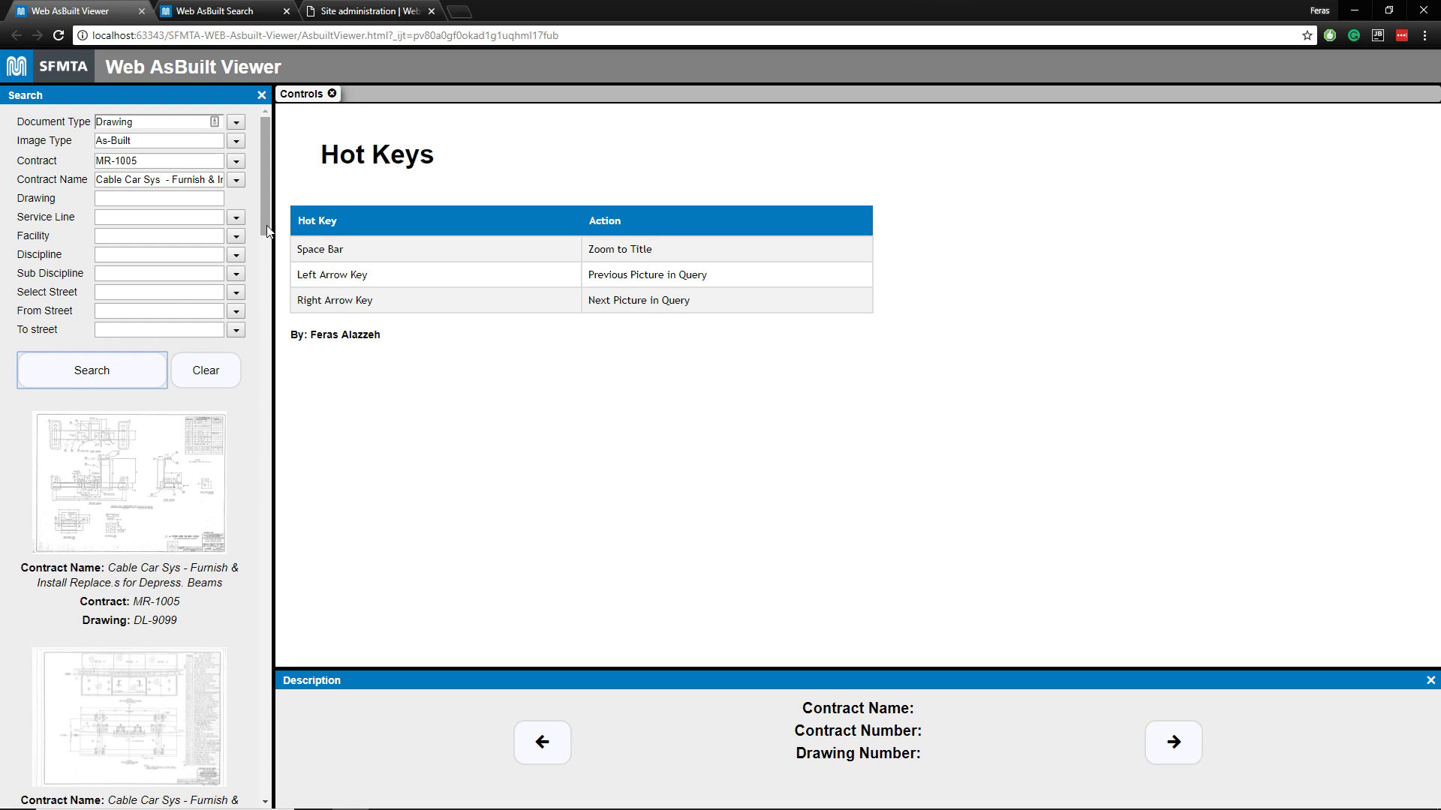
right_click(312, 391)
click(376, 598)
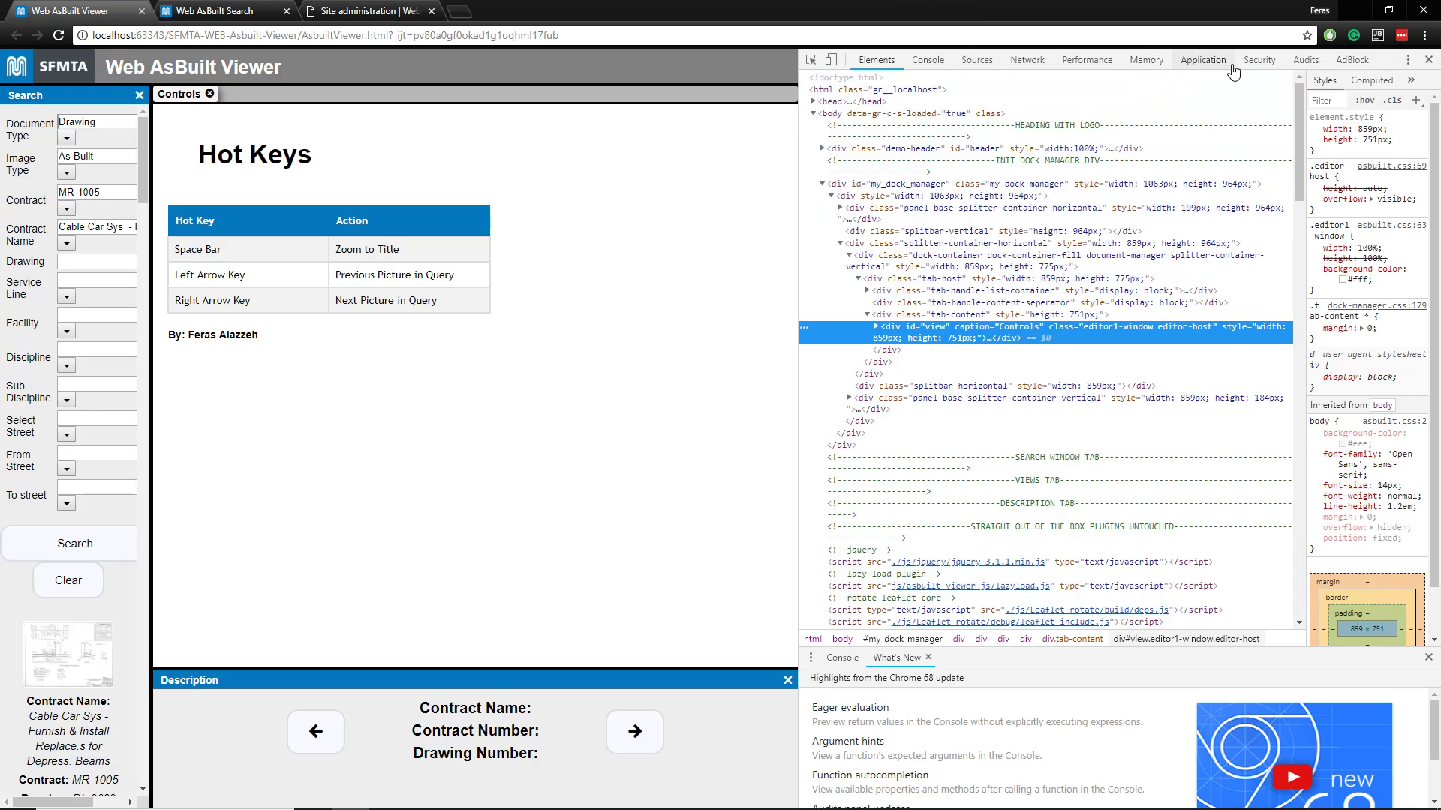
key(ctrl+shift+j)
click(1027, 61)
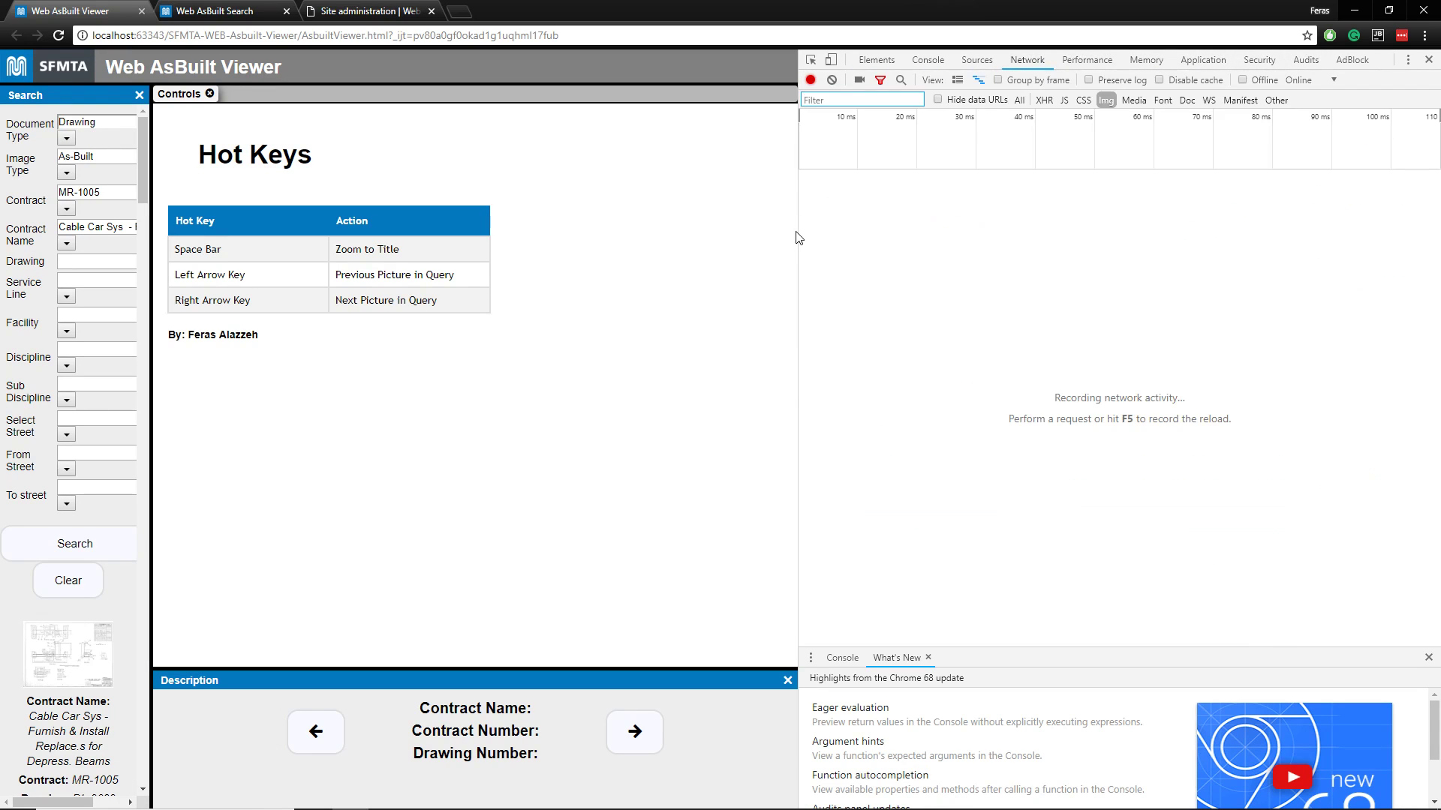
drag(797, 237, 920, 238)
key(F5)
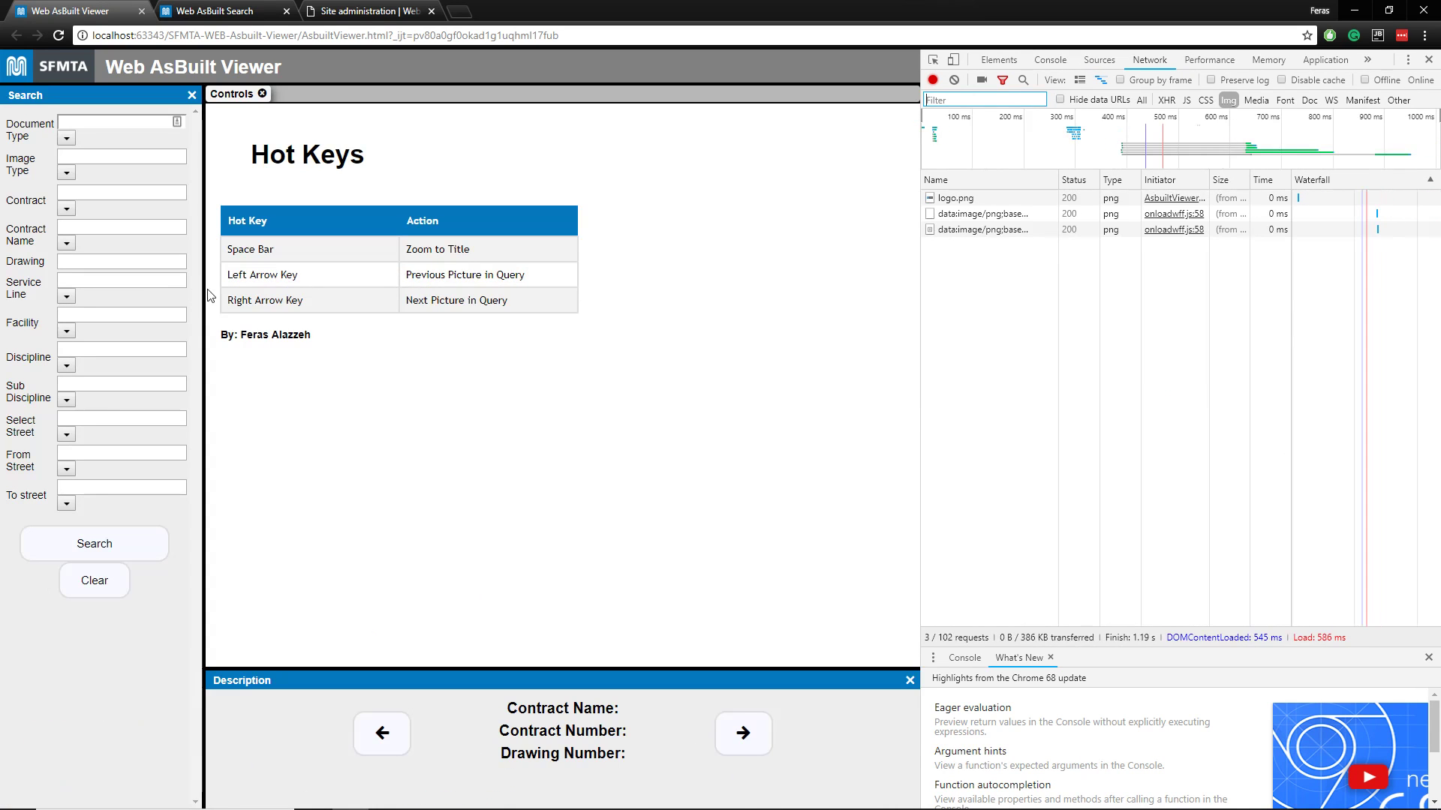
drag(207, 295, 316, 295)
click(258, 122)
click(138, 138)
click(139, 149)
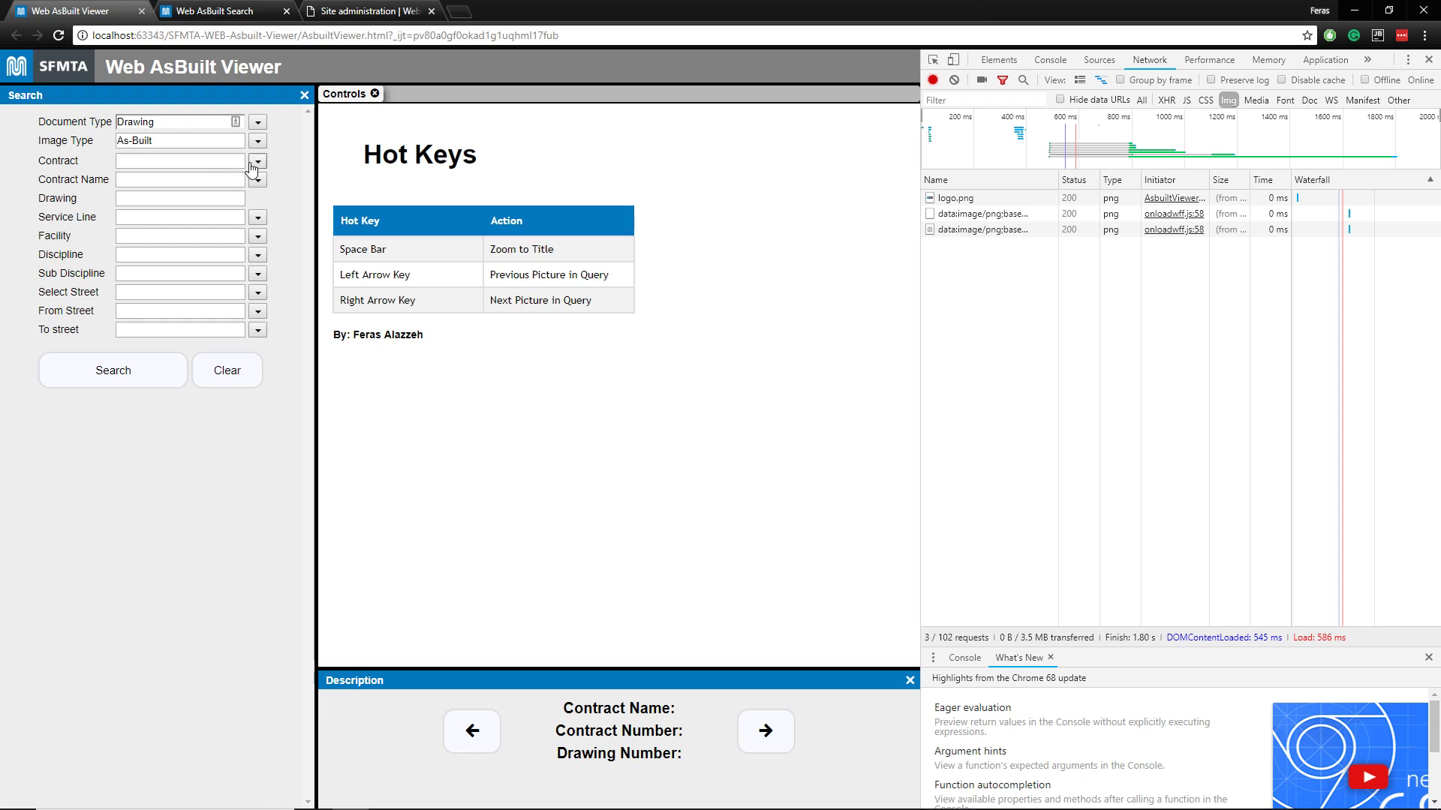
click(226, 162)
text(MR-1005)
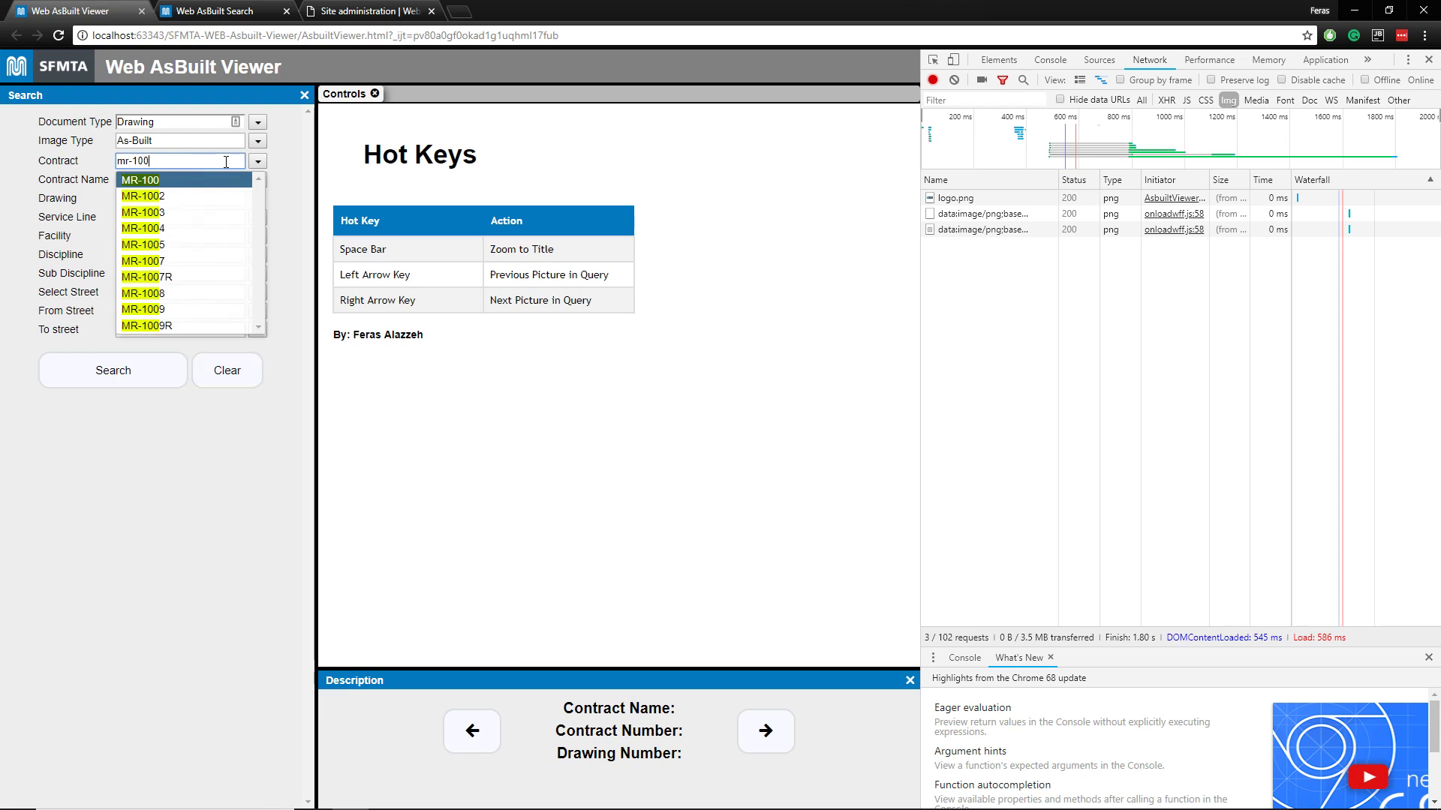
click(151, 370)
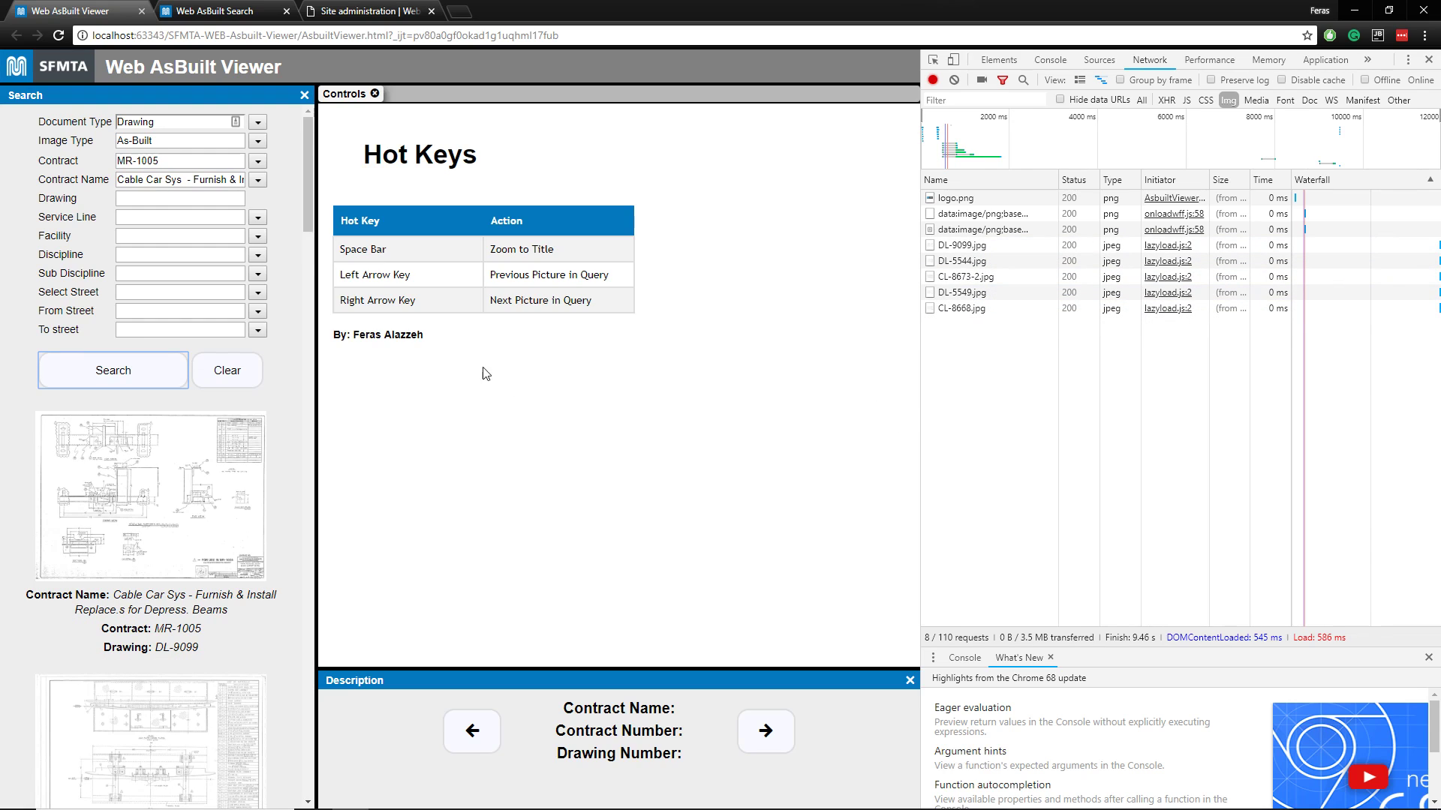
mouse_move(313, 209)
mouse_down()
mouse_move(312, 418)
mouse_move(308, 225)
mouse_up()
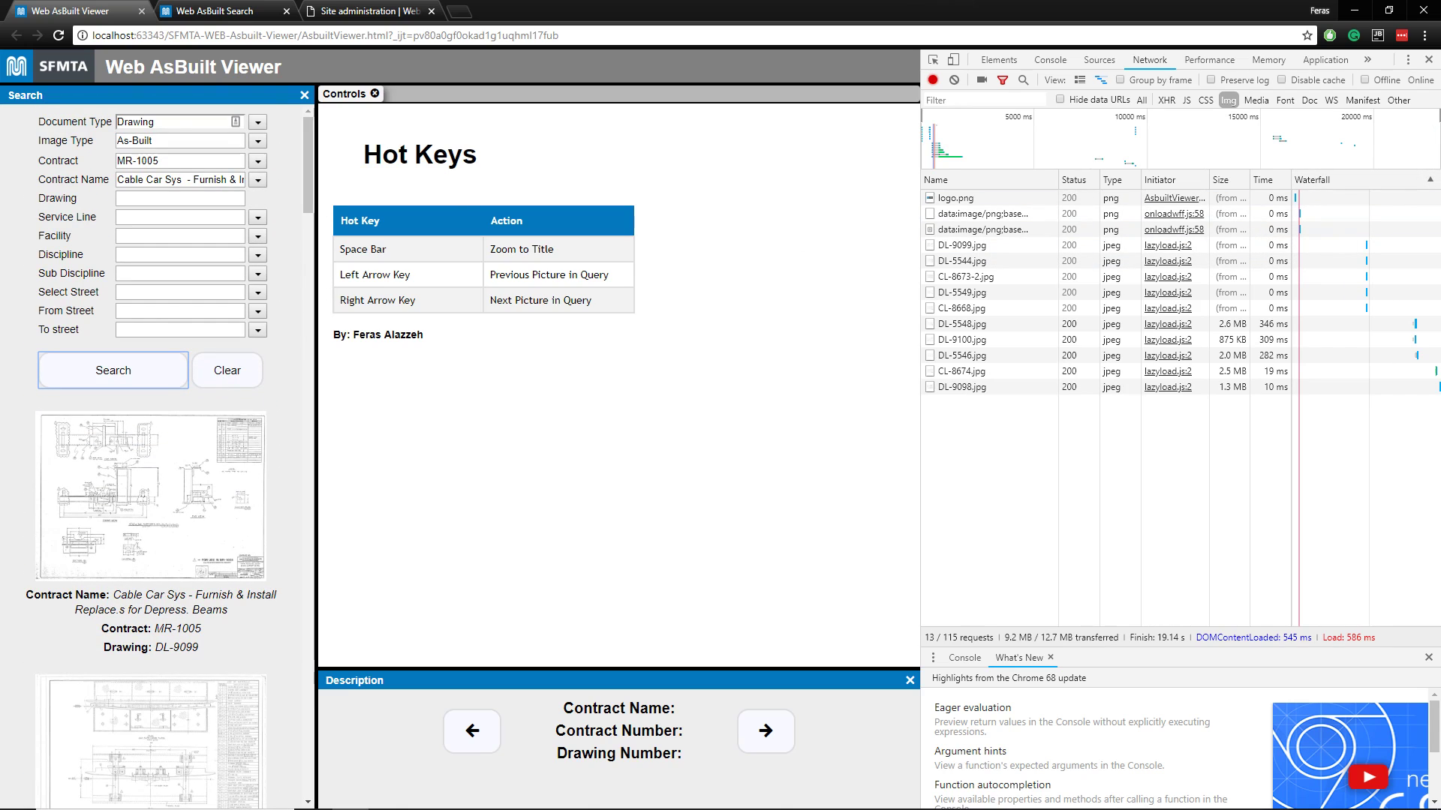
click(1428, 59)
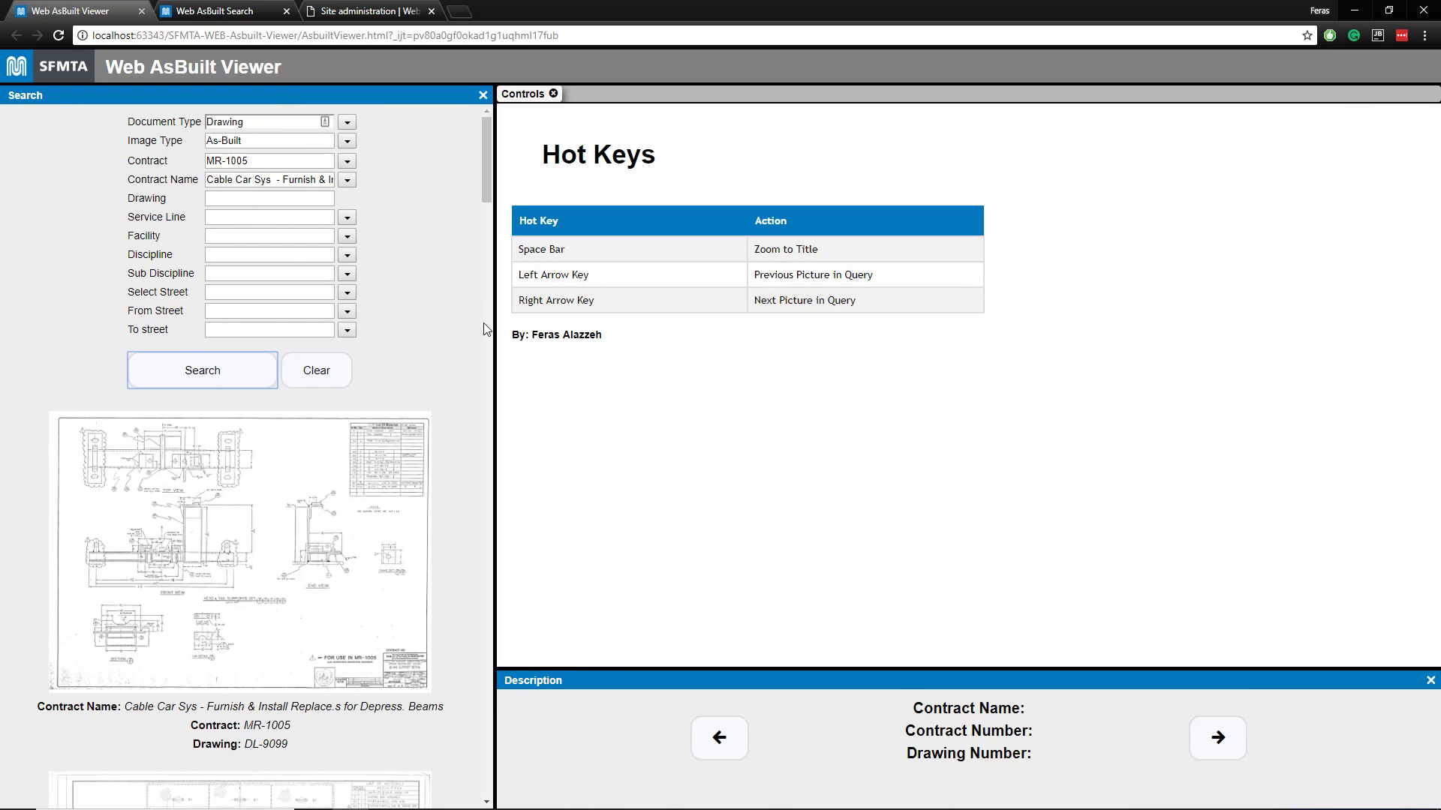
drag(493, 329, 274, 323)
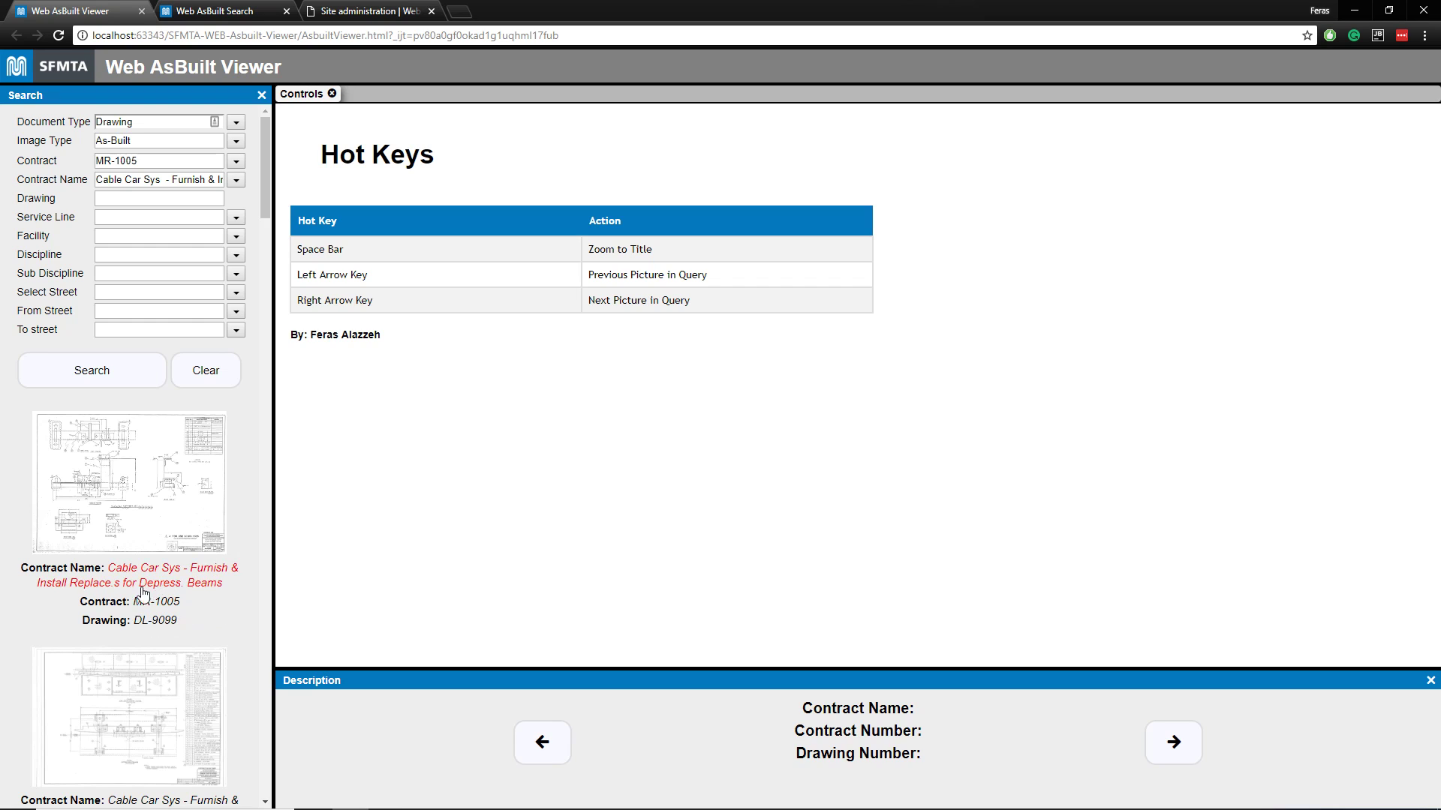
Open DL-9099 from the results, pan it slightly, and show it full screen
click(145, 509)
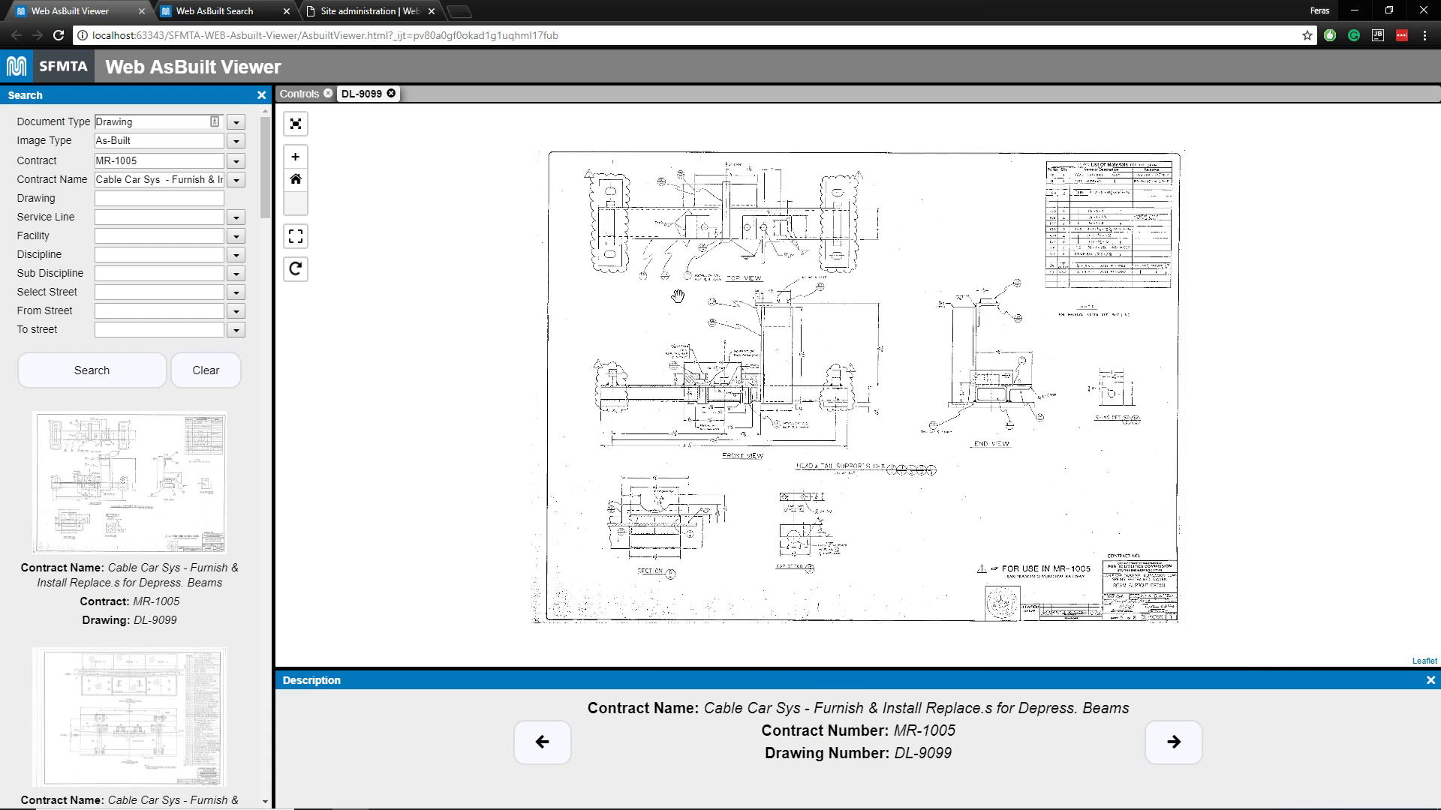
scroll(777, 301, up, 2)
scroll(653, 165, down, 2)
drag(518, 201, 552, 239)
click(296, 125)
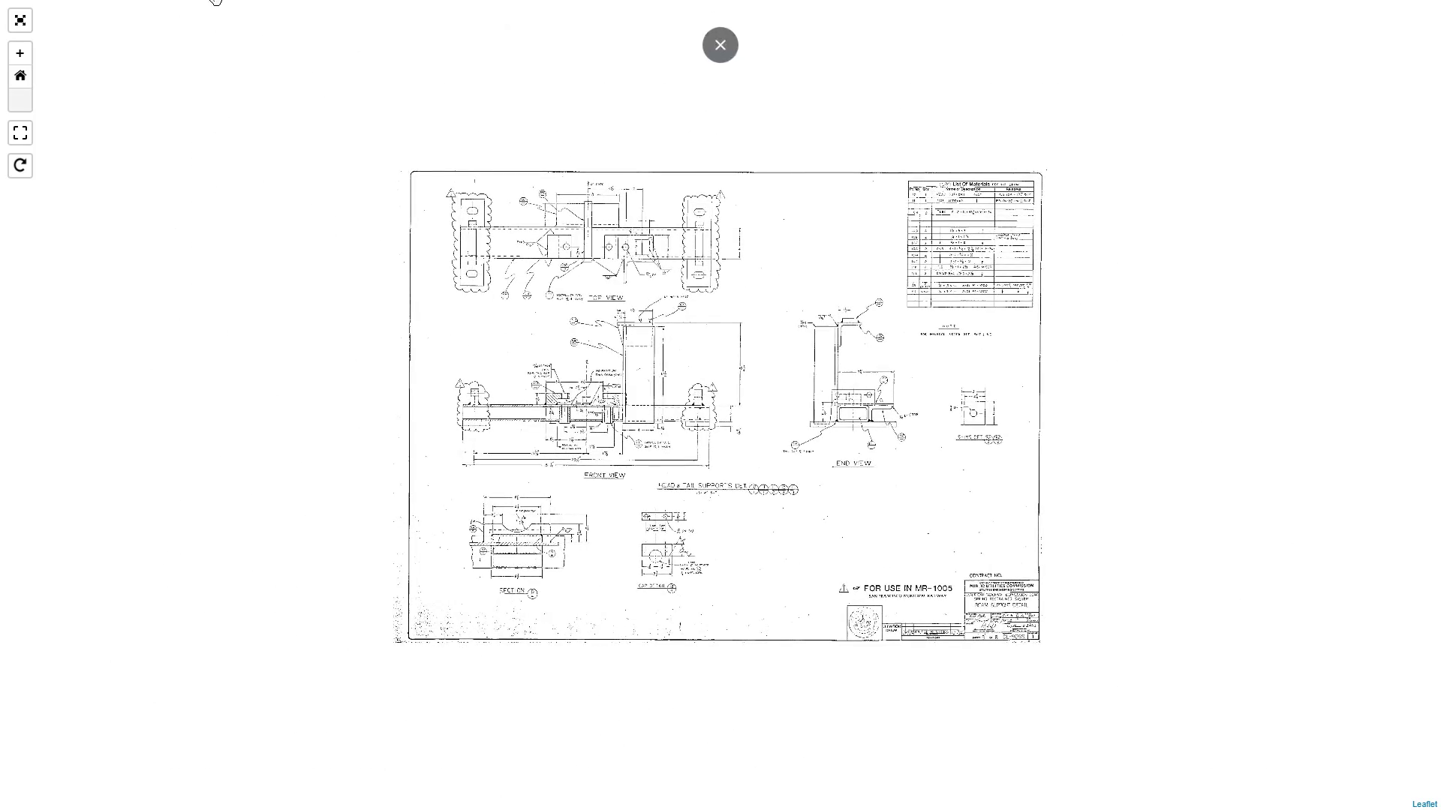
click(720, 49)
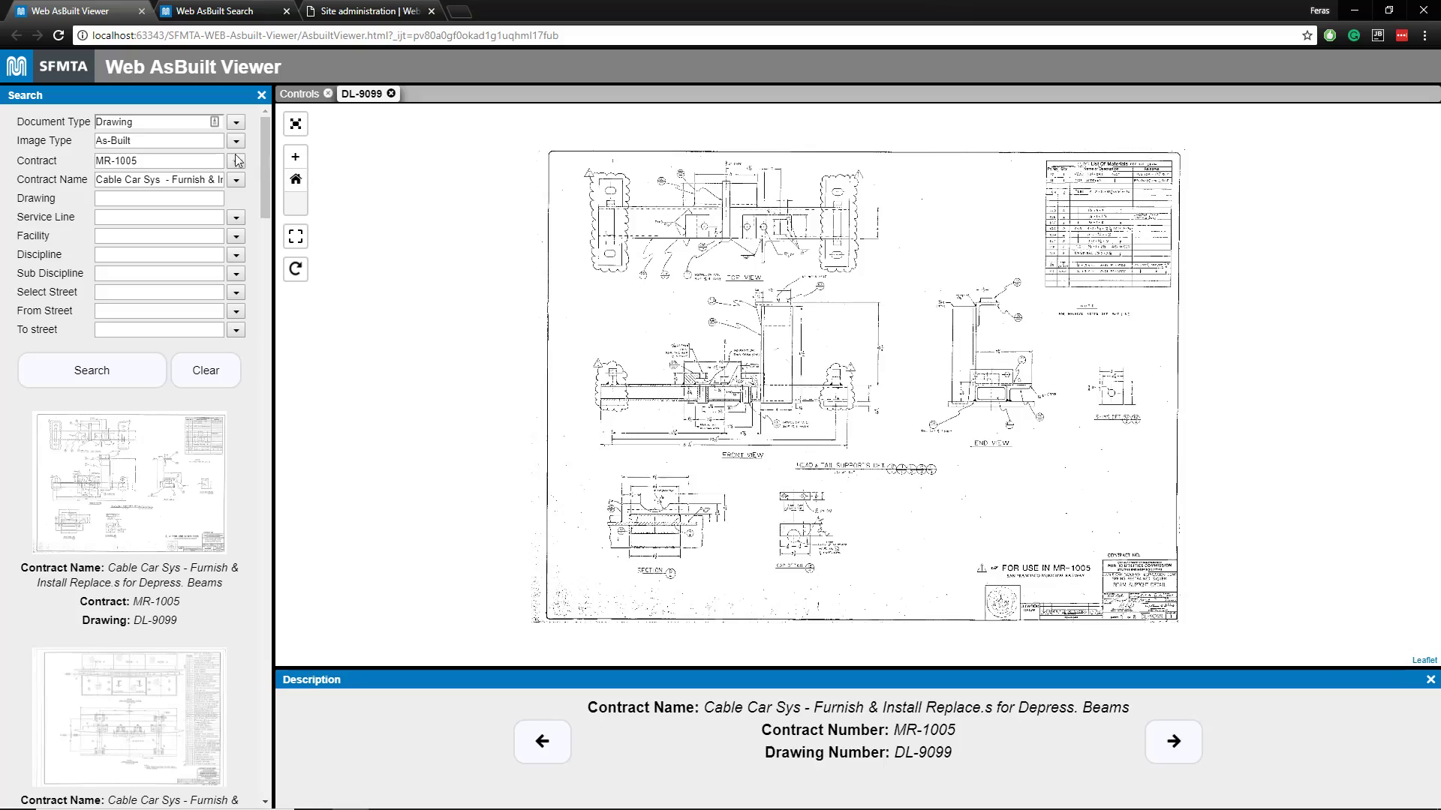
click(301, 95)
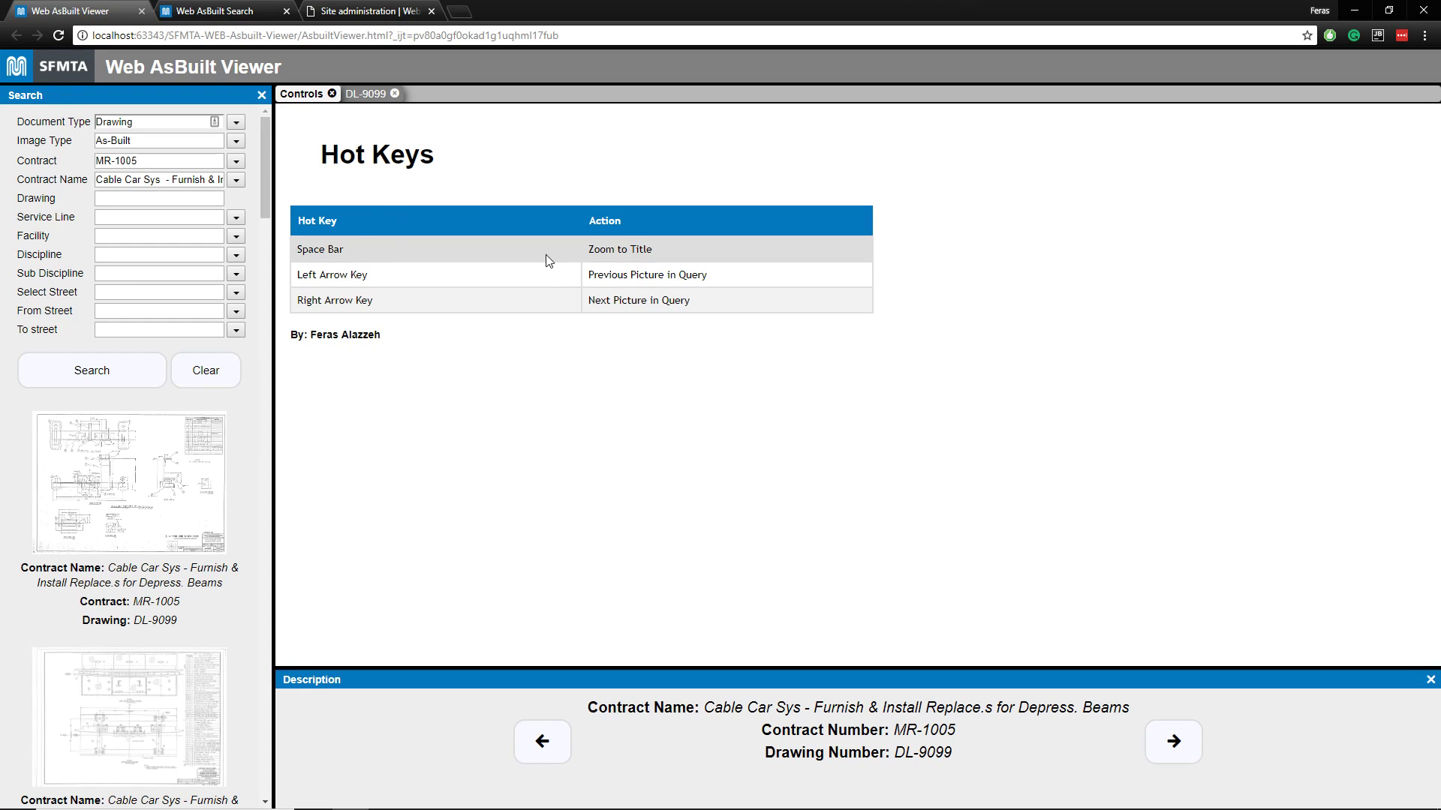
drag(592, 252, 657, 251)
click(494, 176)
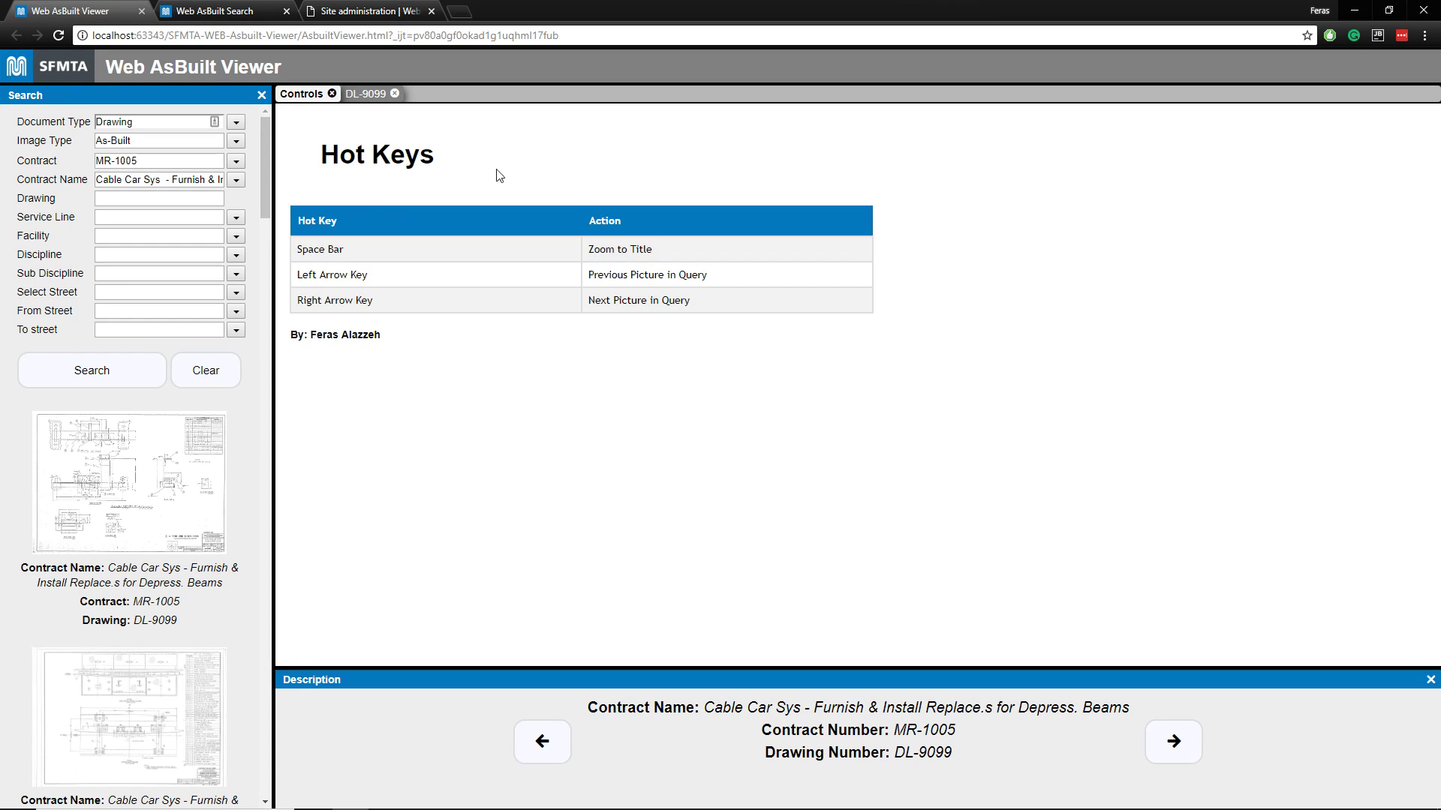
click(366, 94)
key(t)
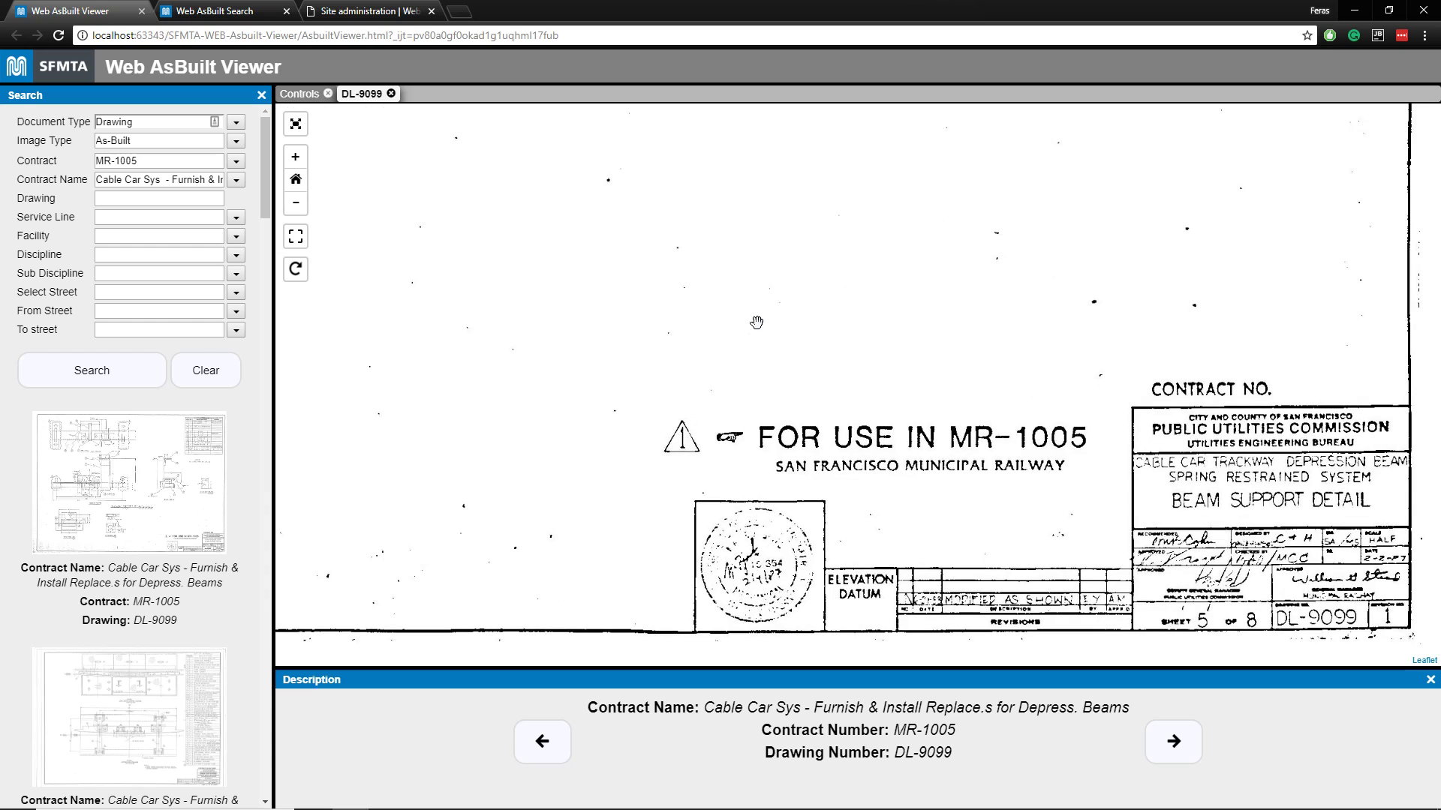
key(minus)
key(minus)
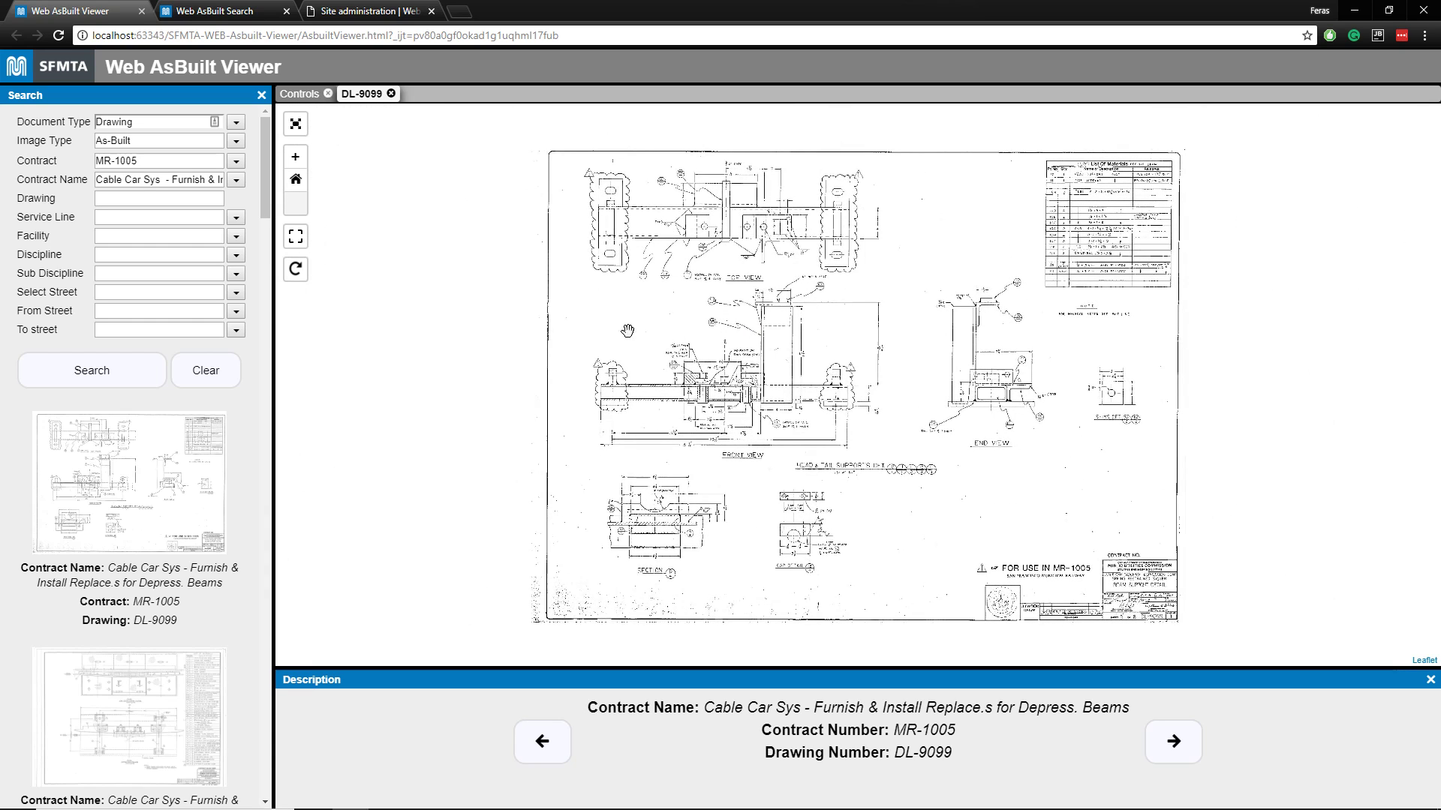
click(302, 245)
drag(563, 157, 945, 339)
drag(453, 155, 852, 384)
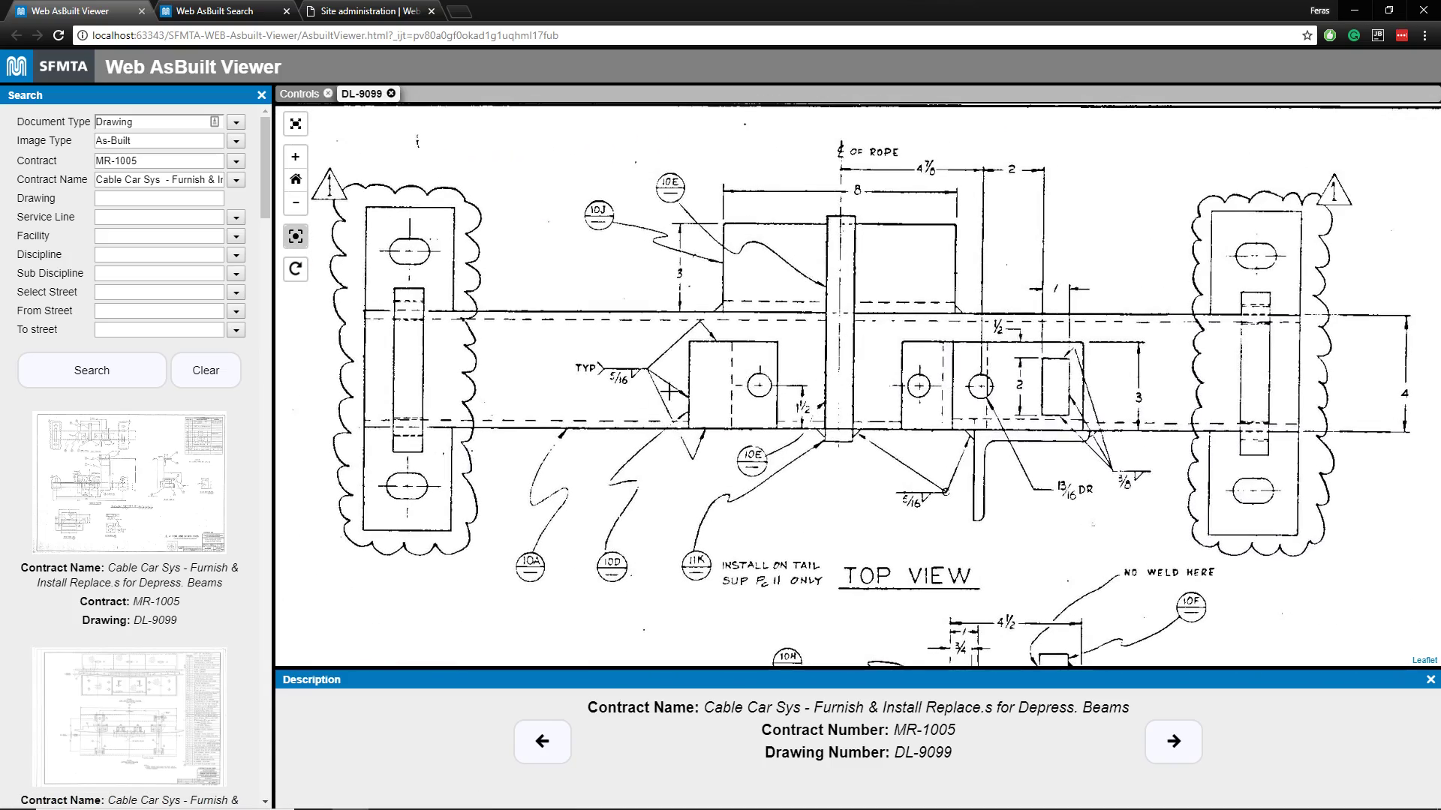
click(593, 407)
click(296, 236)
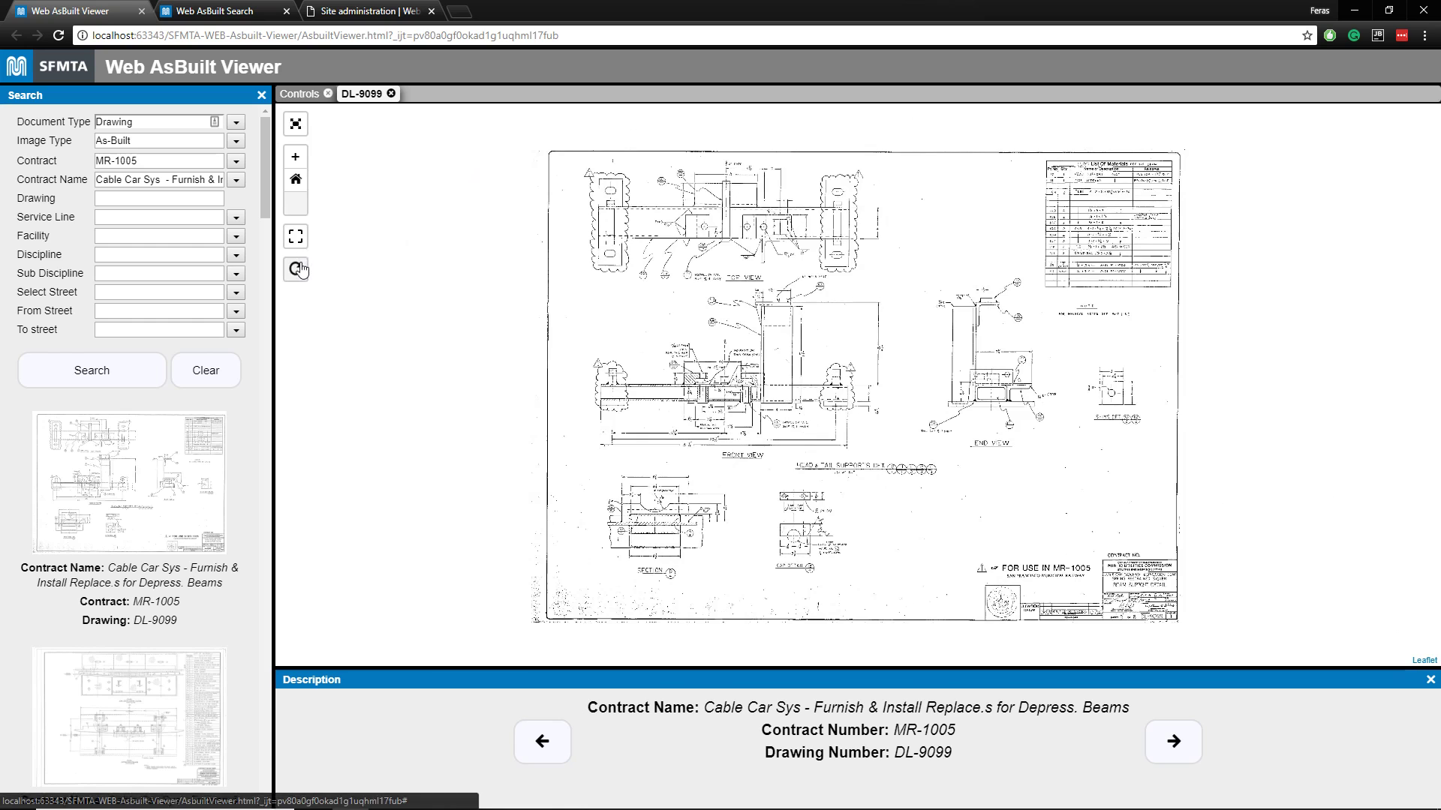
click(295, 124)
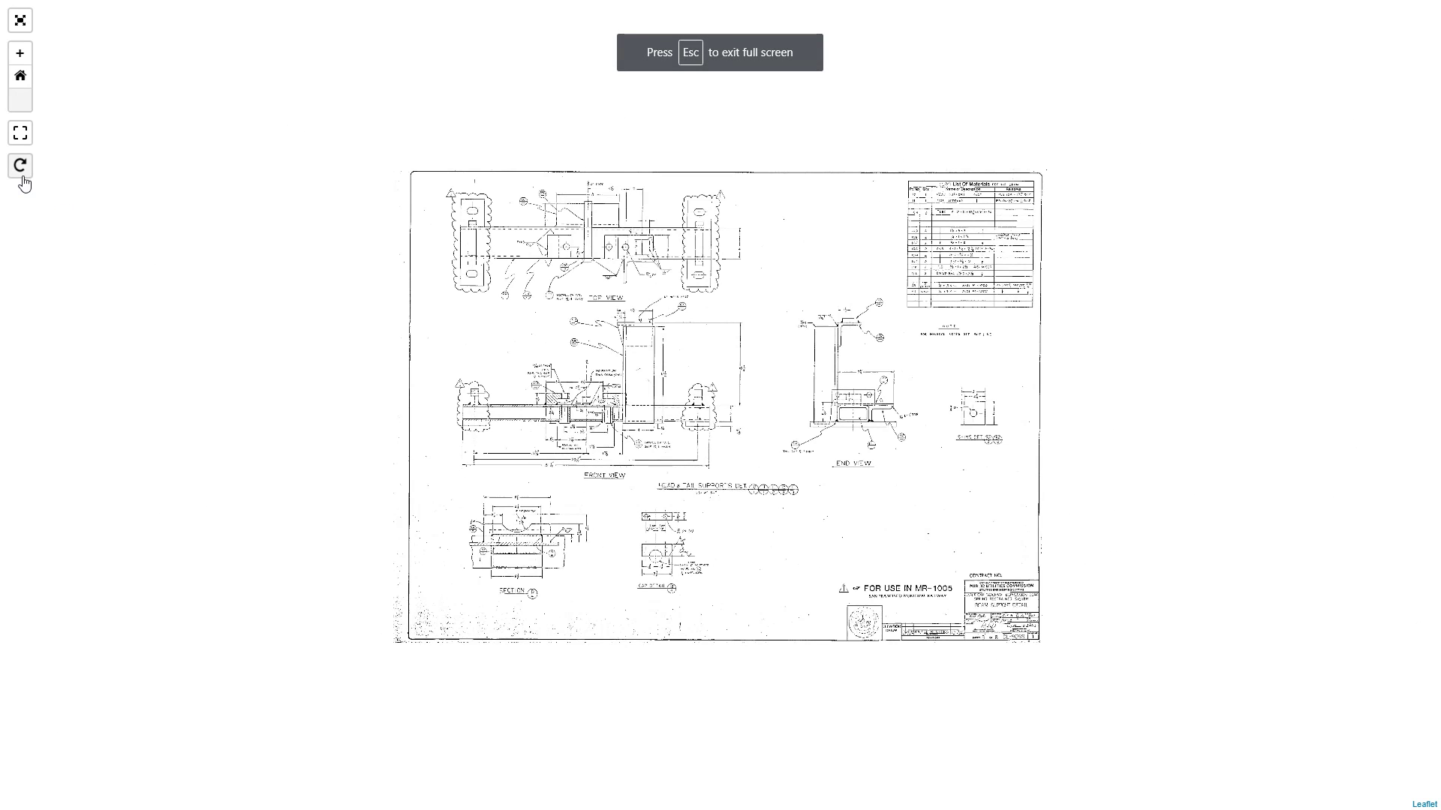
click(21, 167)
click(21, 168)
click(21, 168)
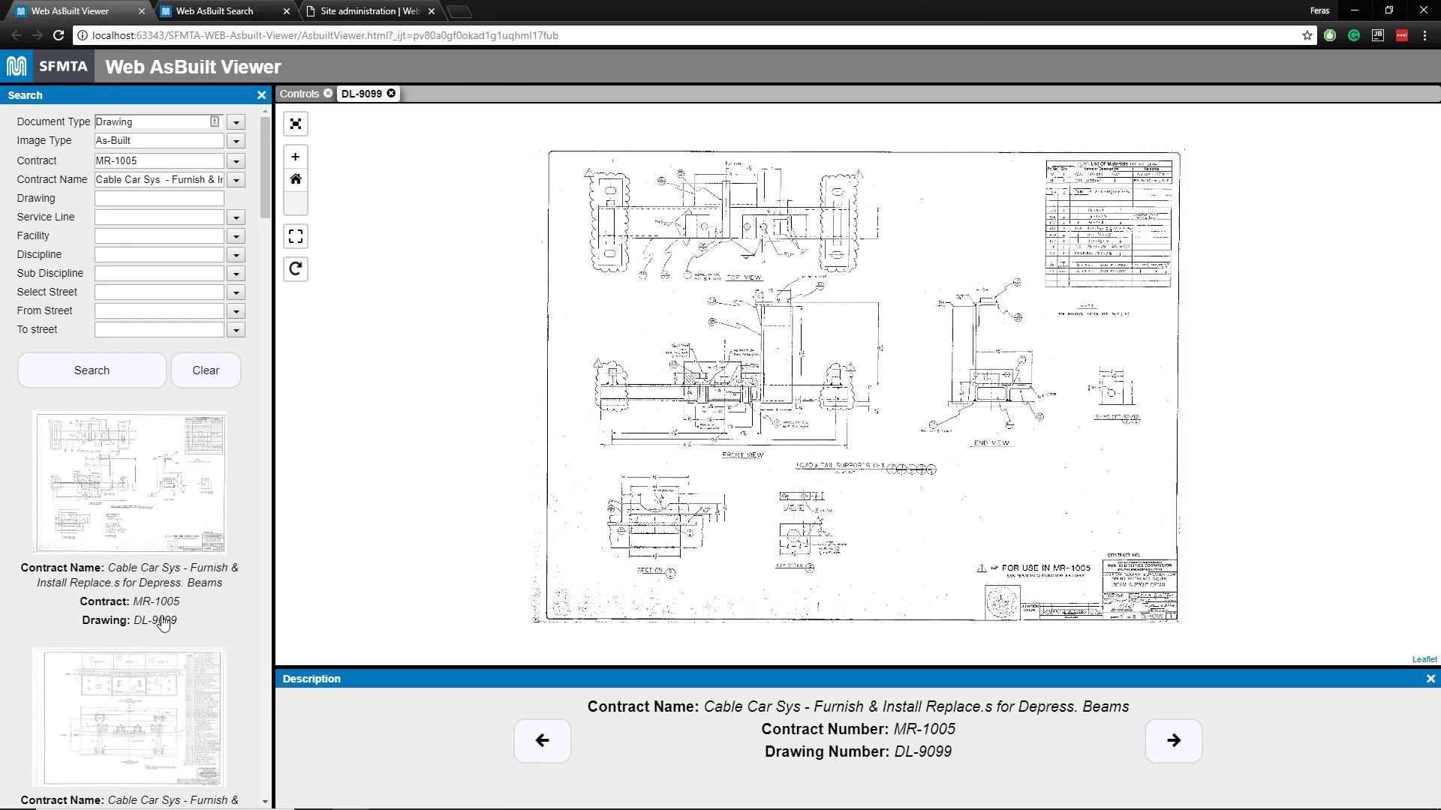
Step through DL-5544, CL-8673-2 and DL-5549, then go back to CL-8673-2
click(1184, 751)
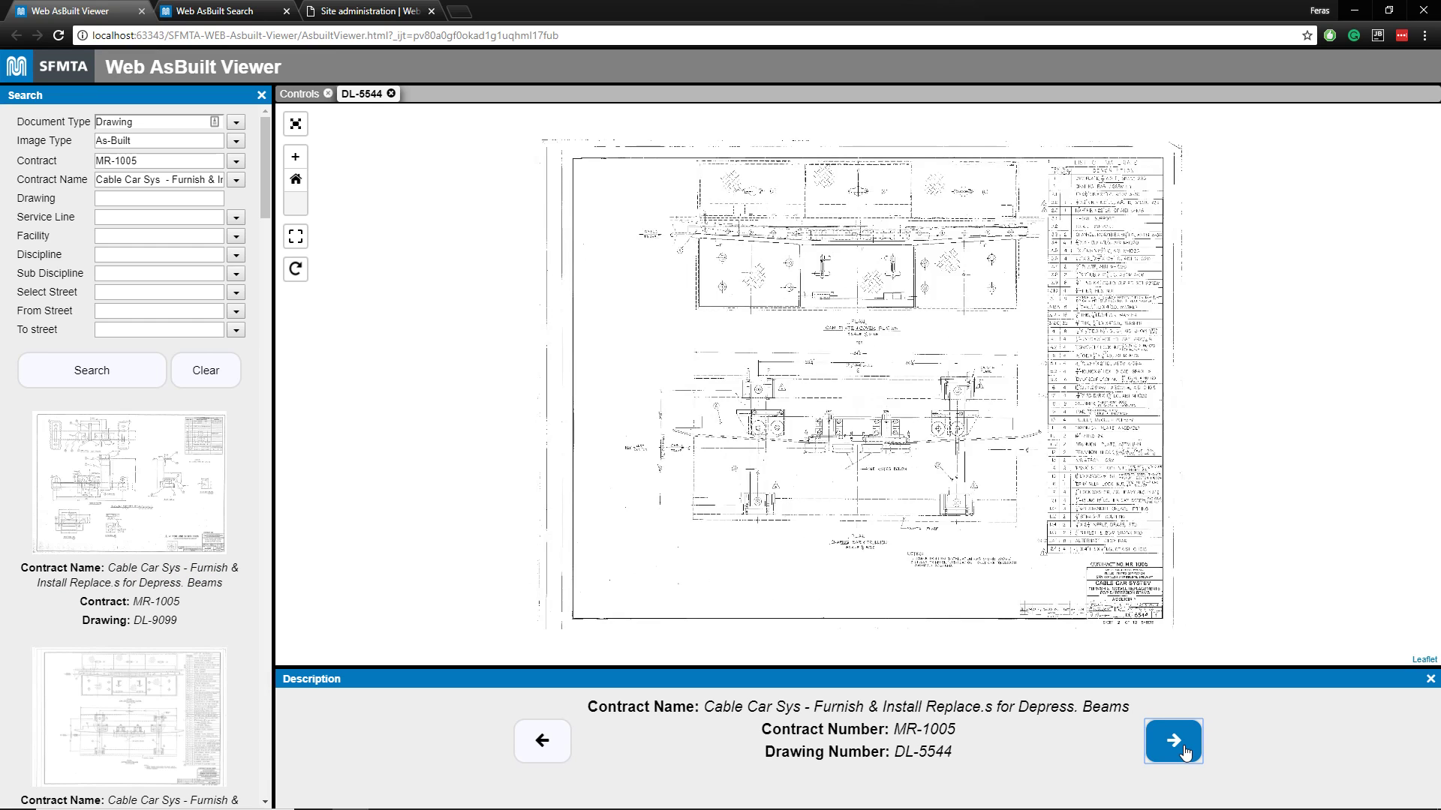
click(1184, 751)
click(1184, 750)
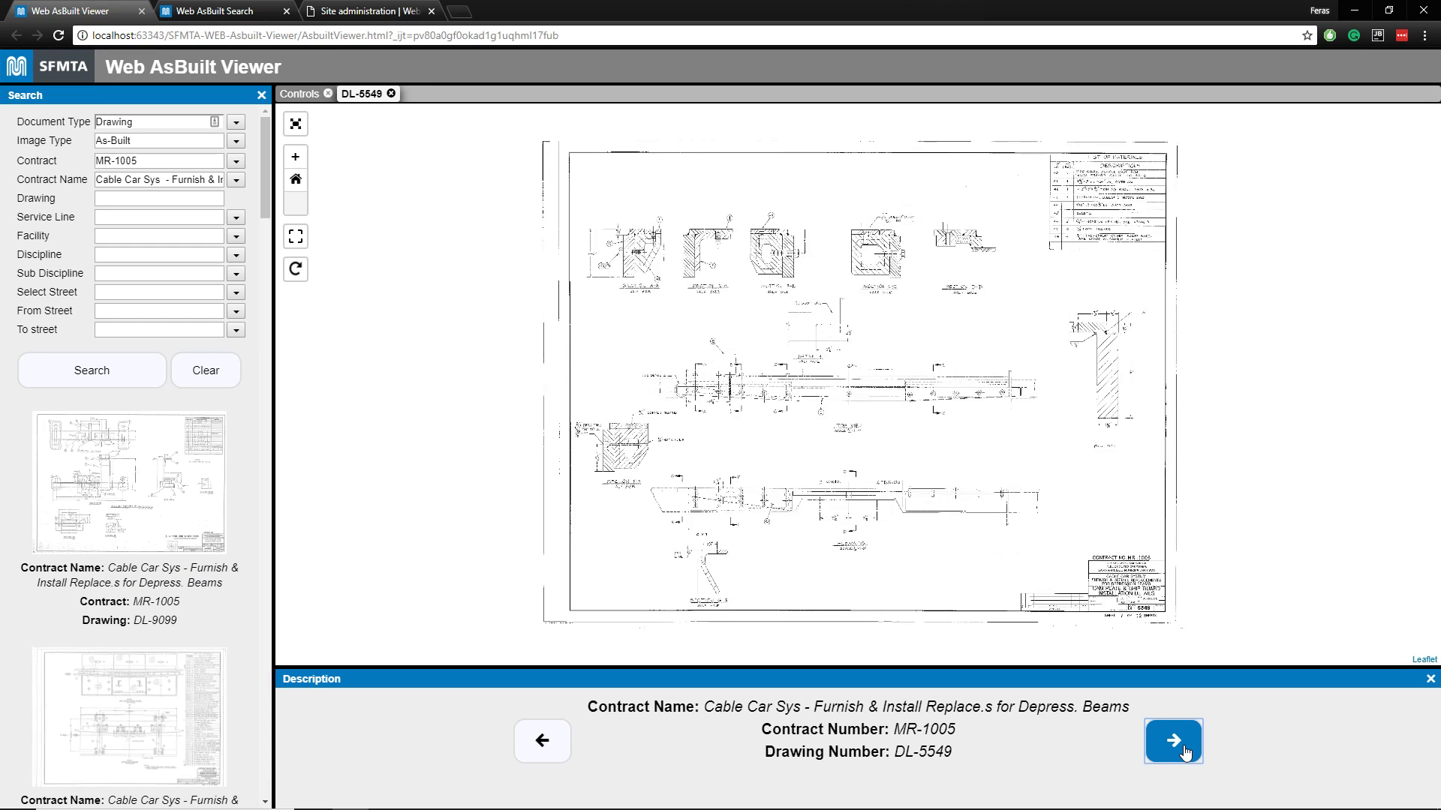
click(542, 741)
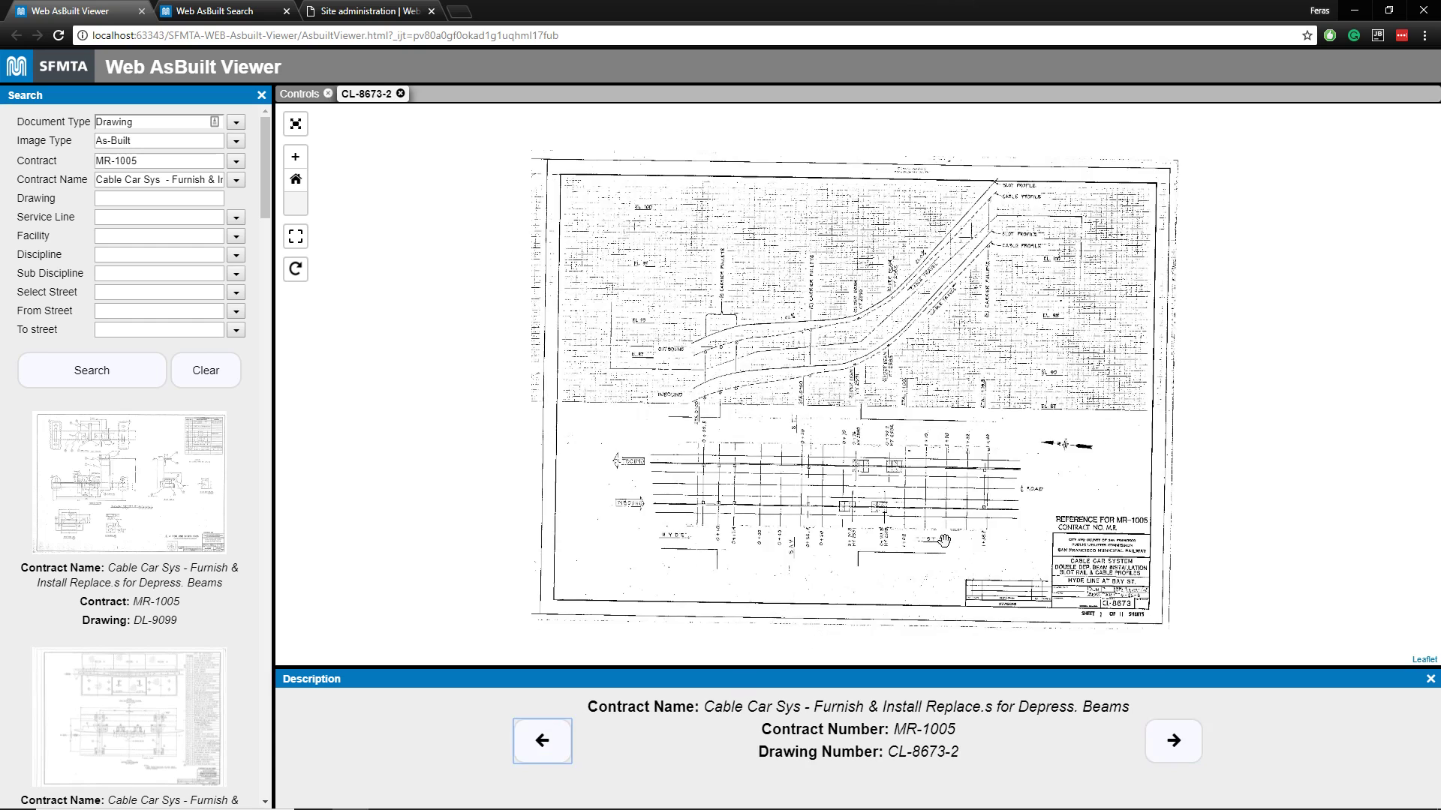
Zoom to the title block, then read the previous and next picture entries on the Hot Keys page
click(297, 186)
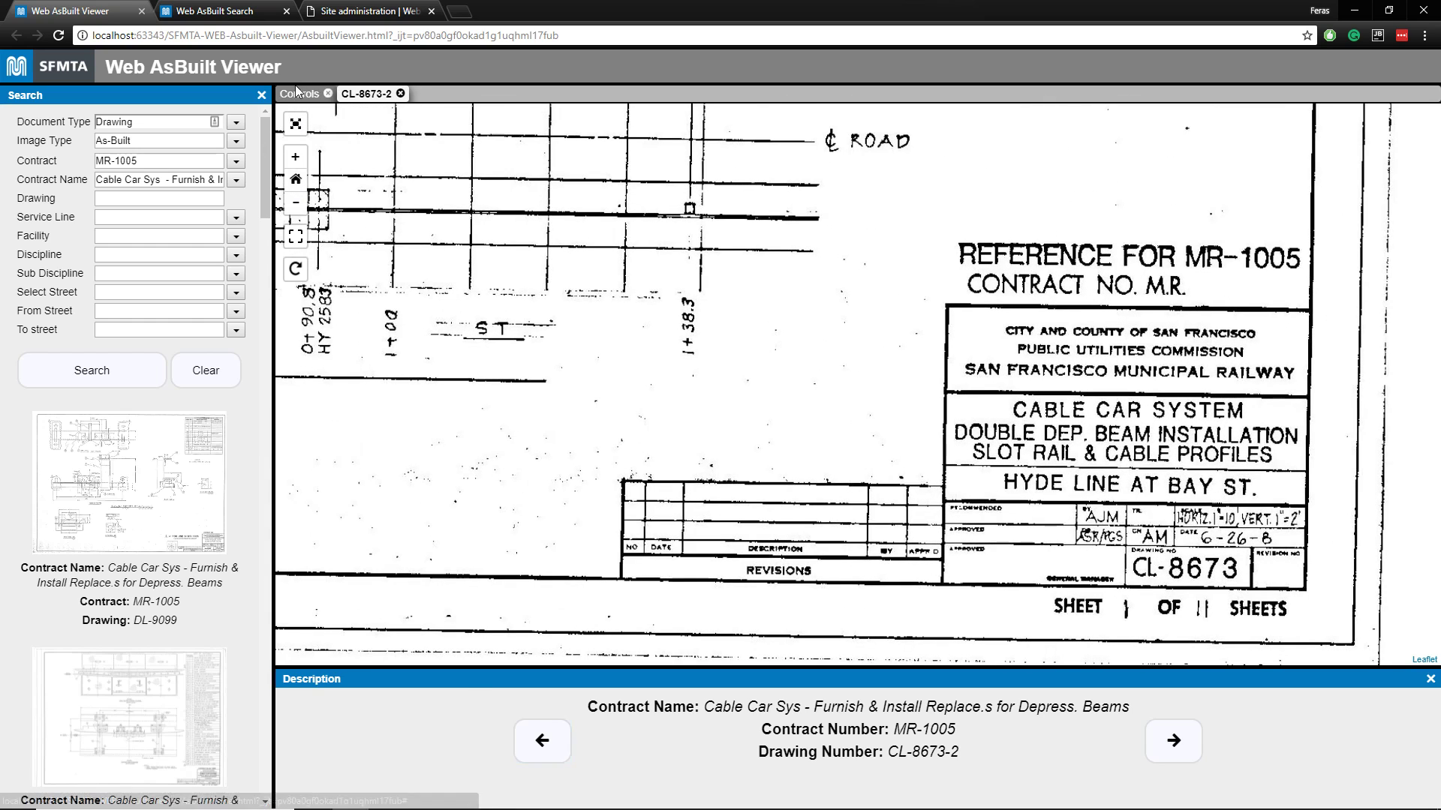
click(299, 94)
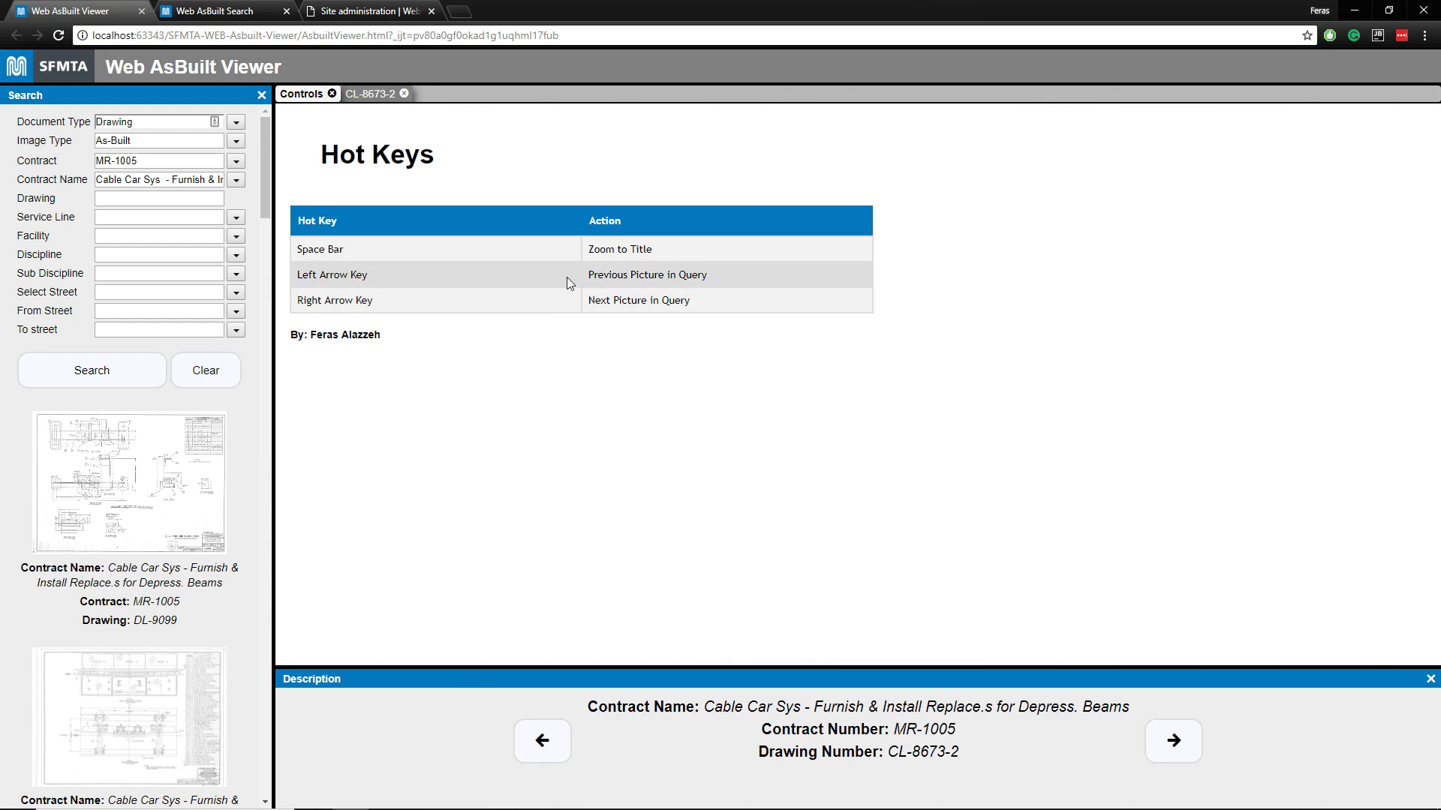
drag(589, 276, 715, 277)
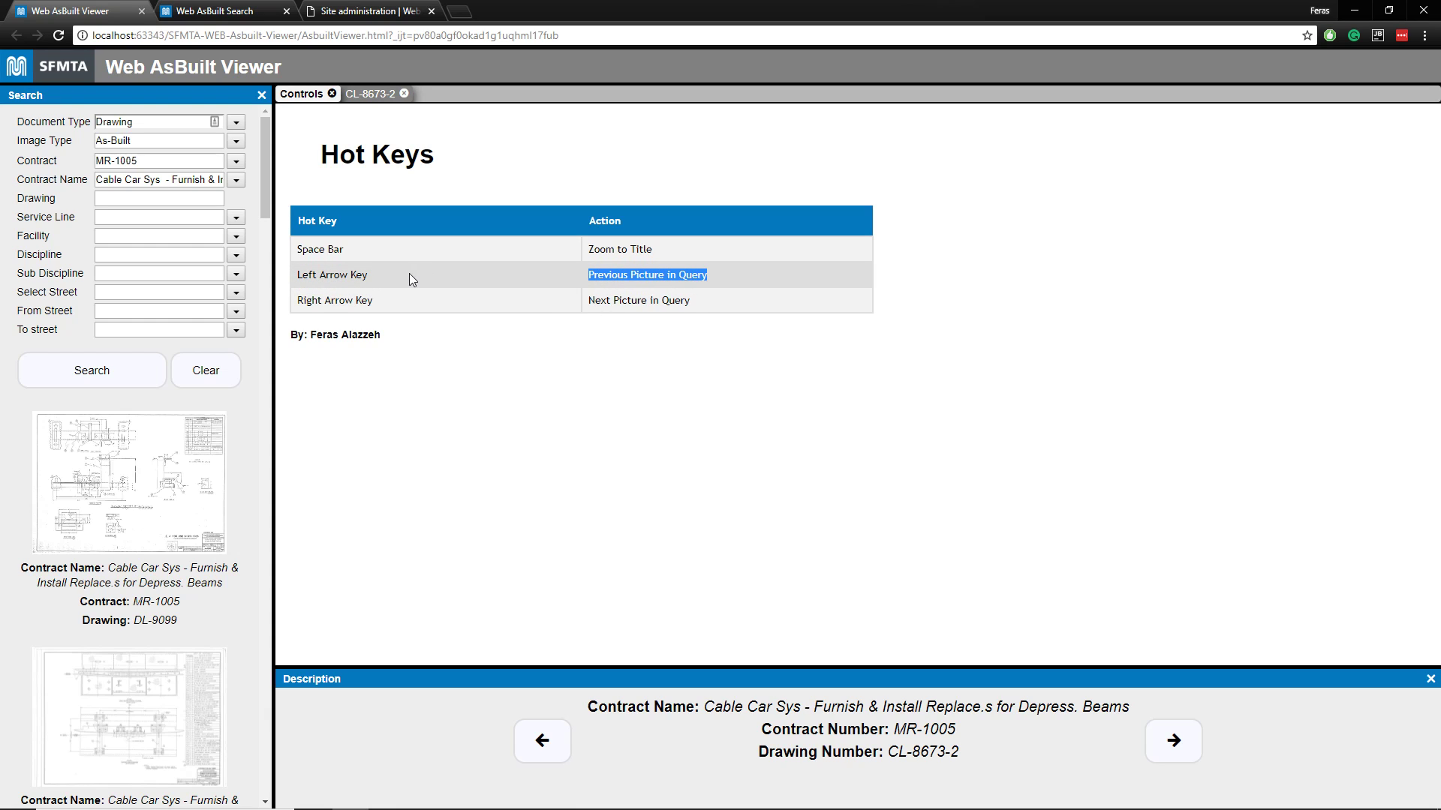
drag(588, 301, 736, 303)
click(735, 303)
Return to CL-8673-2 and use the arrow keys to reach drawing CL-8674
click(368, 95)
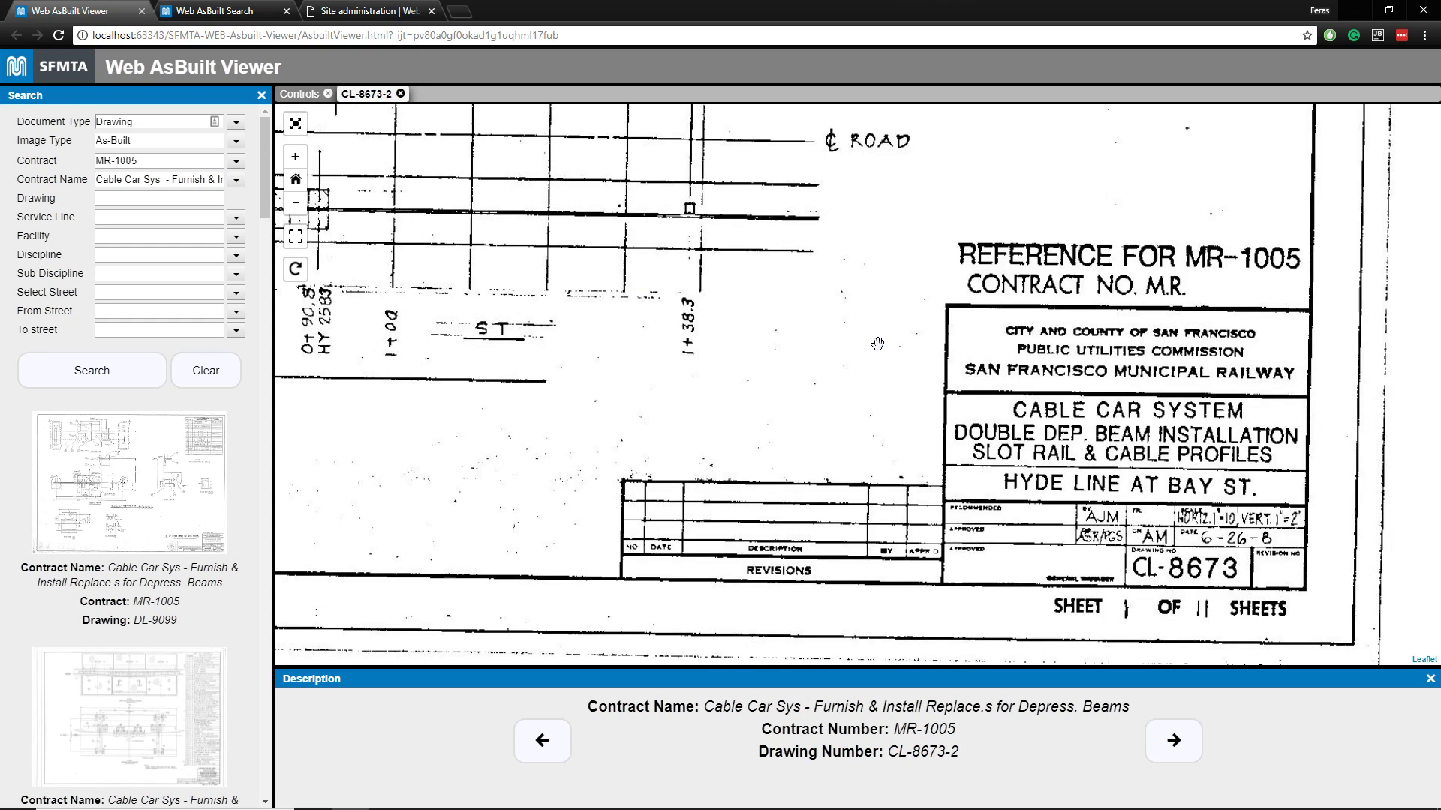
key(Right)
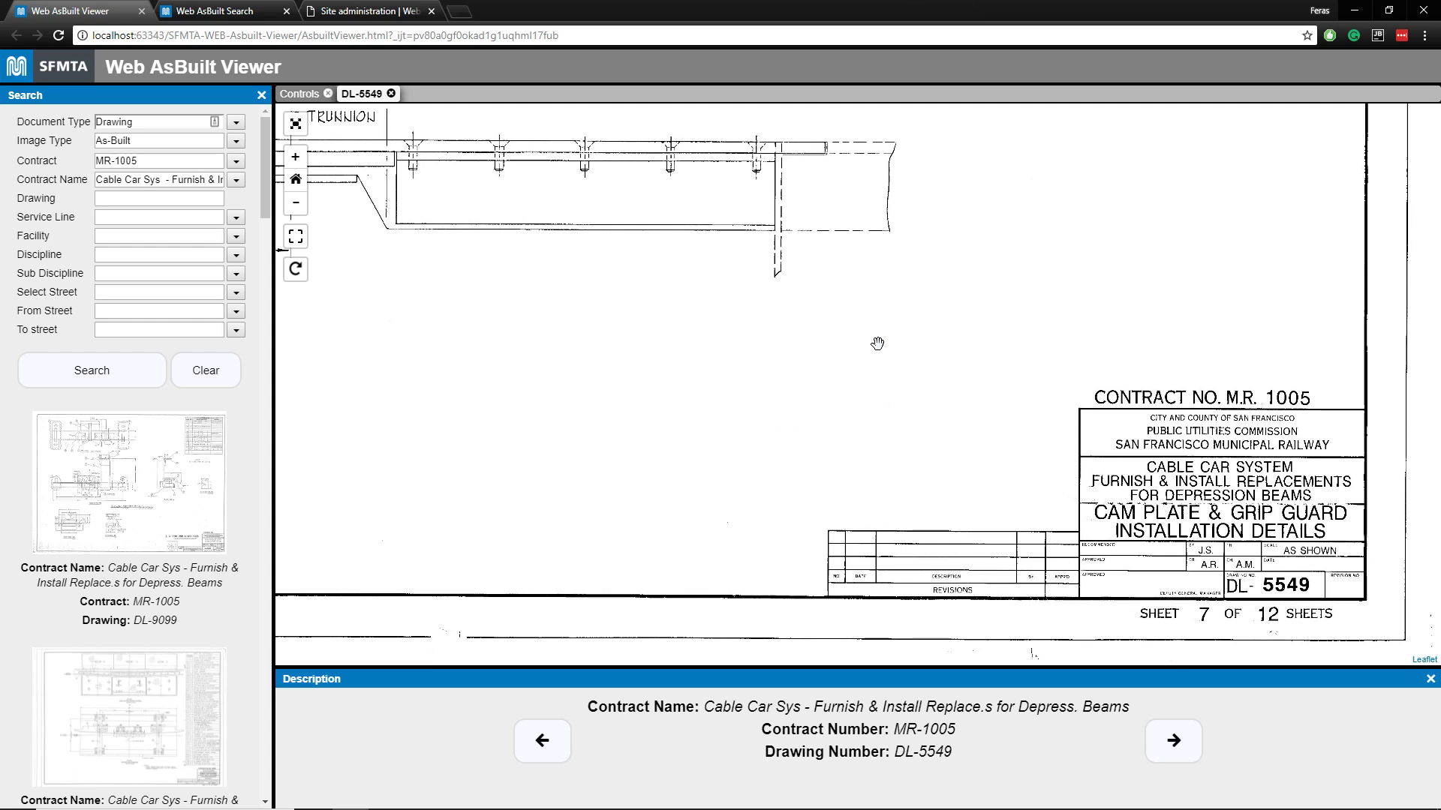
key(Left)
key(Left)
key(Left)
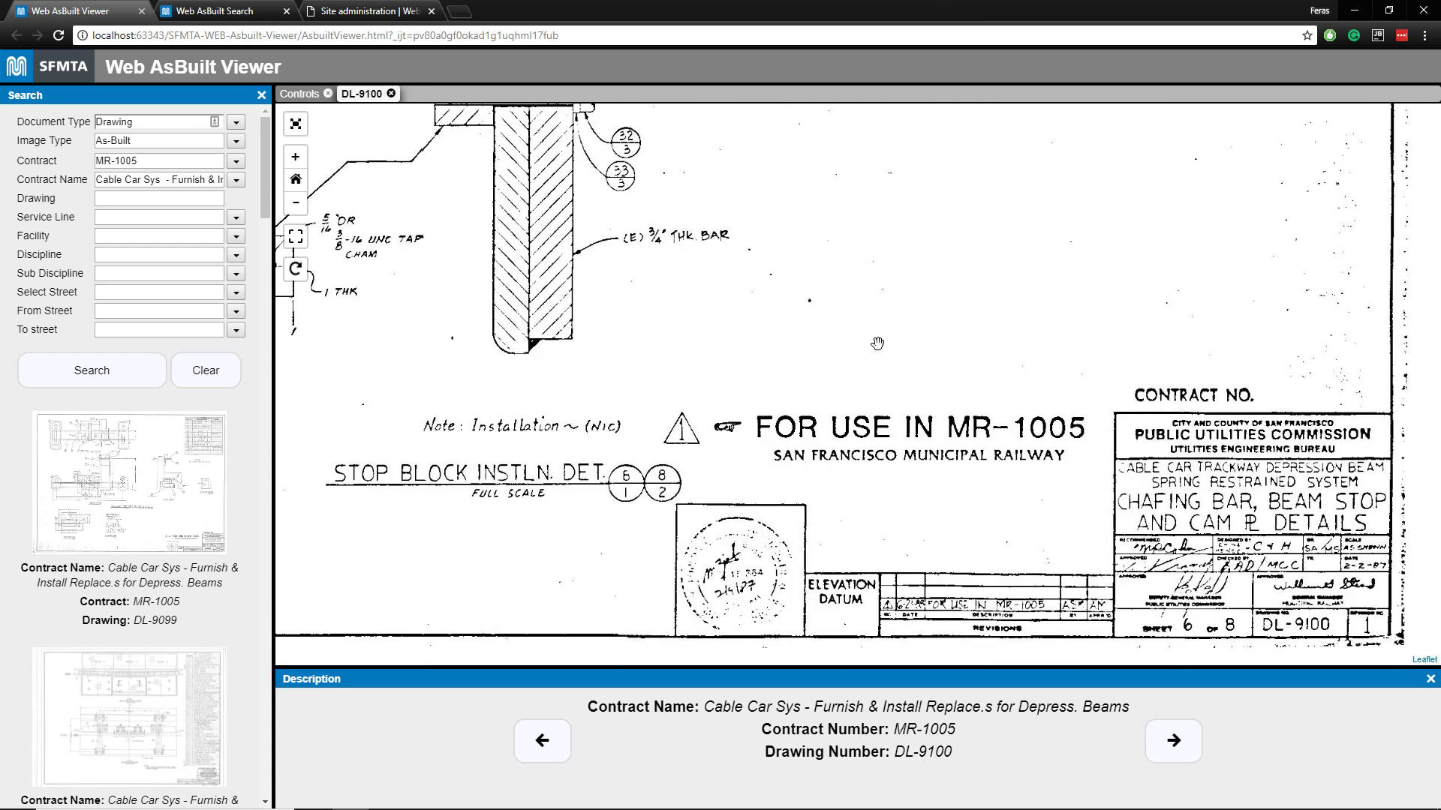
key(Left)
key(Left)
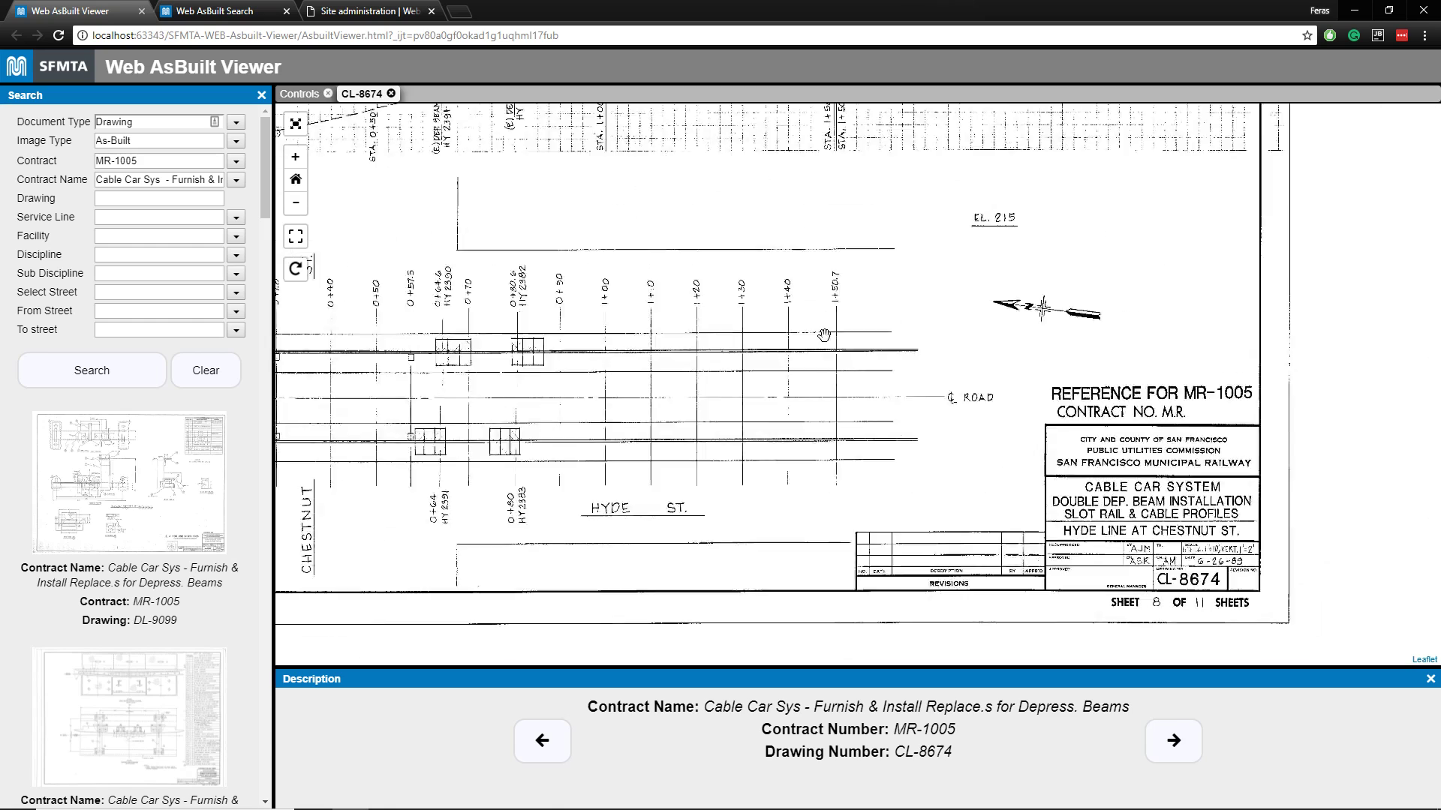
Open DL-5544 from the results and float both DL-5544 and CL-8674 as separate windows
click(145, 711)
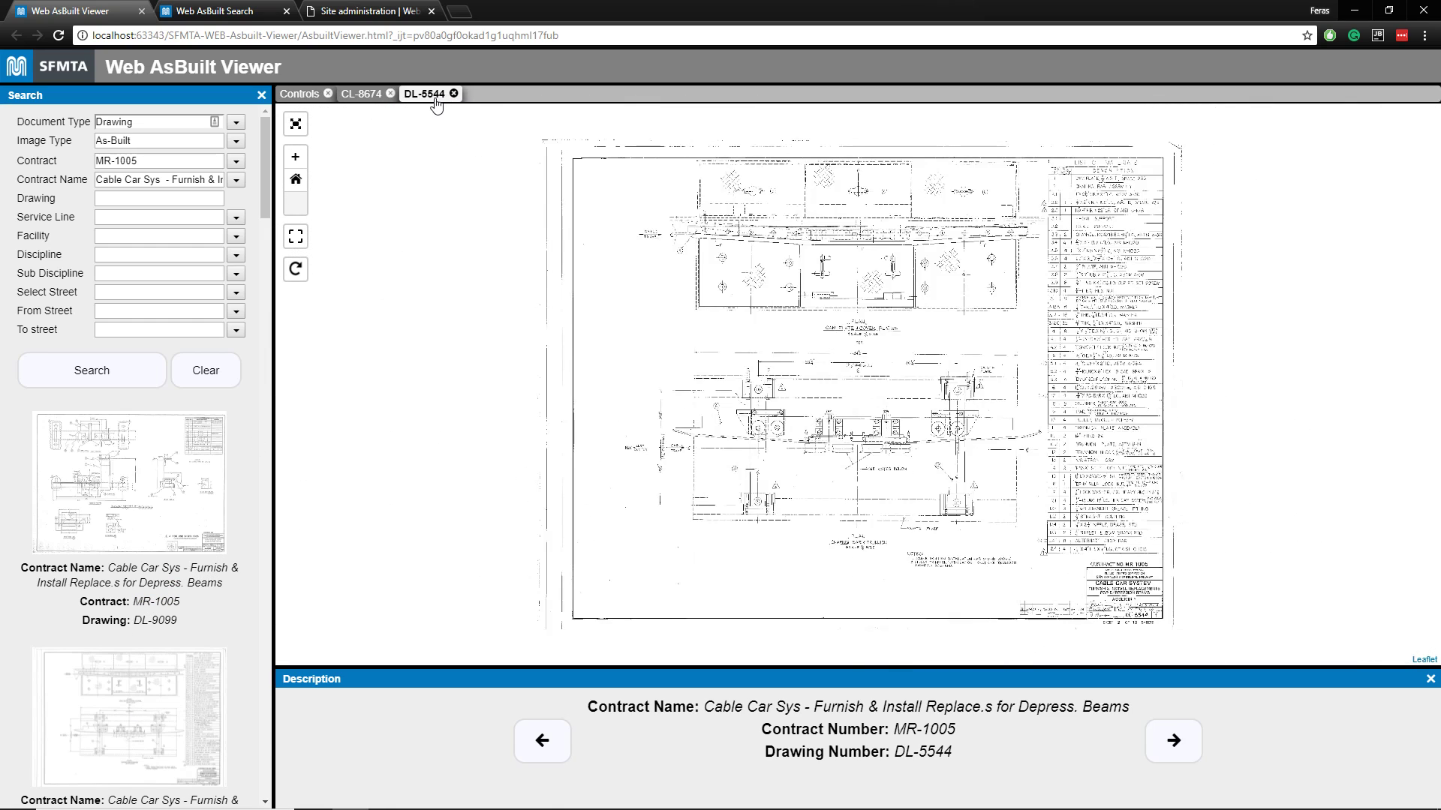
drag(522, 137, 544, 139)
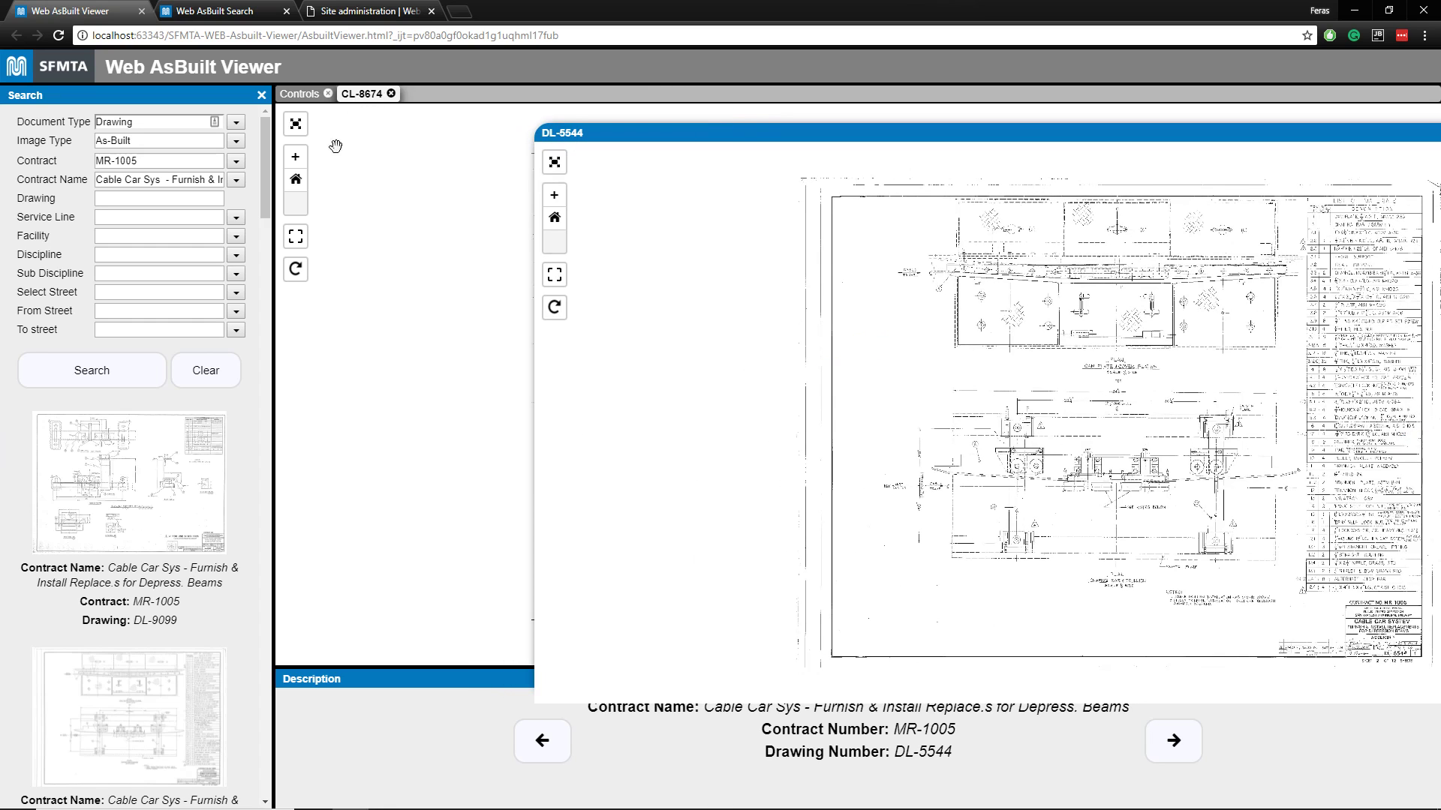
drag(370, 93, 67, 206)
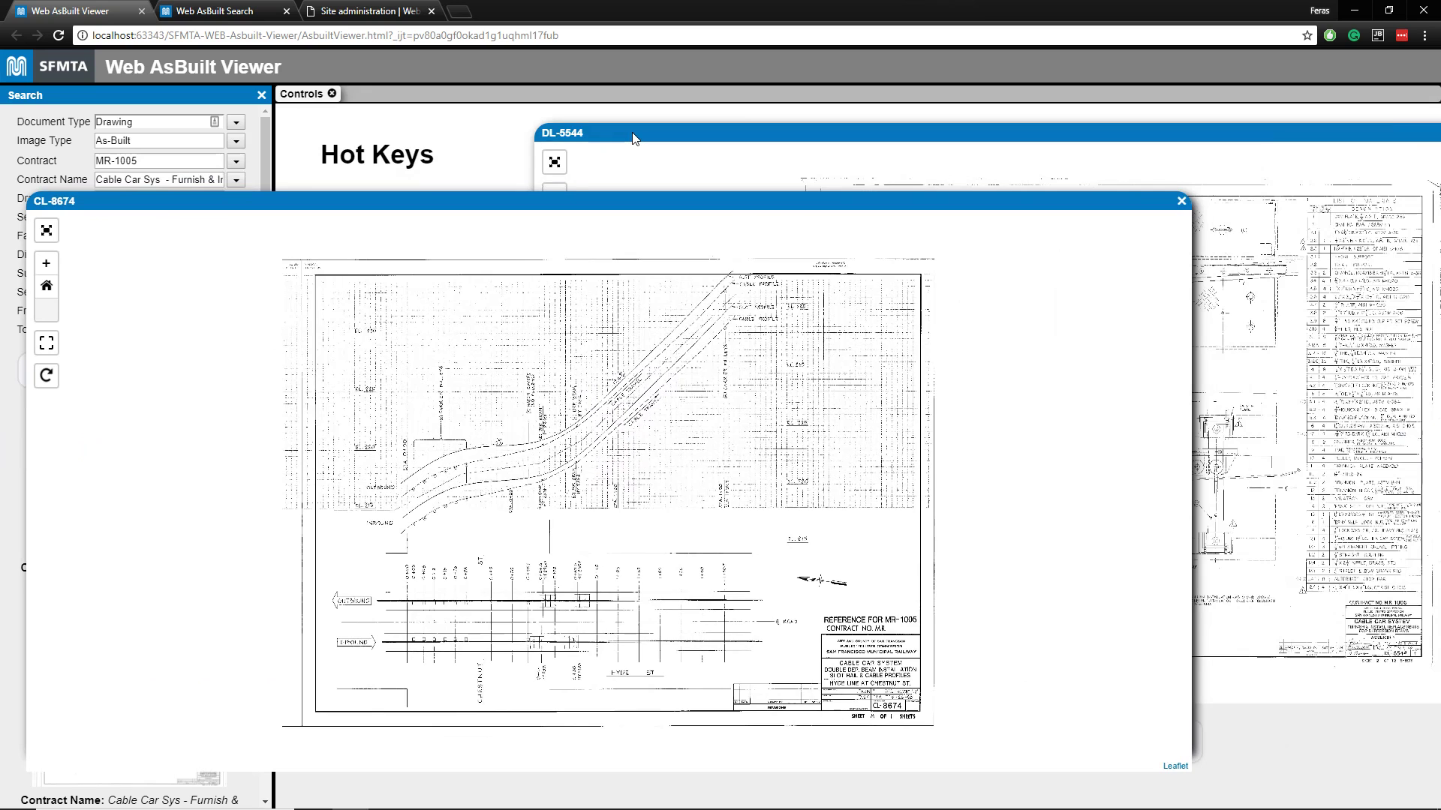
mouse_move(621, 144)
mouse_down()
mouse_move(713, 145)
mouse_move(498, 260)
mouse_move(628, 133)
mouse_move(610, 130)
mouse_up()
drag(425, 196, 463, 135)
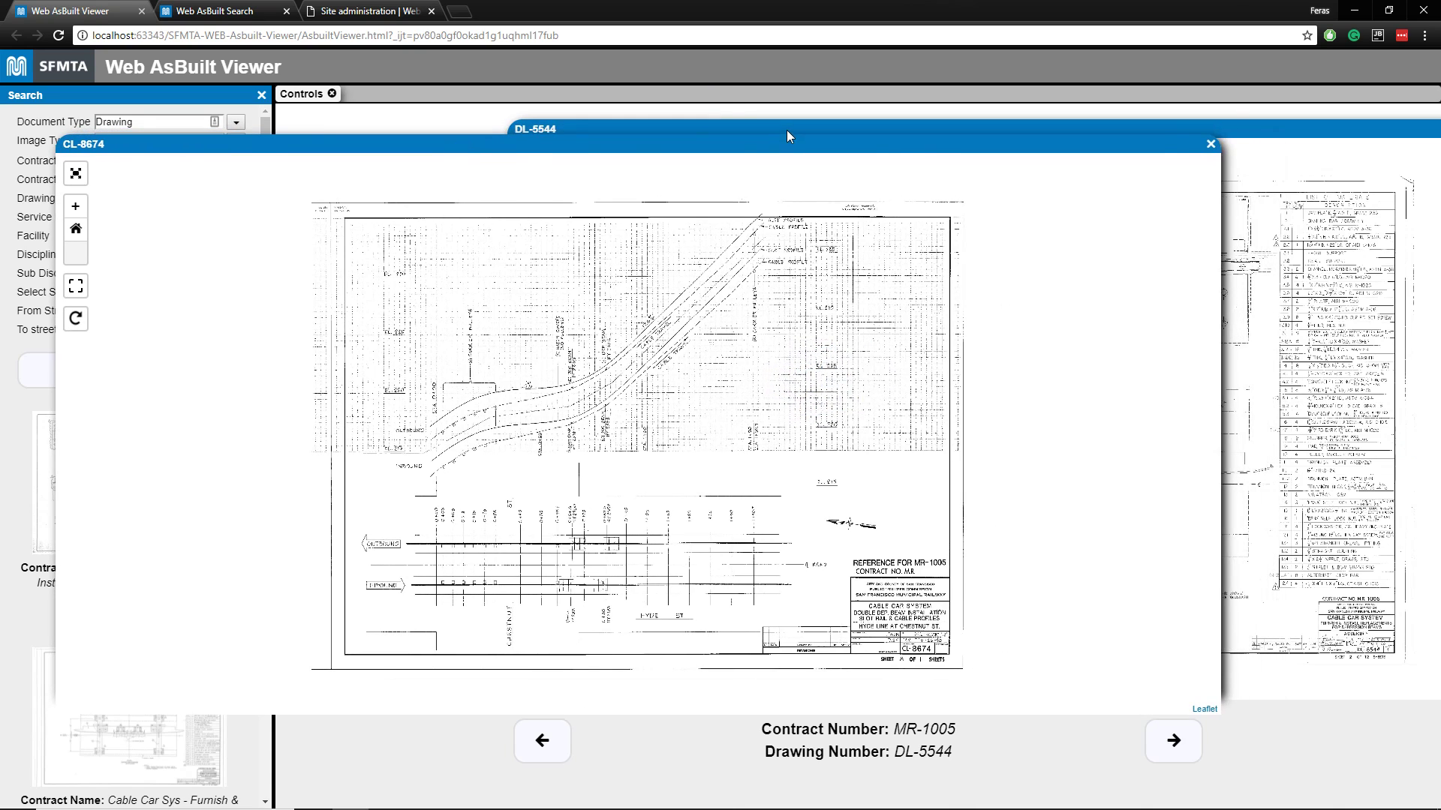
drag(786, 130, 662, 150)
Dock both drawings back as tabs and bring CL-8674 to the front
drag(355, 152, 863, 345)
drag(814, 153, 863, 379)
click(359, 95)
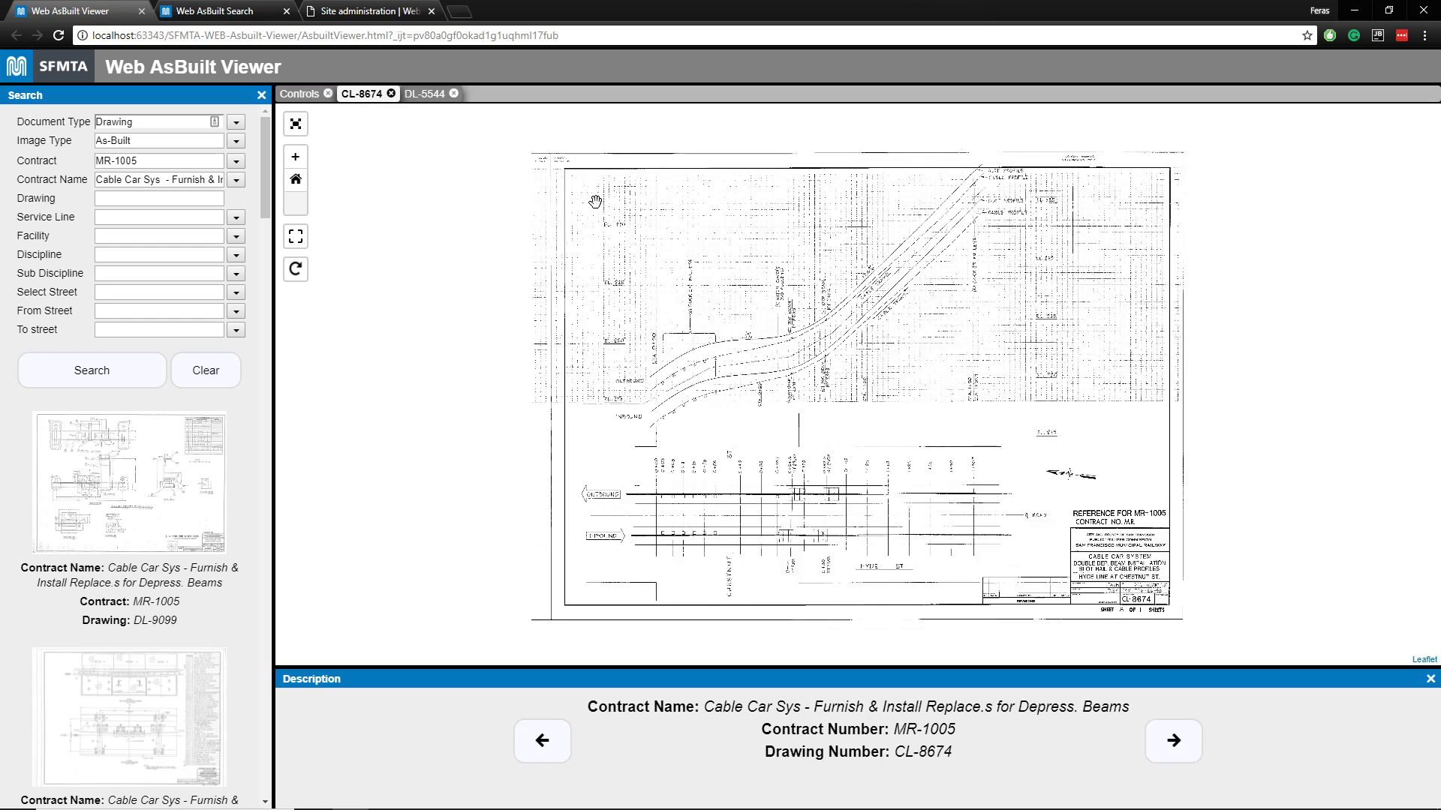
key(Right)
key(Right)
key(Right)
key(Right)
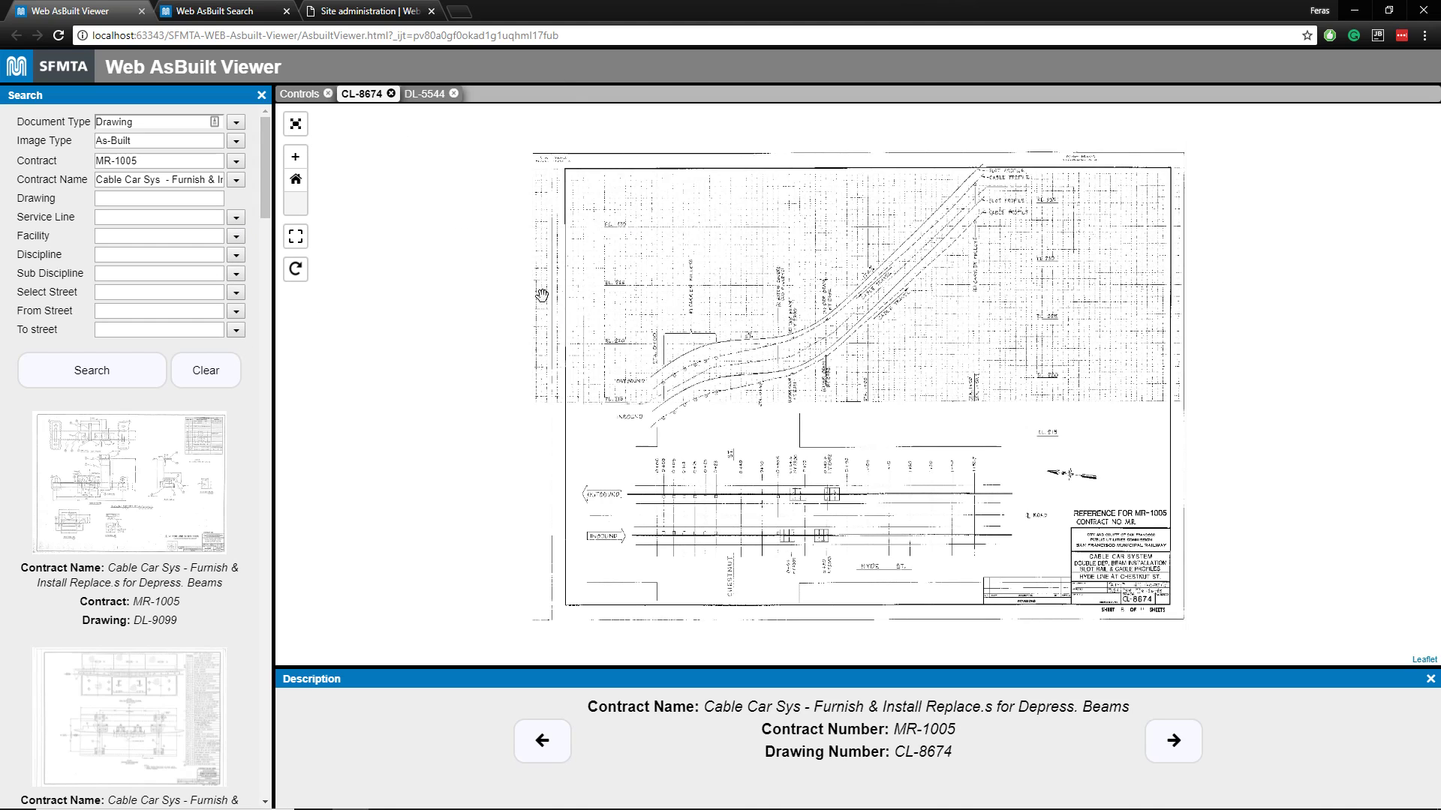
On the admin page, go to Main > Facilities and add and save facility TEST 1
click(357, 9)
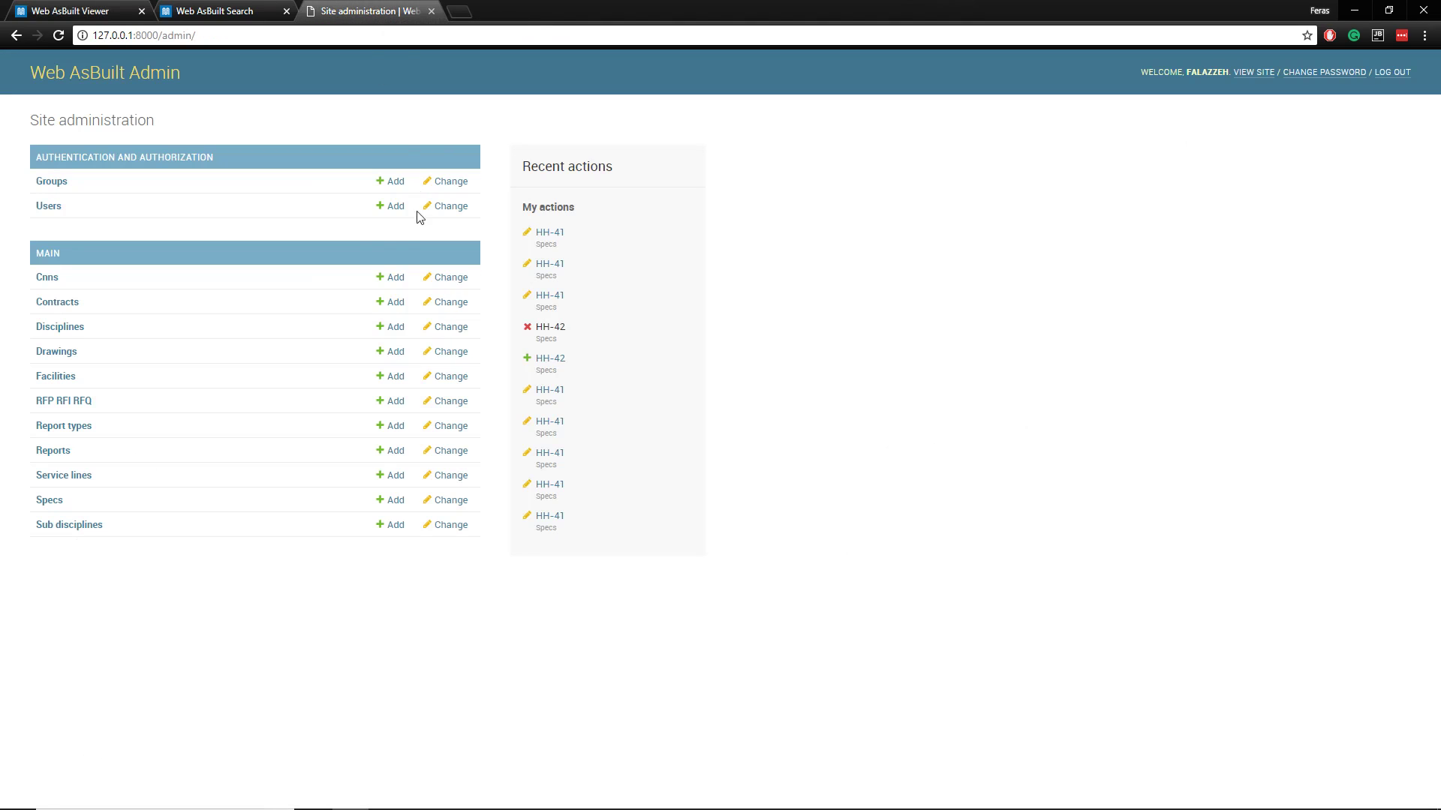
click(67, 256)
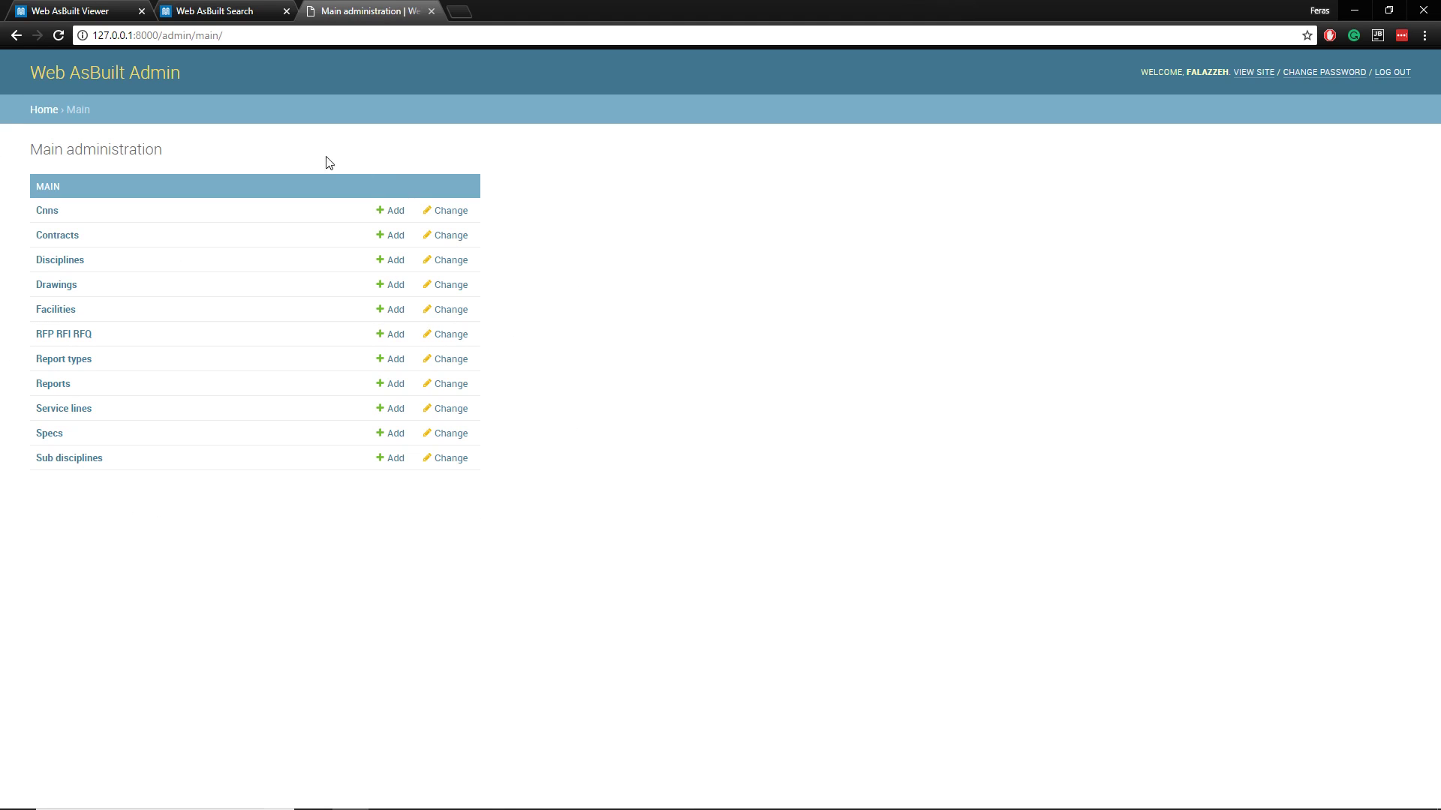
click(54, 315)
drag(36, 153, 194, 149)
click(1365, 151)
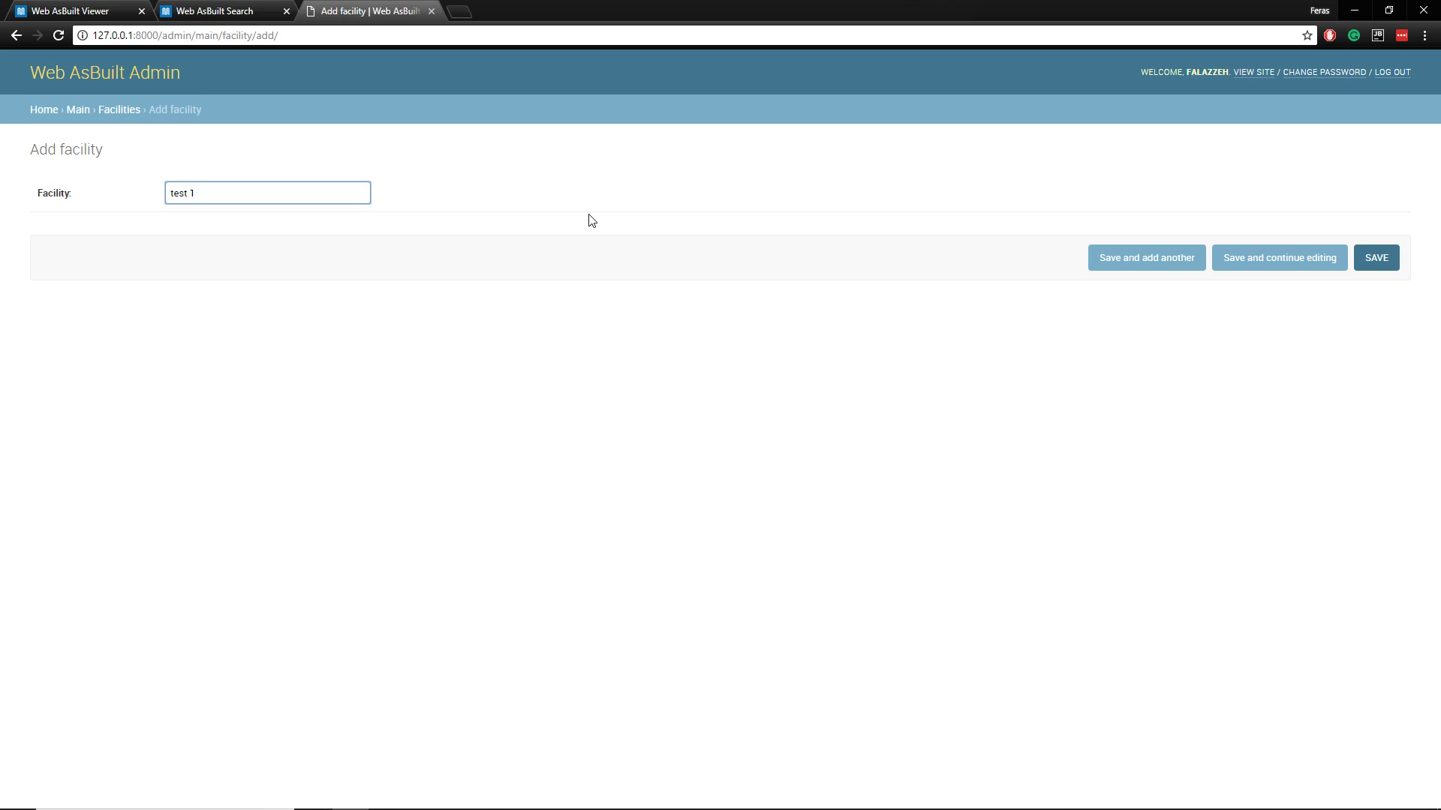
click(575, 245)
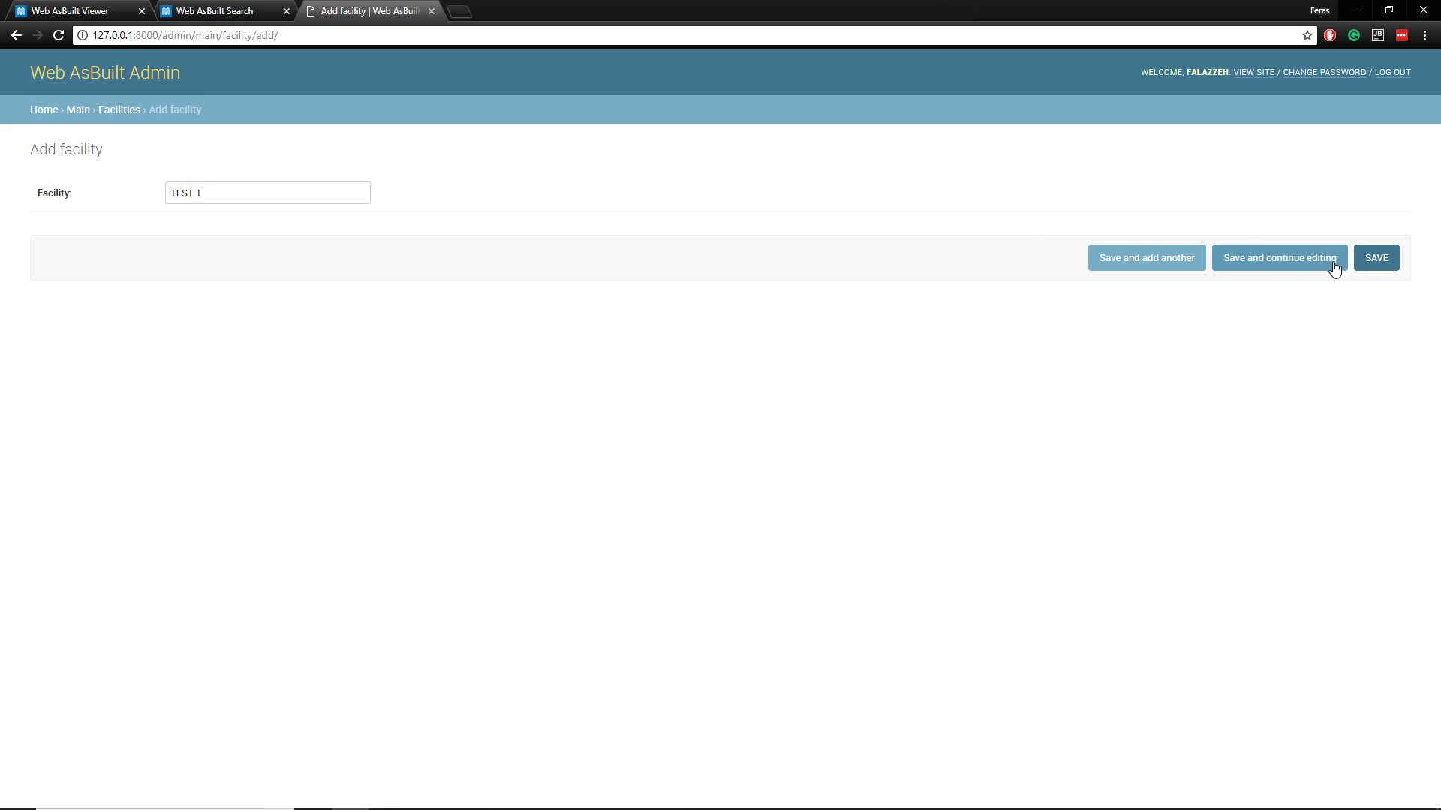
click(1365, 268)
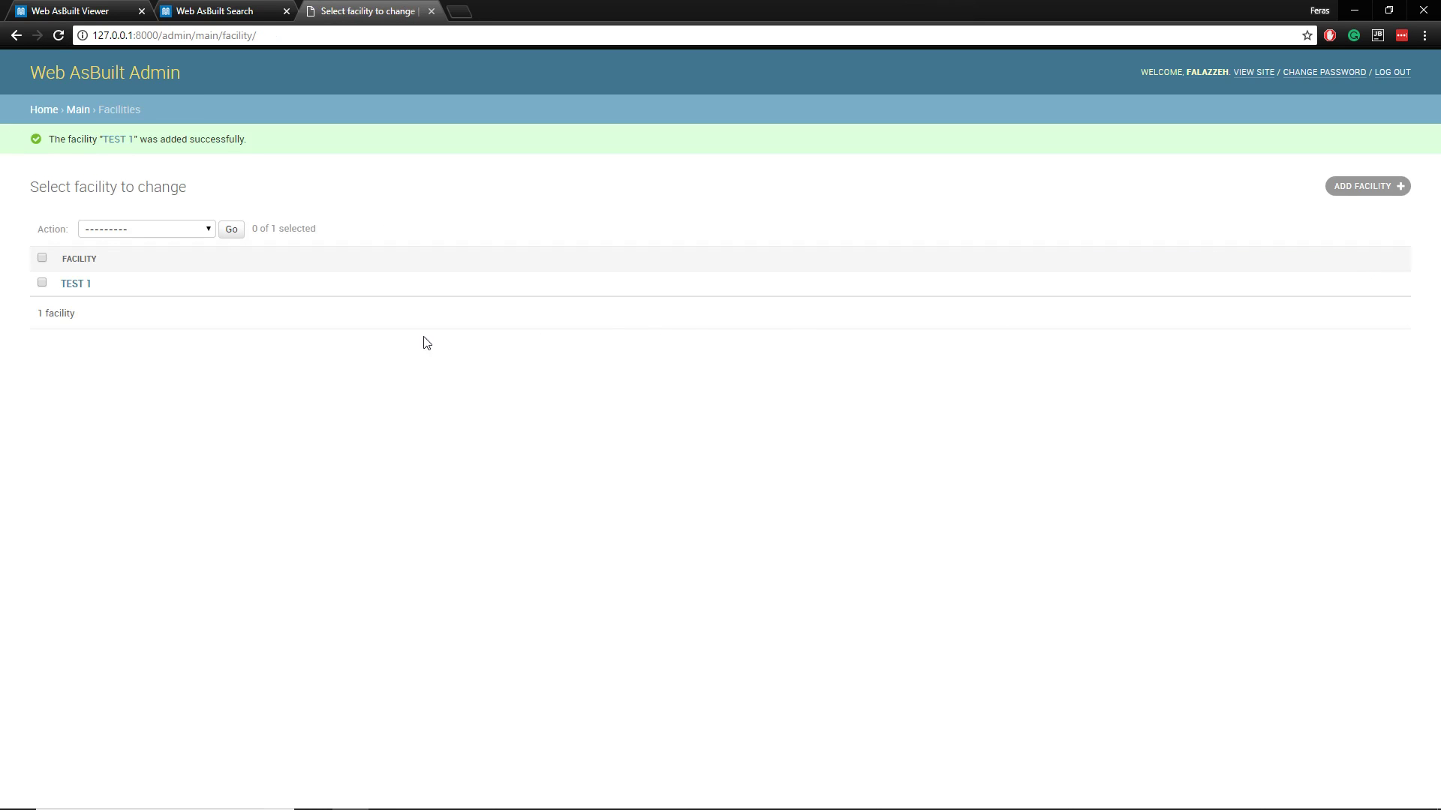
Reload the viewer, confirm TEST 1 in the Facility list, and dismiss the mail notification
click(112, 10)
click(58, 35)
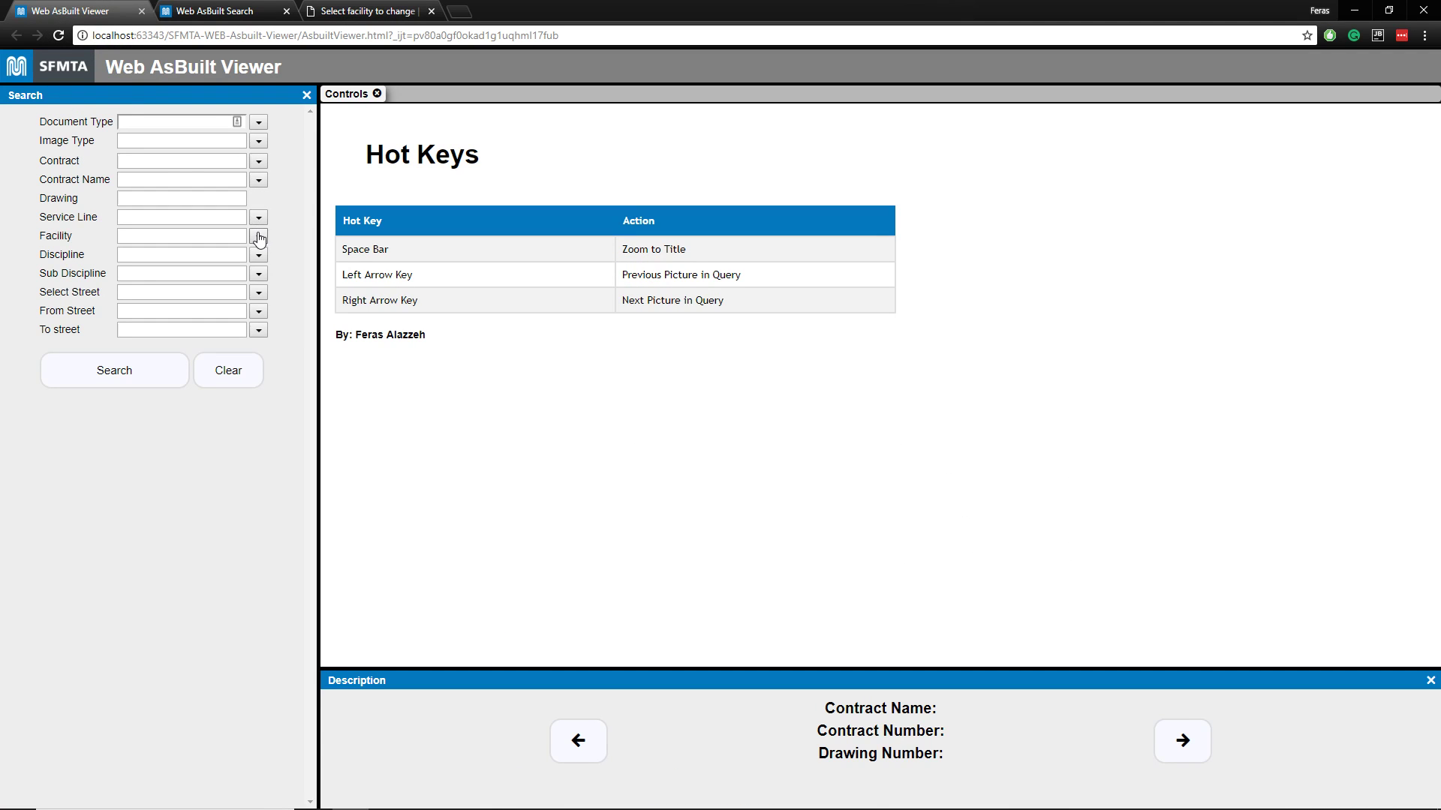
click(258, 237)
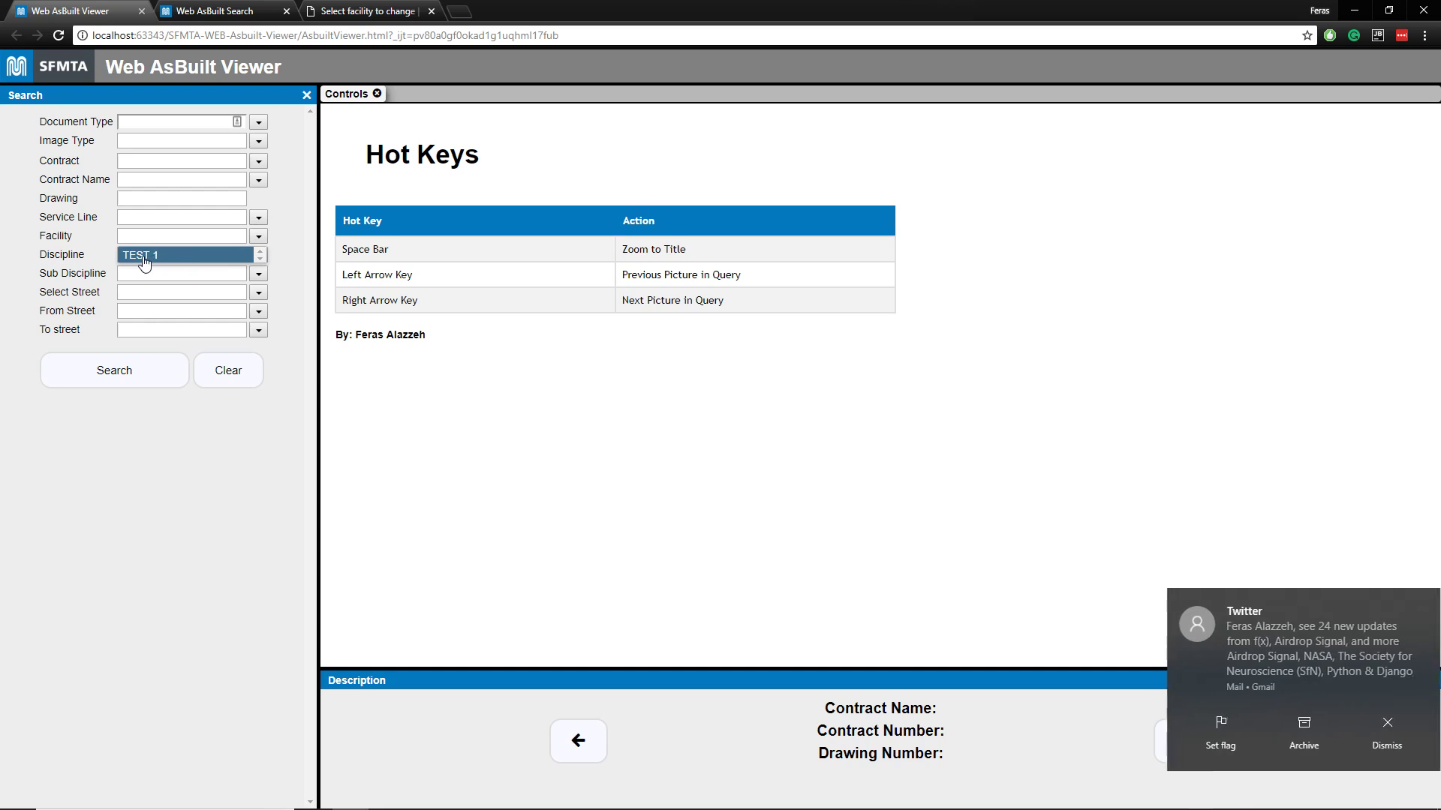
click(903, 402)
click(1415, 603)
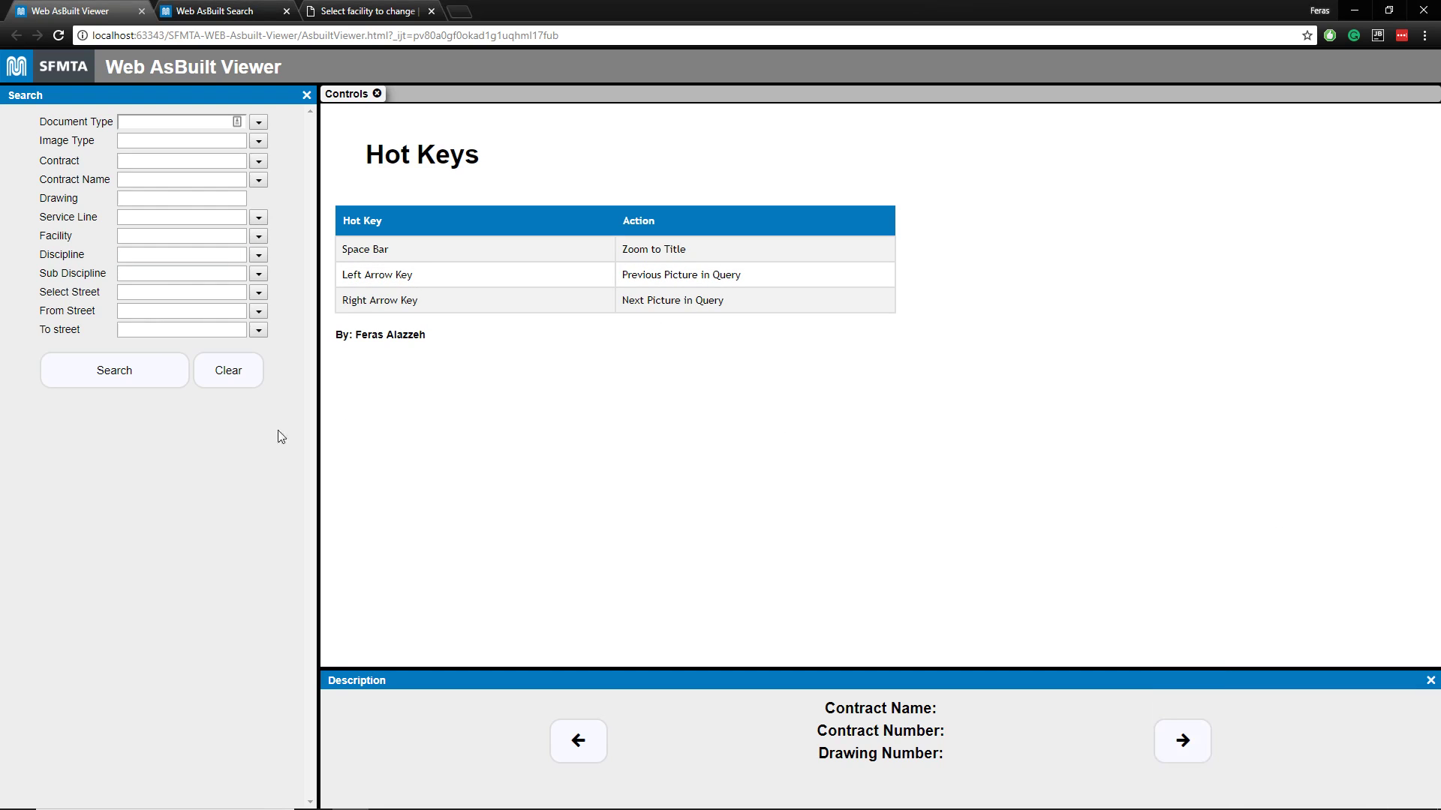
click(258, 256)
click(258, 237)
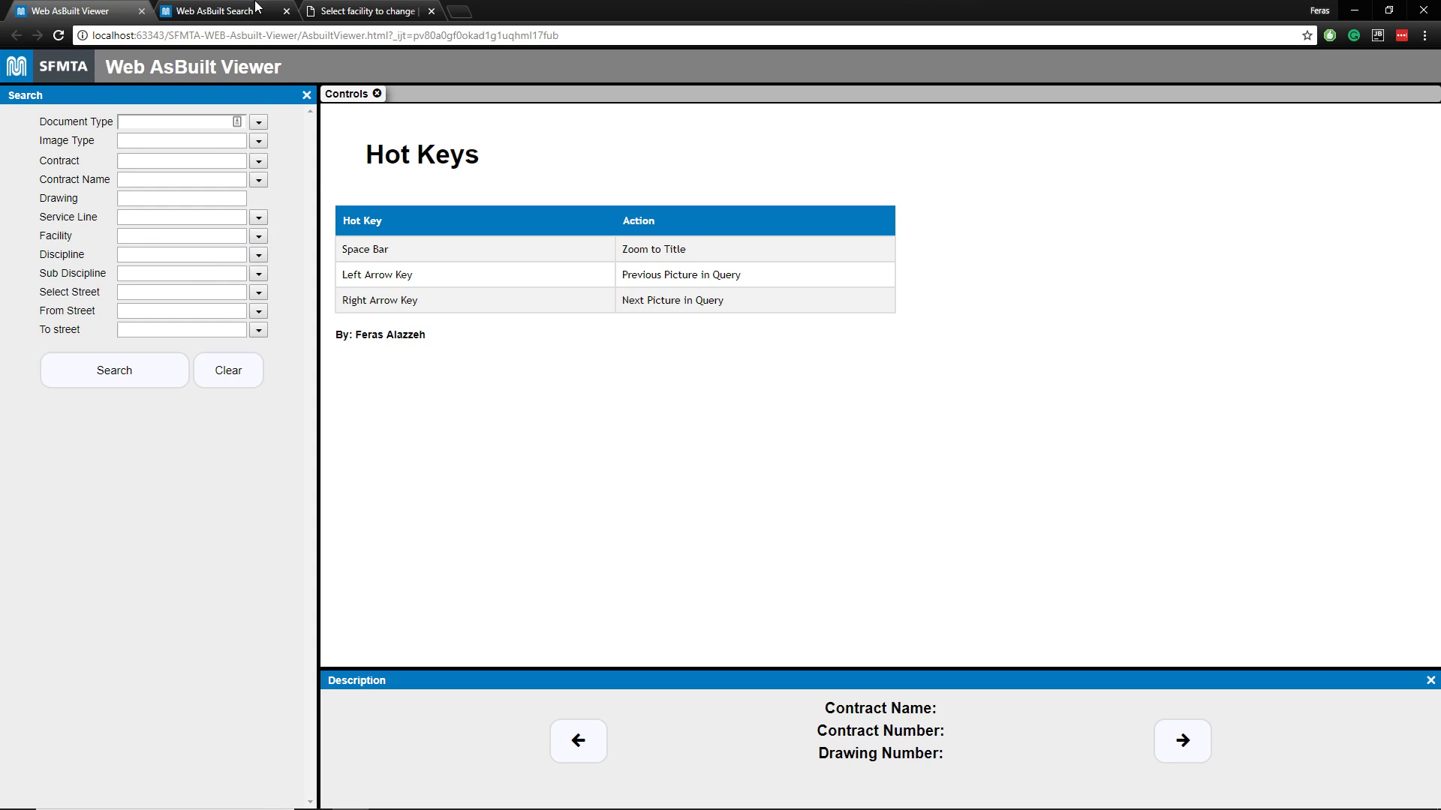
Delete the TEST 1 facility with 'Delete selected Facilities', confirm it, and return to Main
click(356, 9)
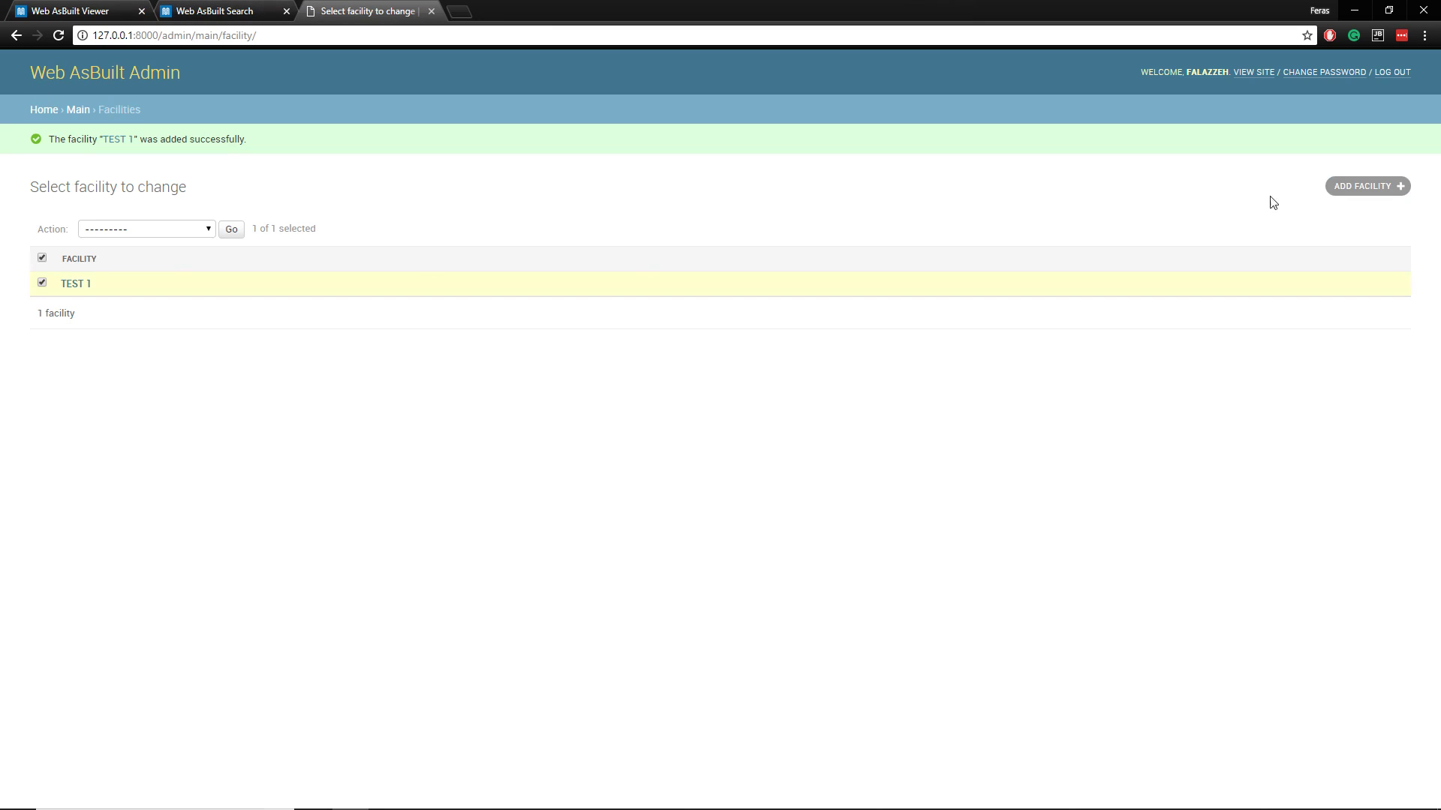
click(135, 229)
click(156, 255)
click(232, 234)
click(87, 312)
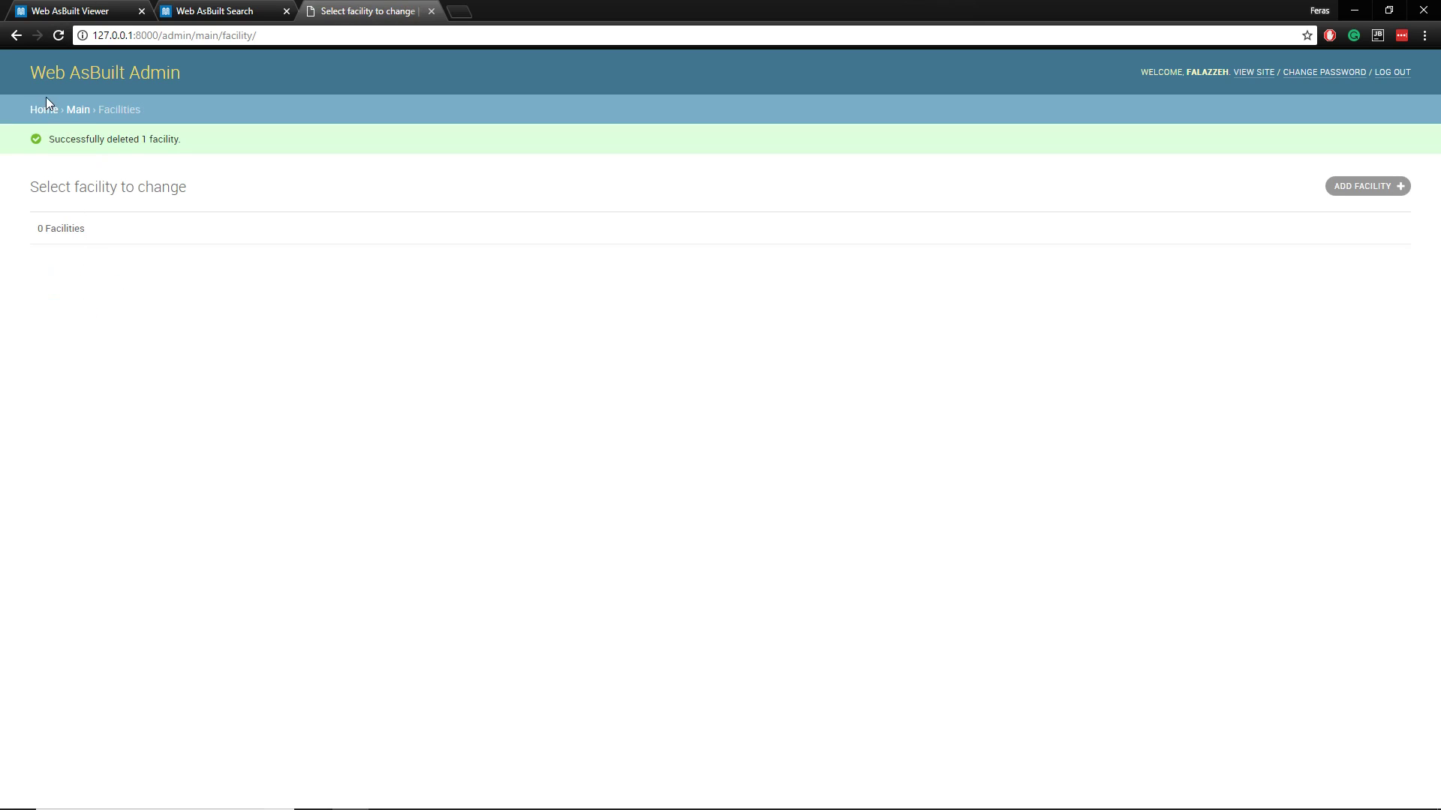
click(81, 110)
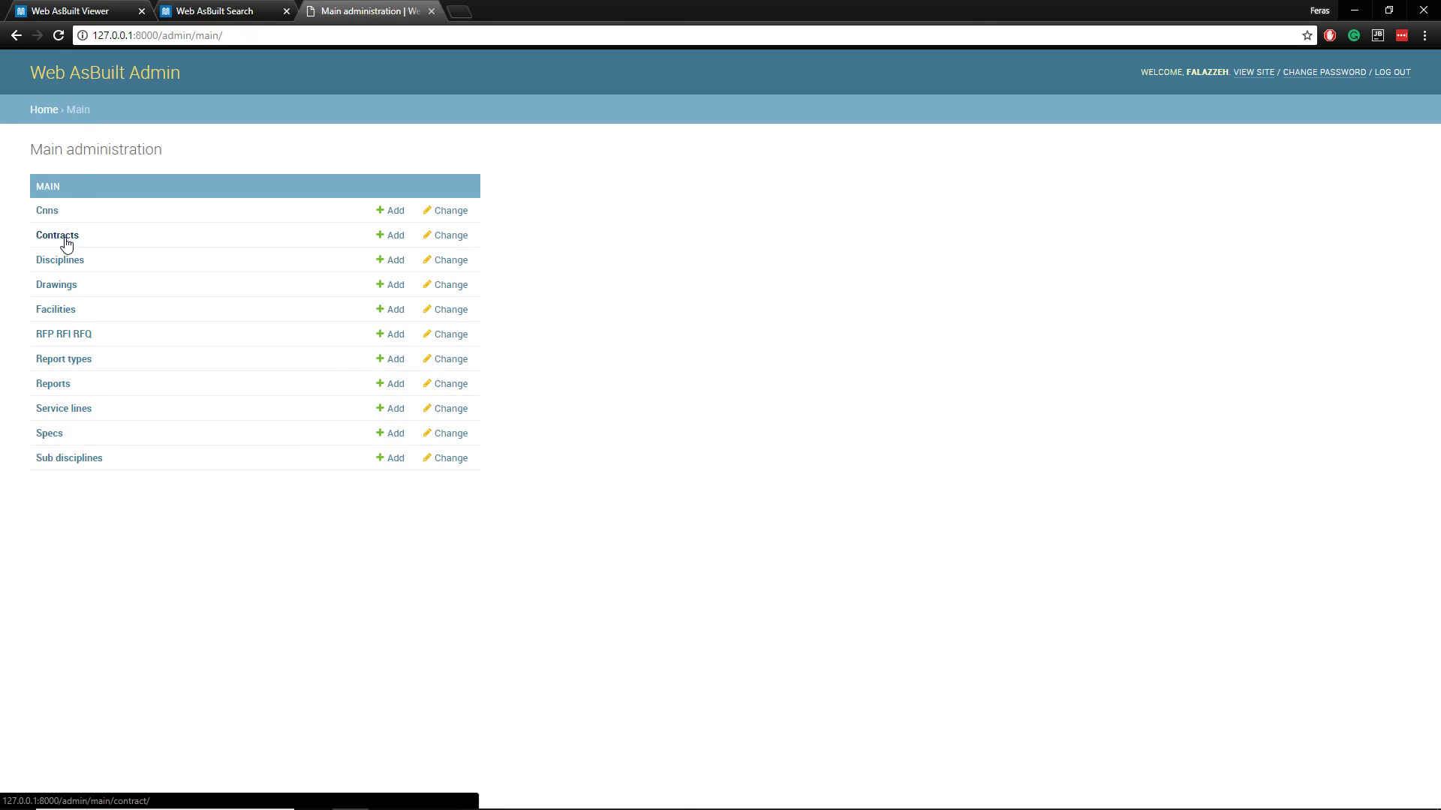
Start a new drawing and inspect the contract list and add-contract popup without saving anything
click(388, 287)
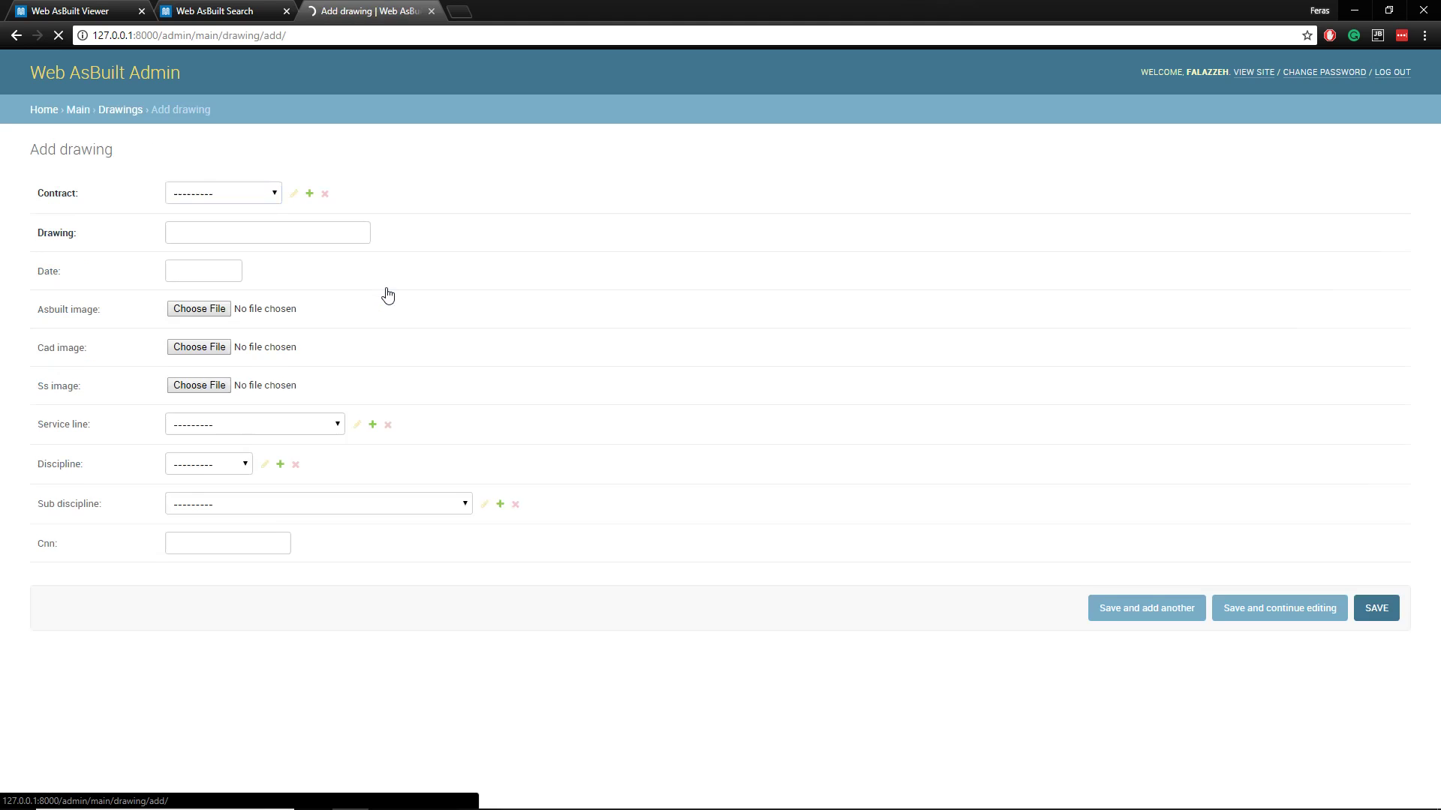
click(213, 192)
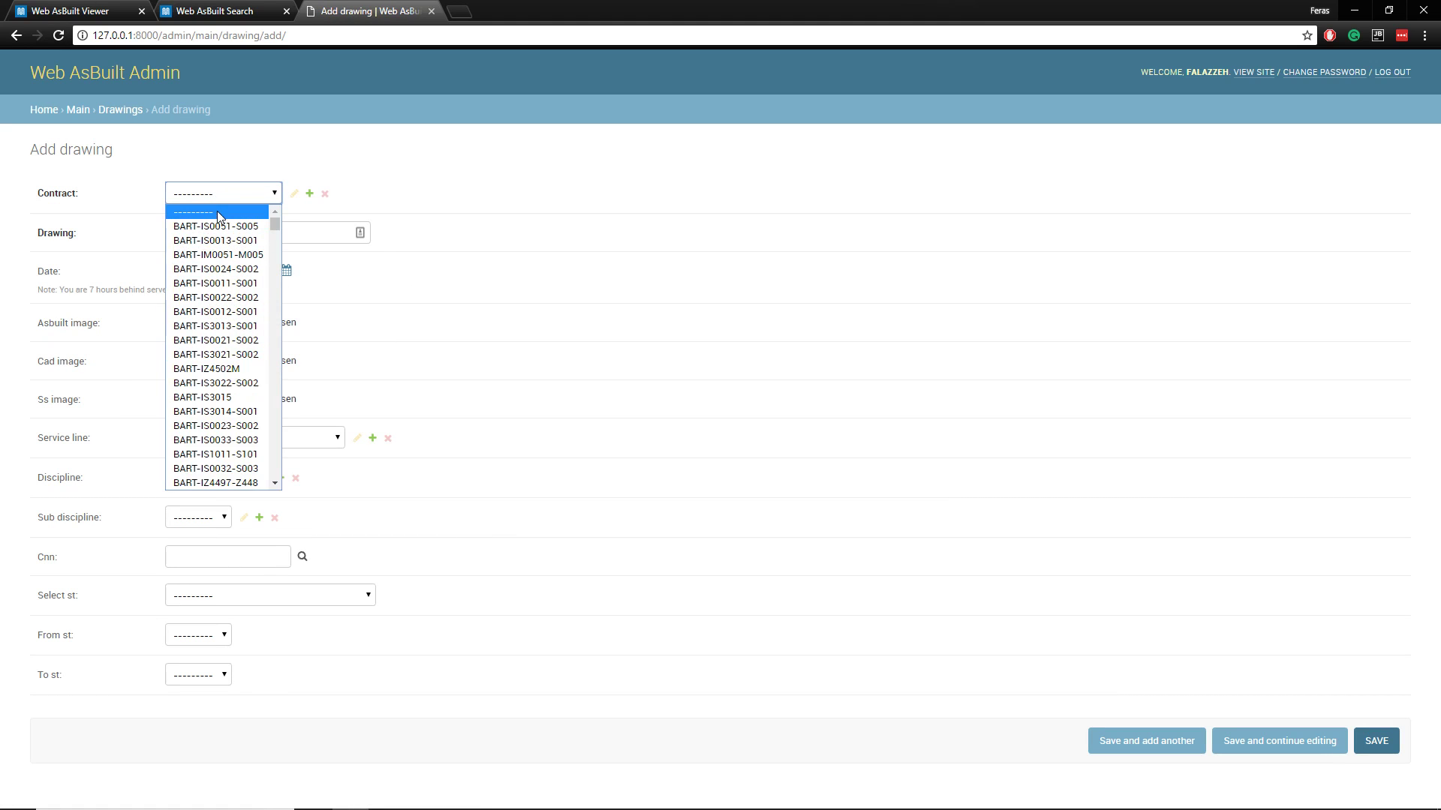
click(215, 195)
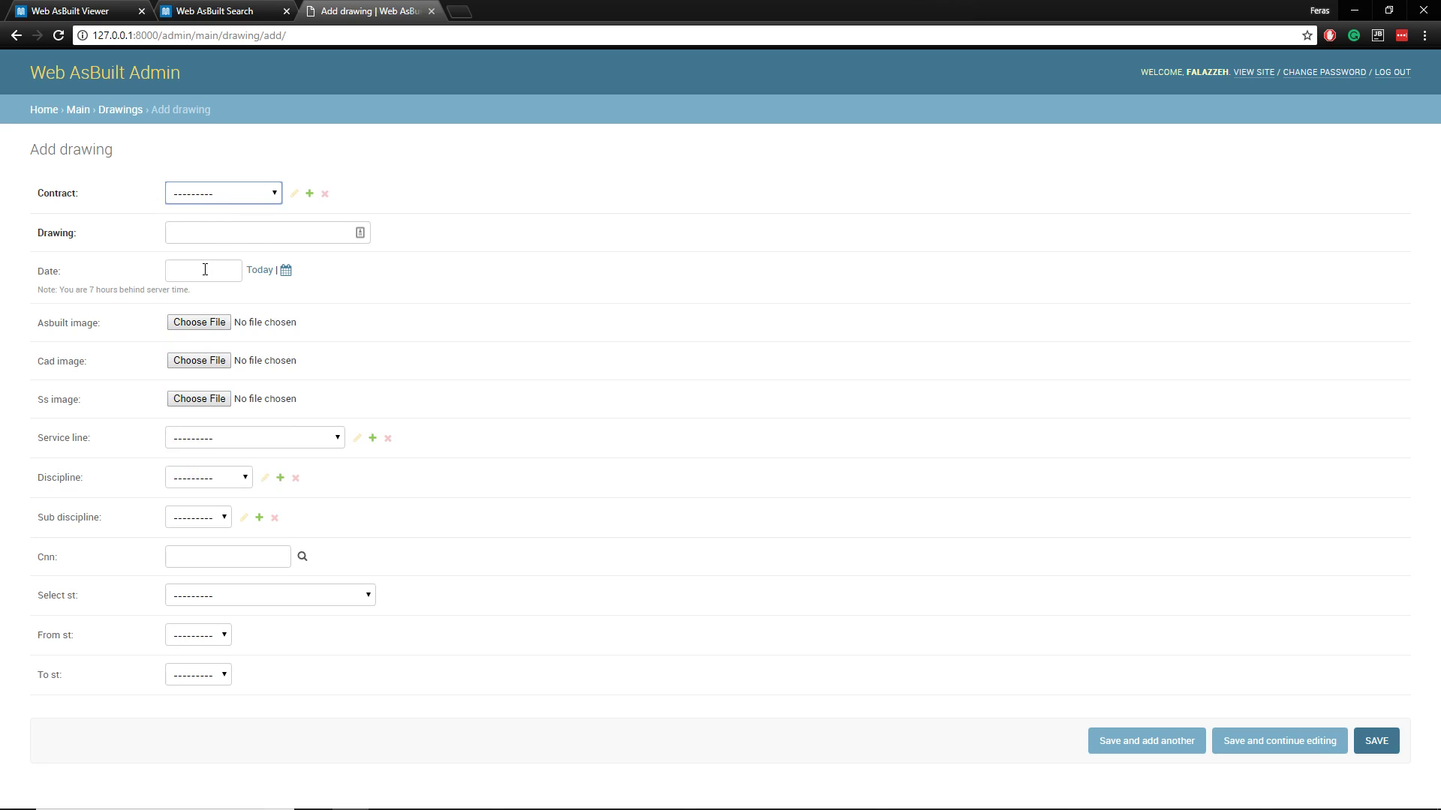
click(309, 193)
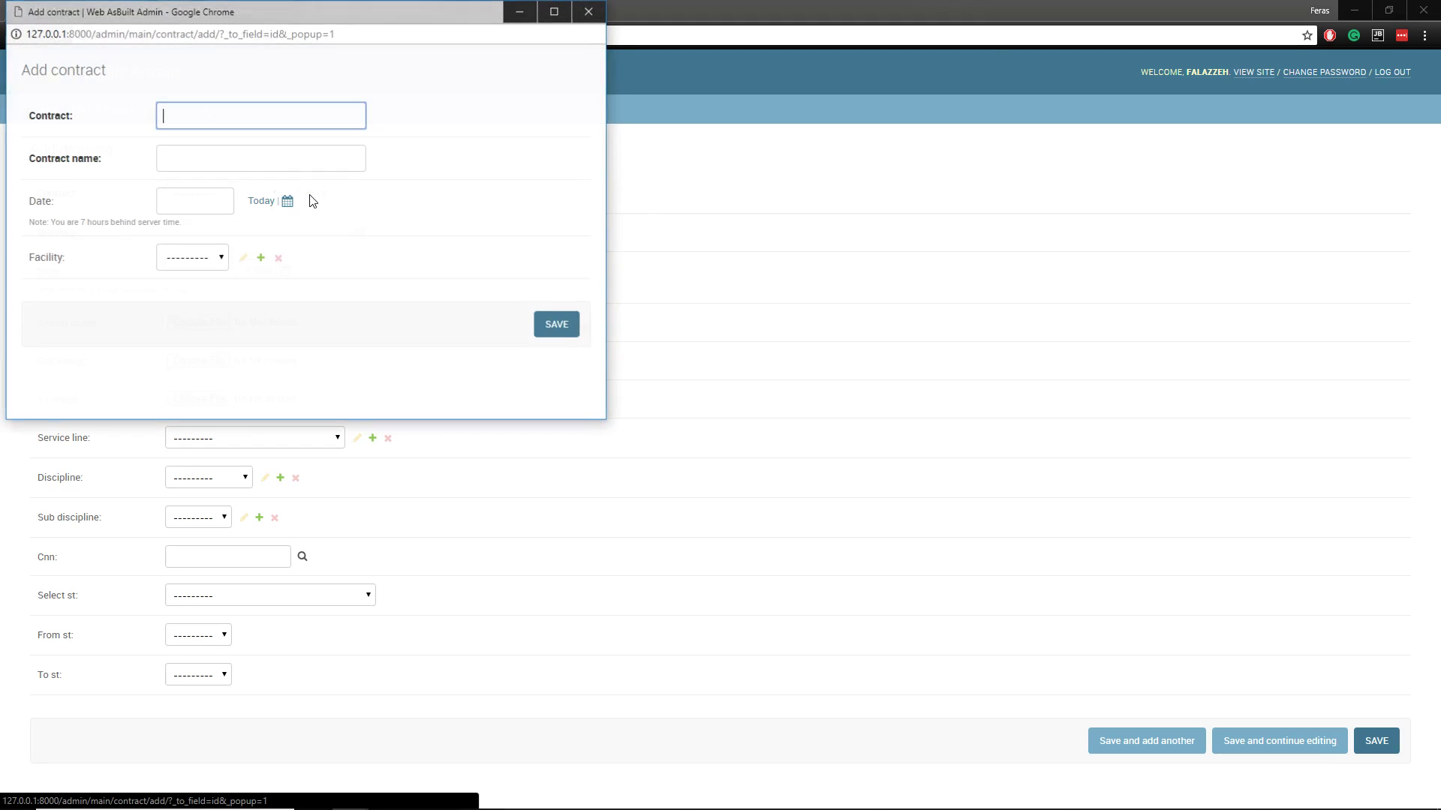
click(190, 259)
click(189, 262)
click(589, 12)
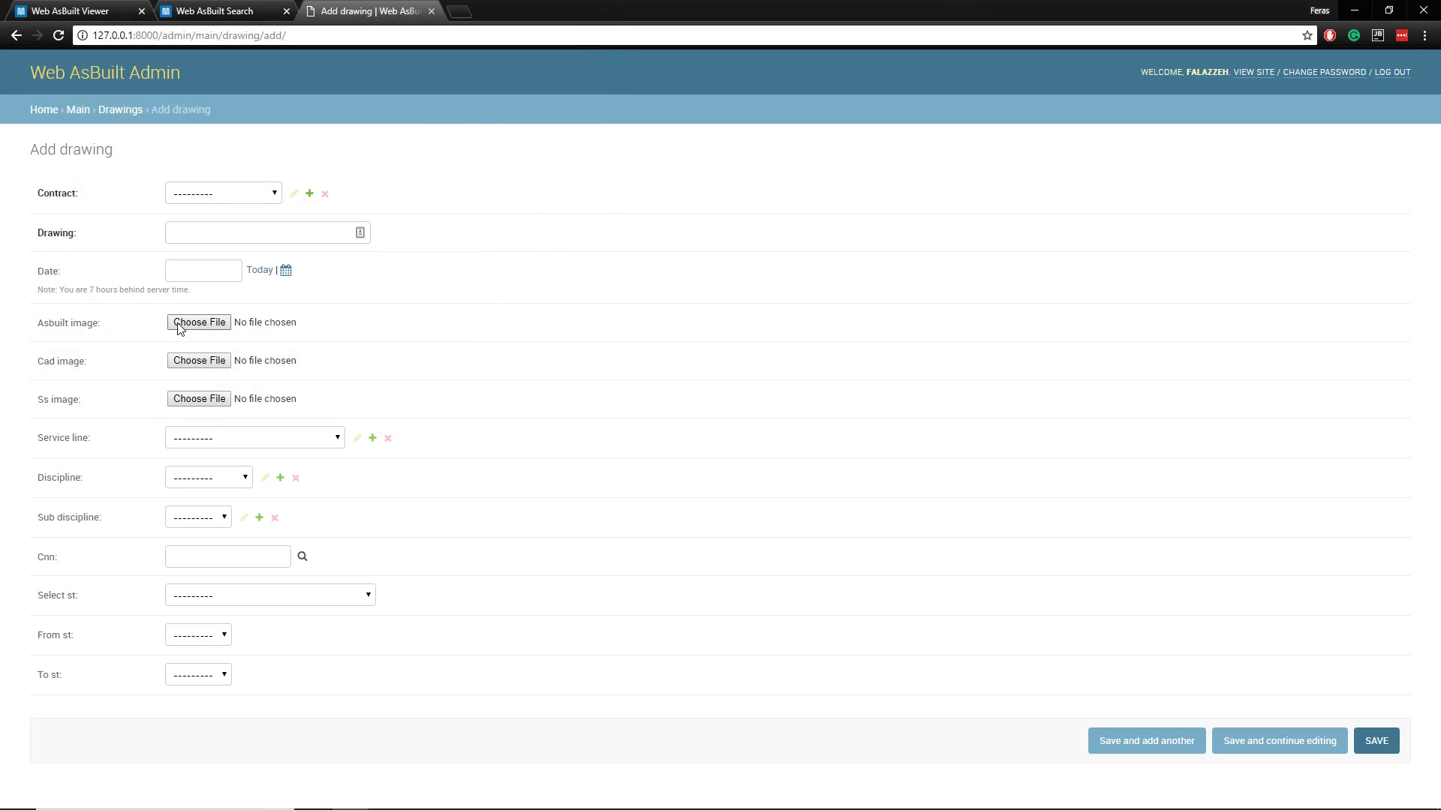
Cancel the image file picker, then try ELECTRICAL as discipline and reset it to blank
click(191, 328)
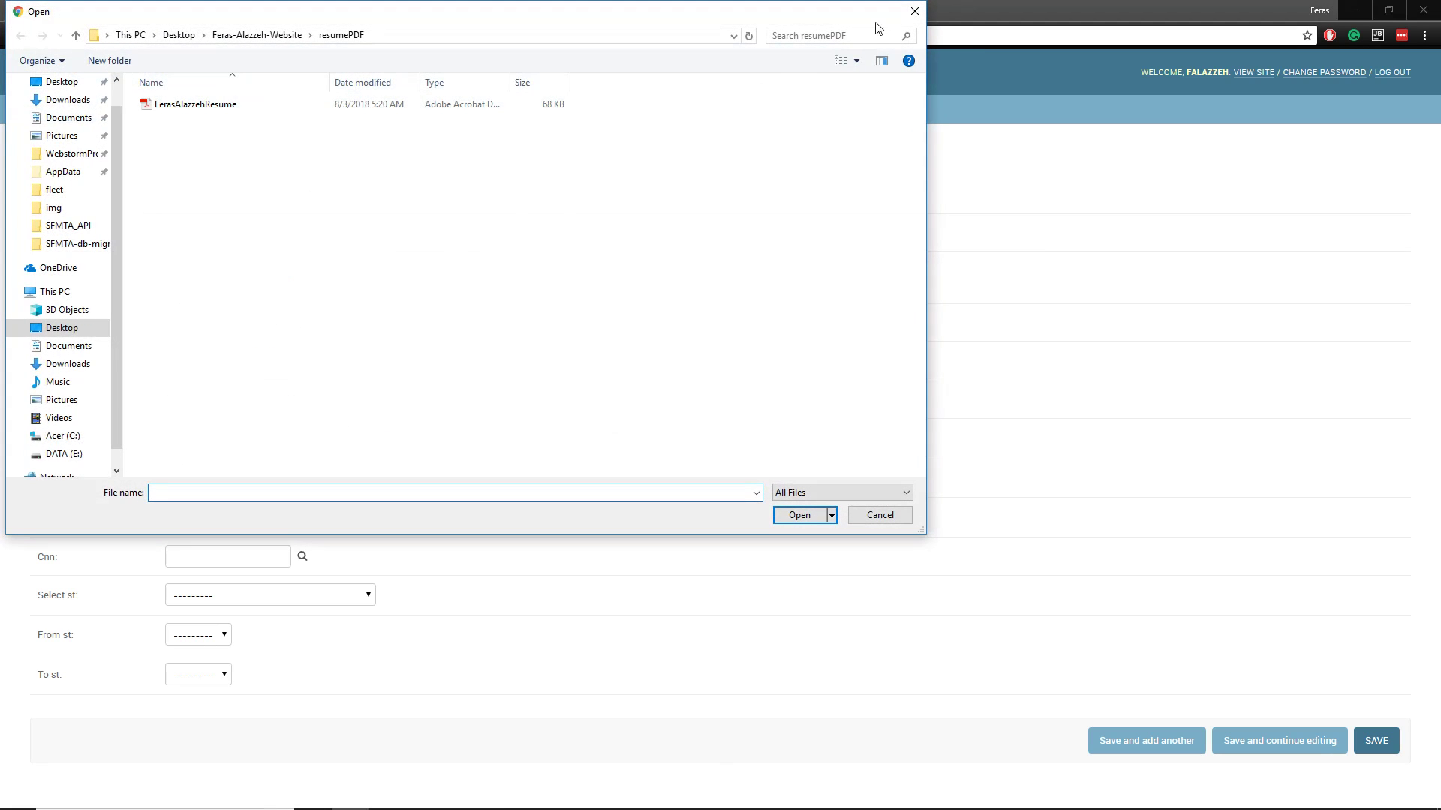
click(911, 14)
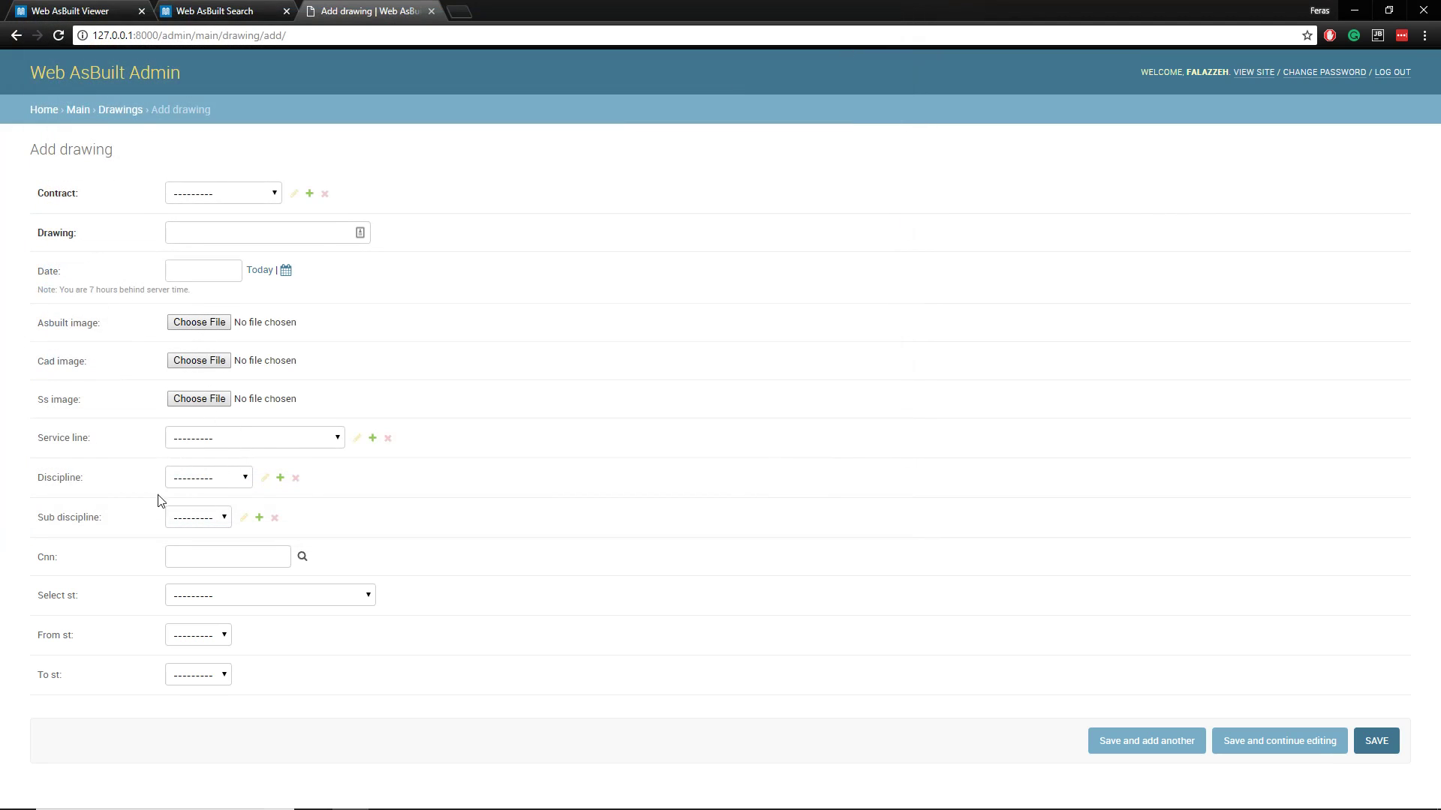
click(182, 526)
click(216, 478)
click(193, 528)
click(194, 528)
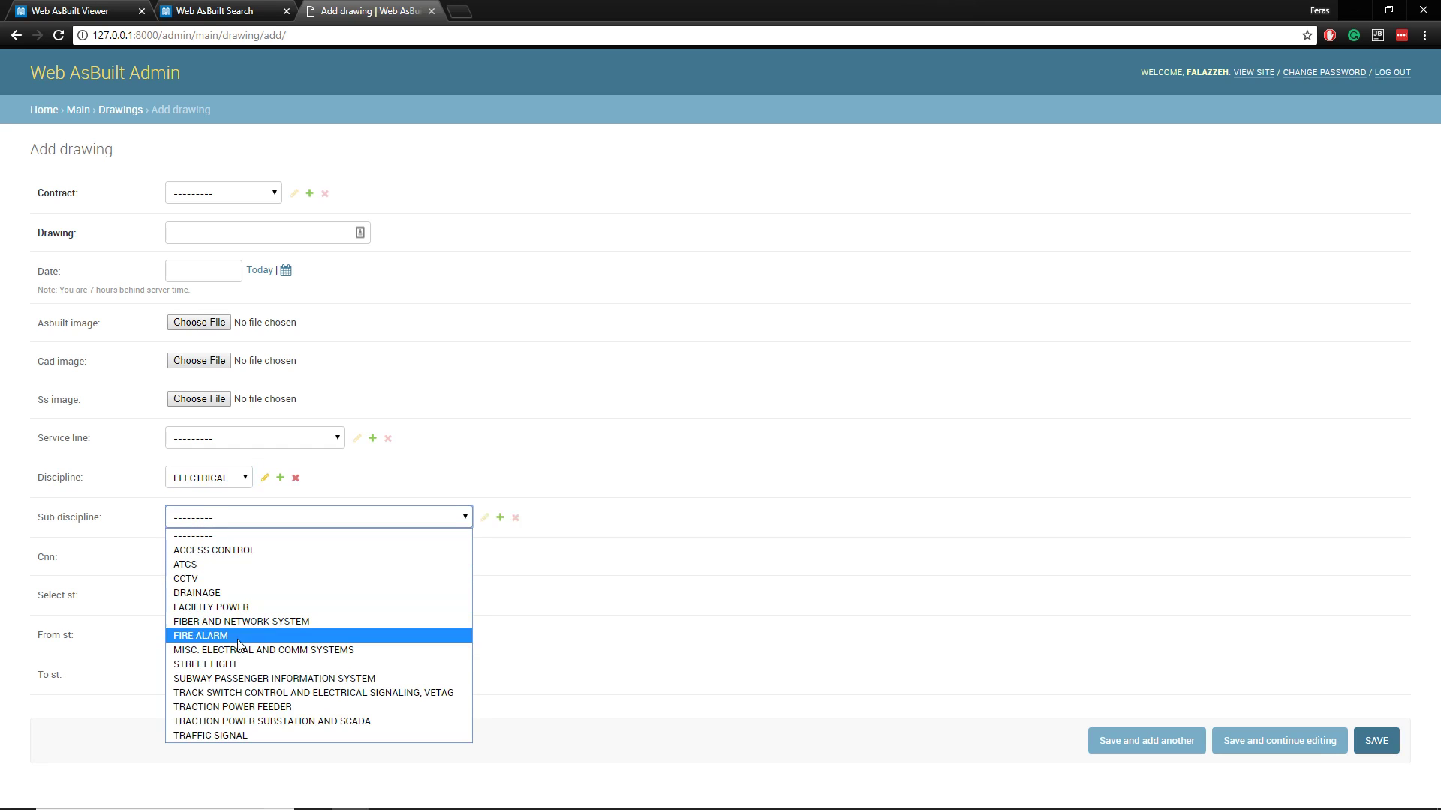
click(218, 519)
click(210, 478)
click(210, 499)
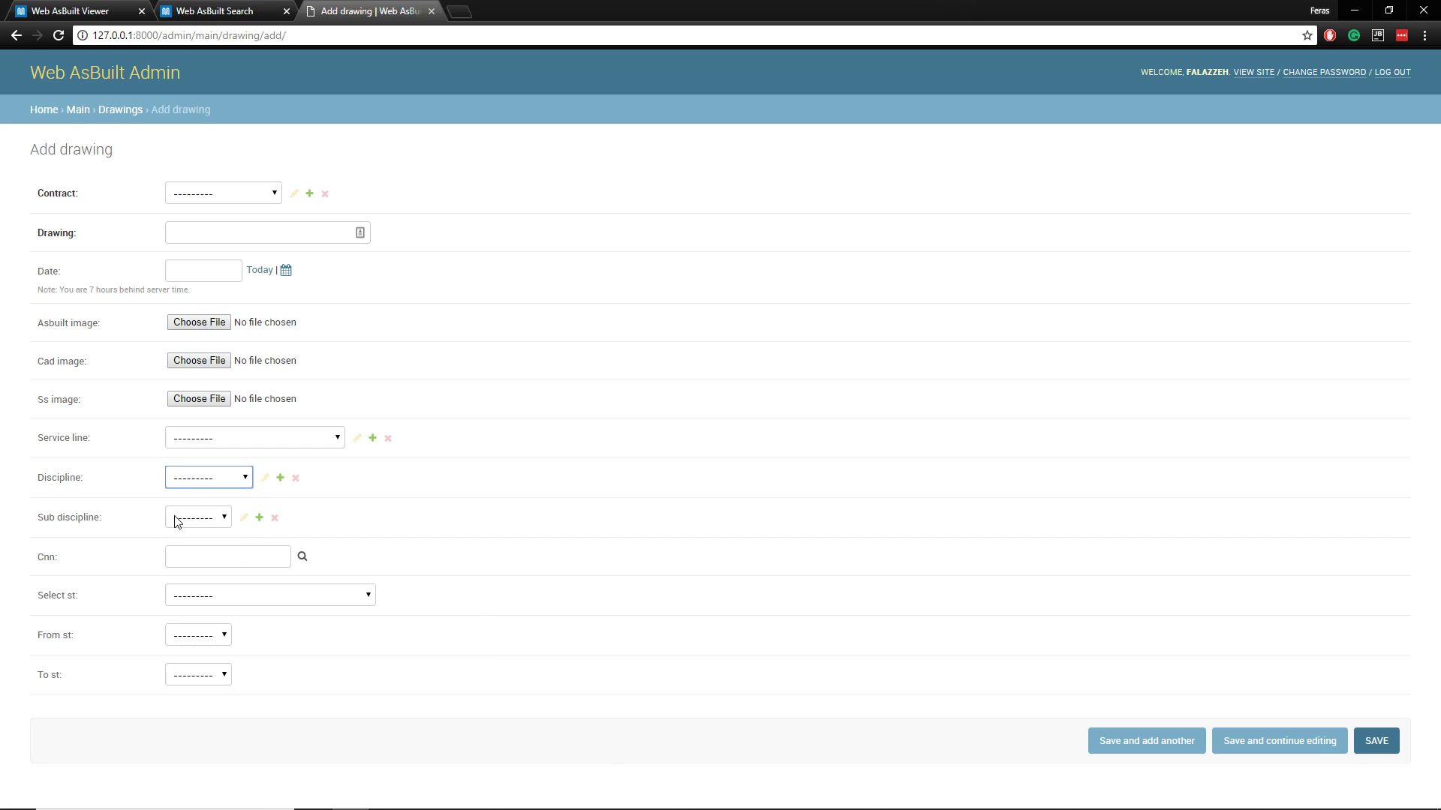
Check the street name list unchanged, return to Main, and open the service lines list
click(238, 596)
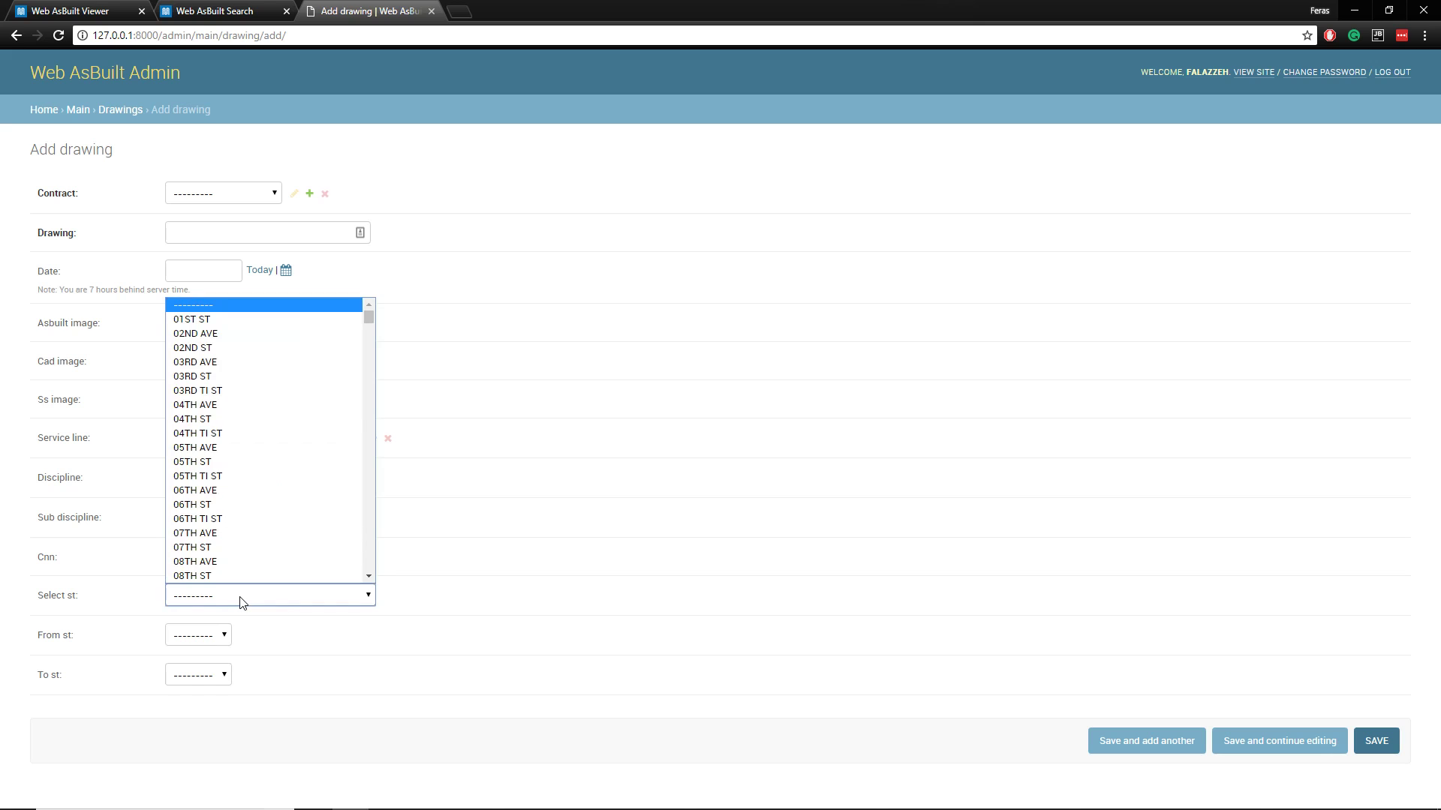
click(235, 608)
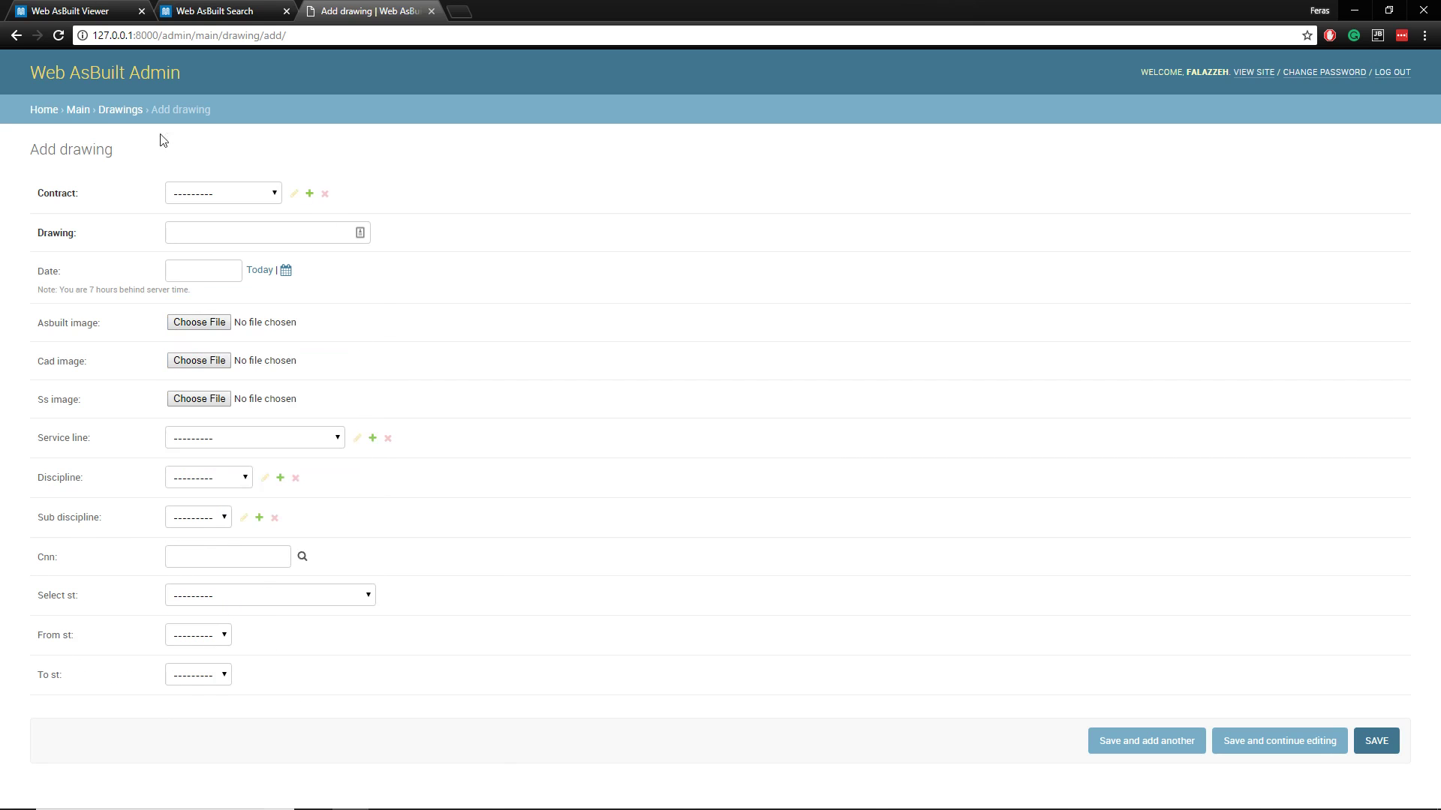
click(71, 110)
click(80, 409)
Review the 250-contract list from Main, then switch back to the Web AsBuilt Viewer page
click(78, 112)
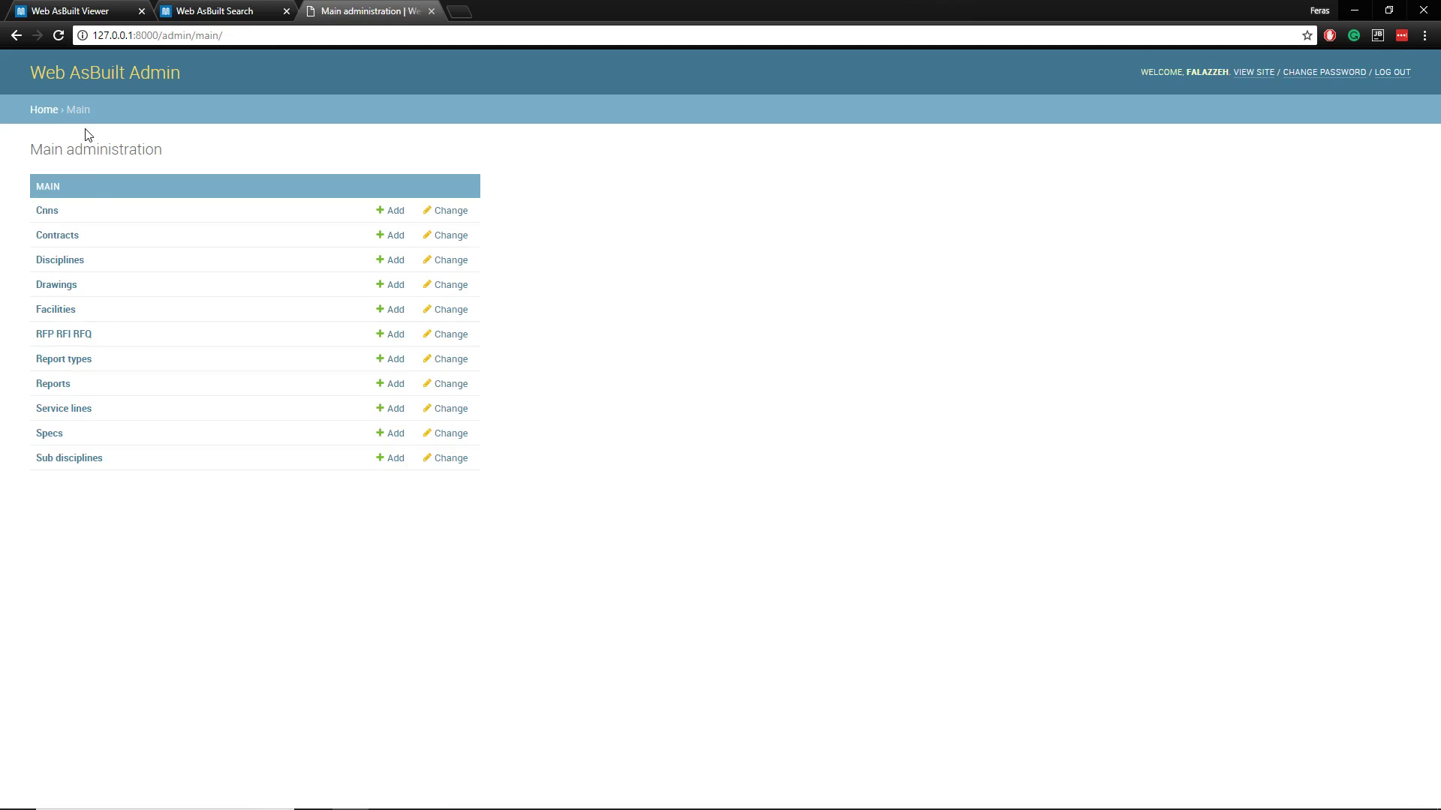
click(66, 237)
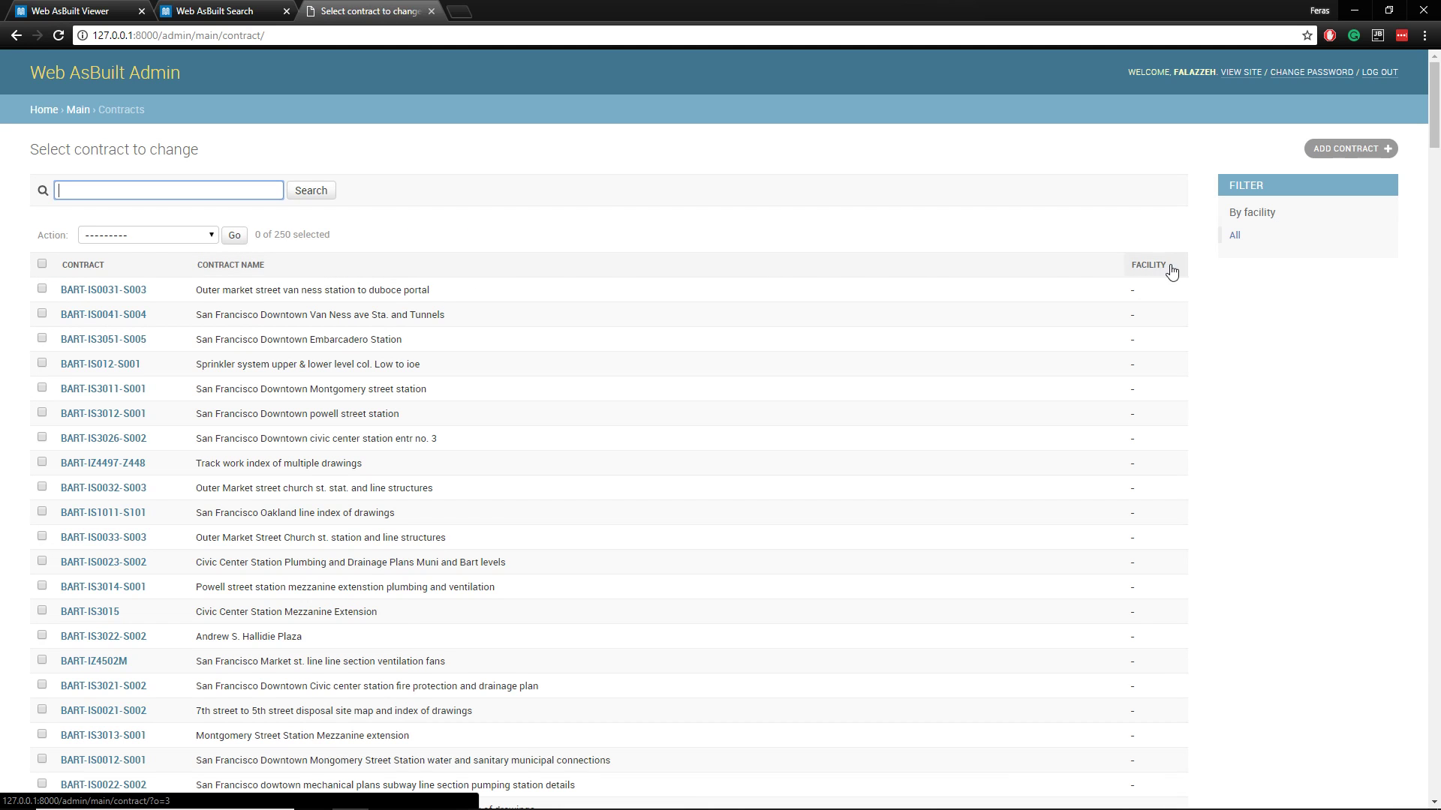
click(79, 111)
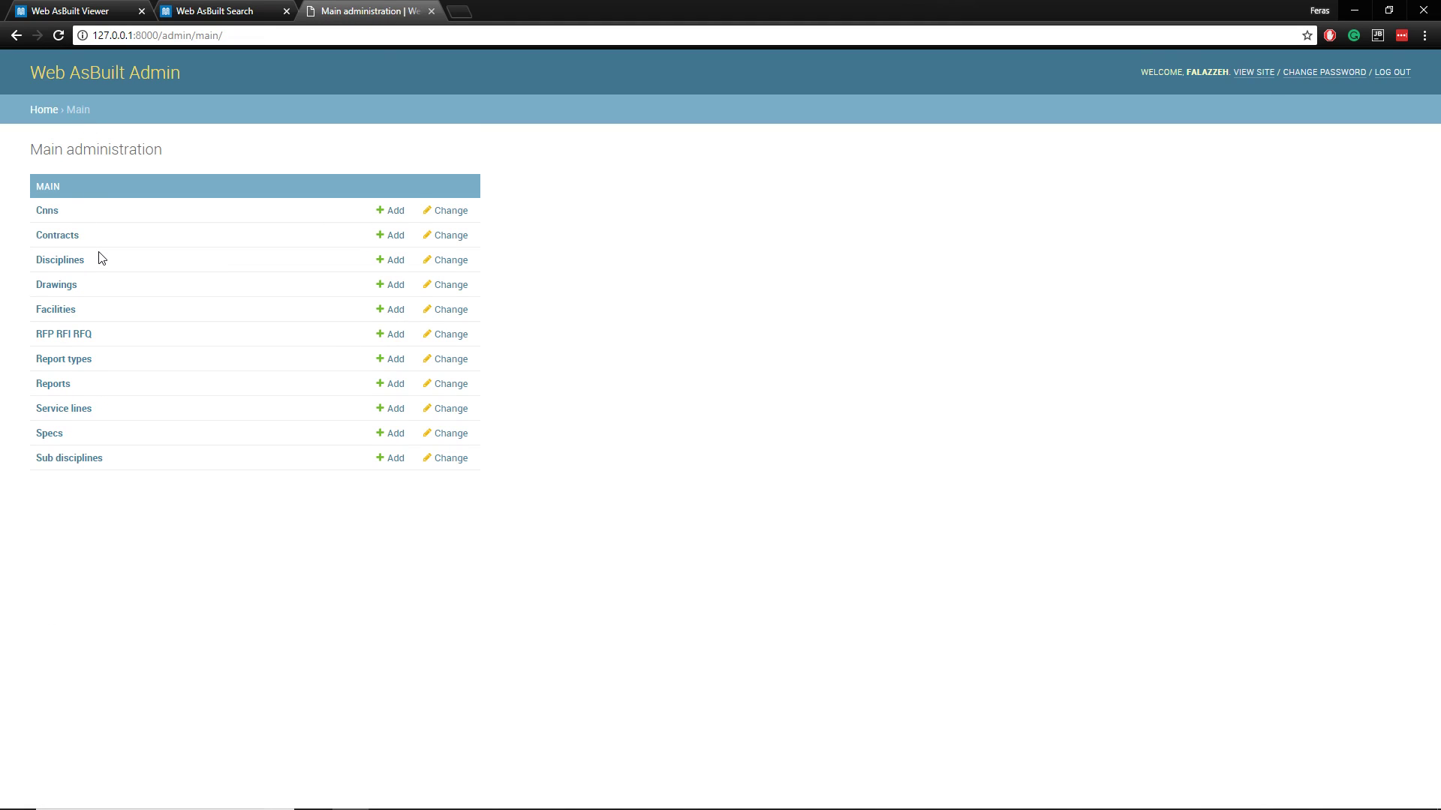
click(124, 10)
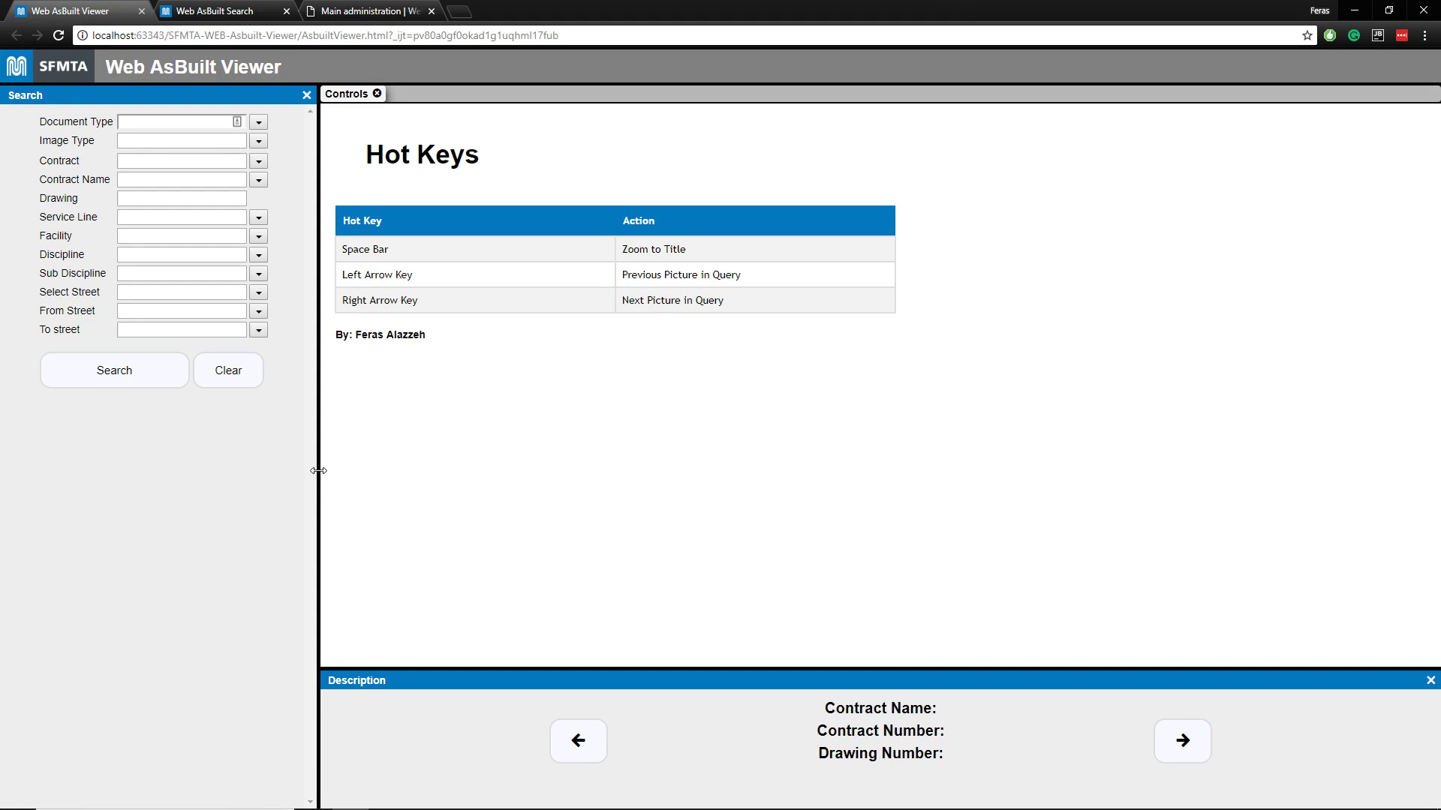
Narrow the search panel slightly and move to the Web AsBuilt Search page
drag(318, 470, 317, 471)
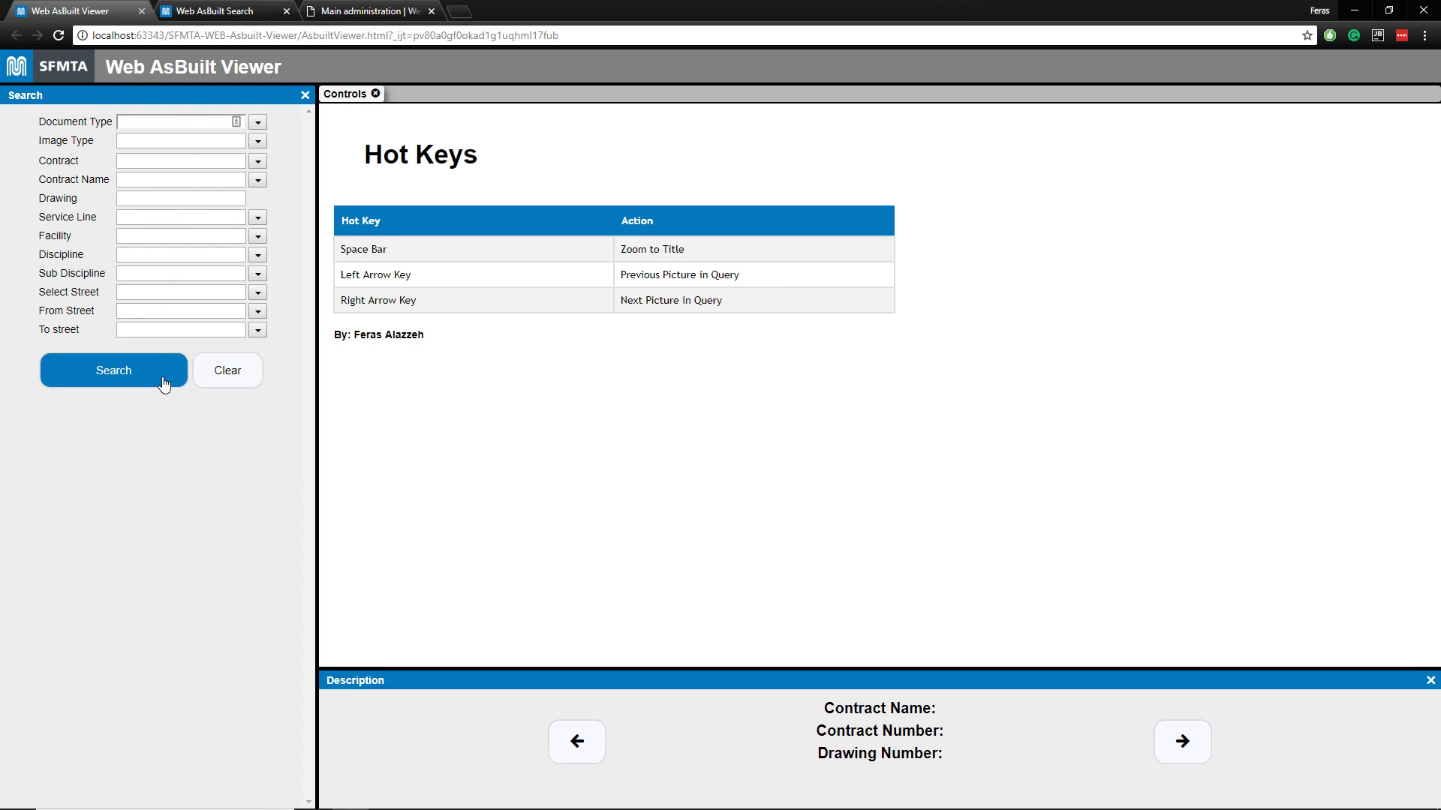
click(256, 10)
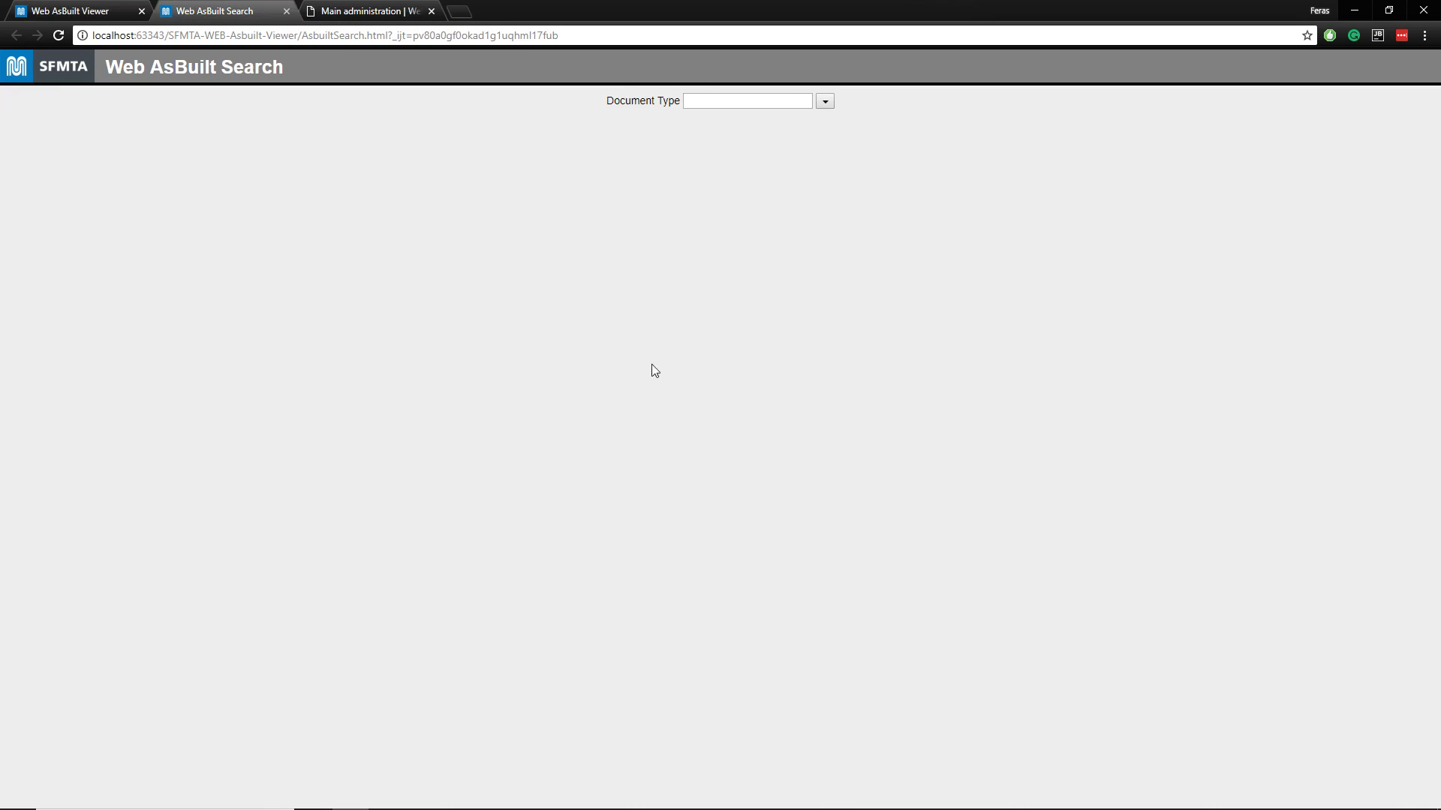
Set Document Type to Drawing to list all 11,631 drawing records
click(824, 101)
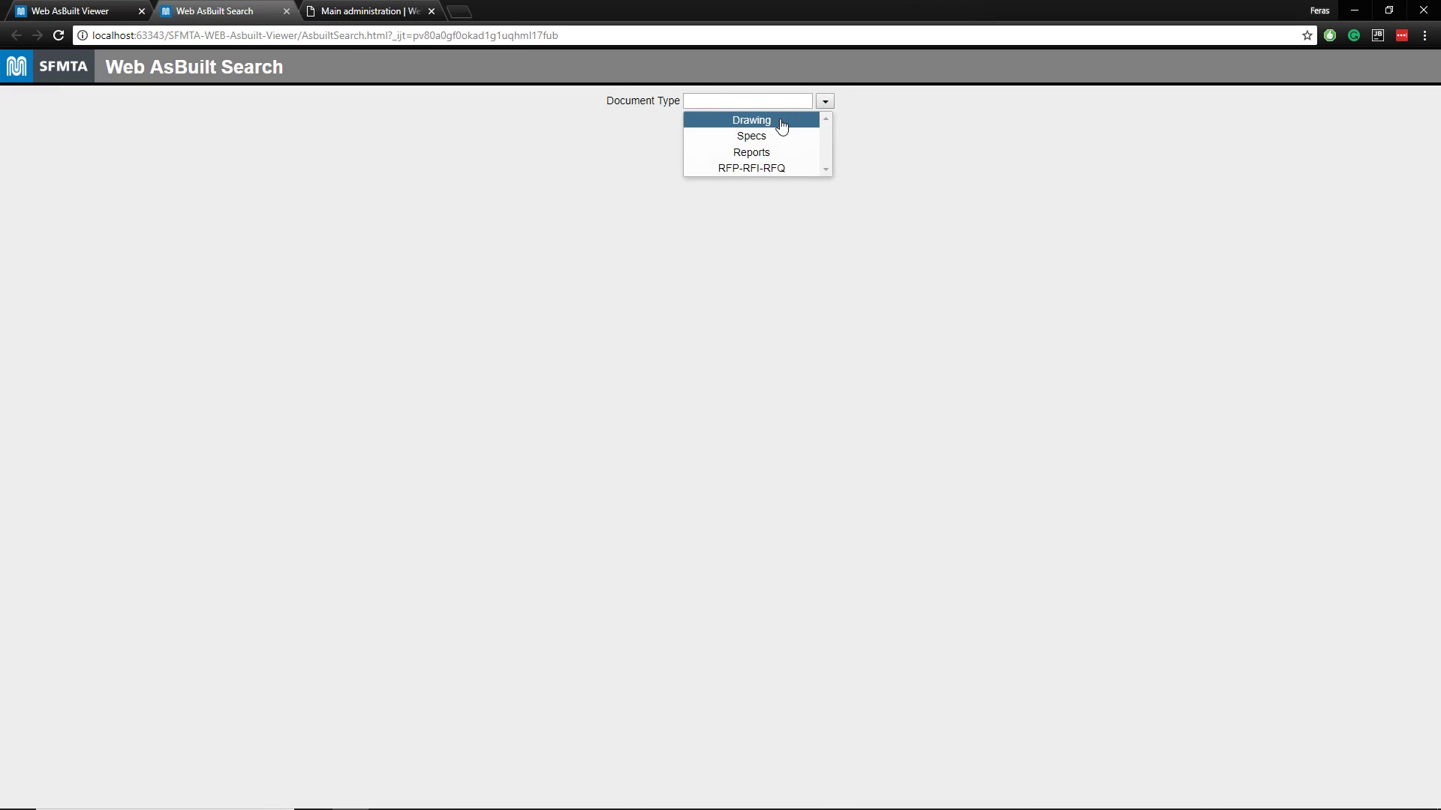
click(780, 118)
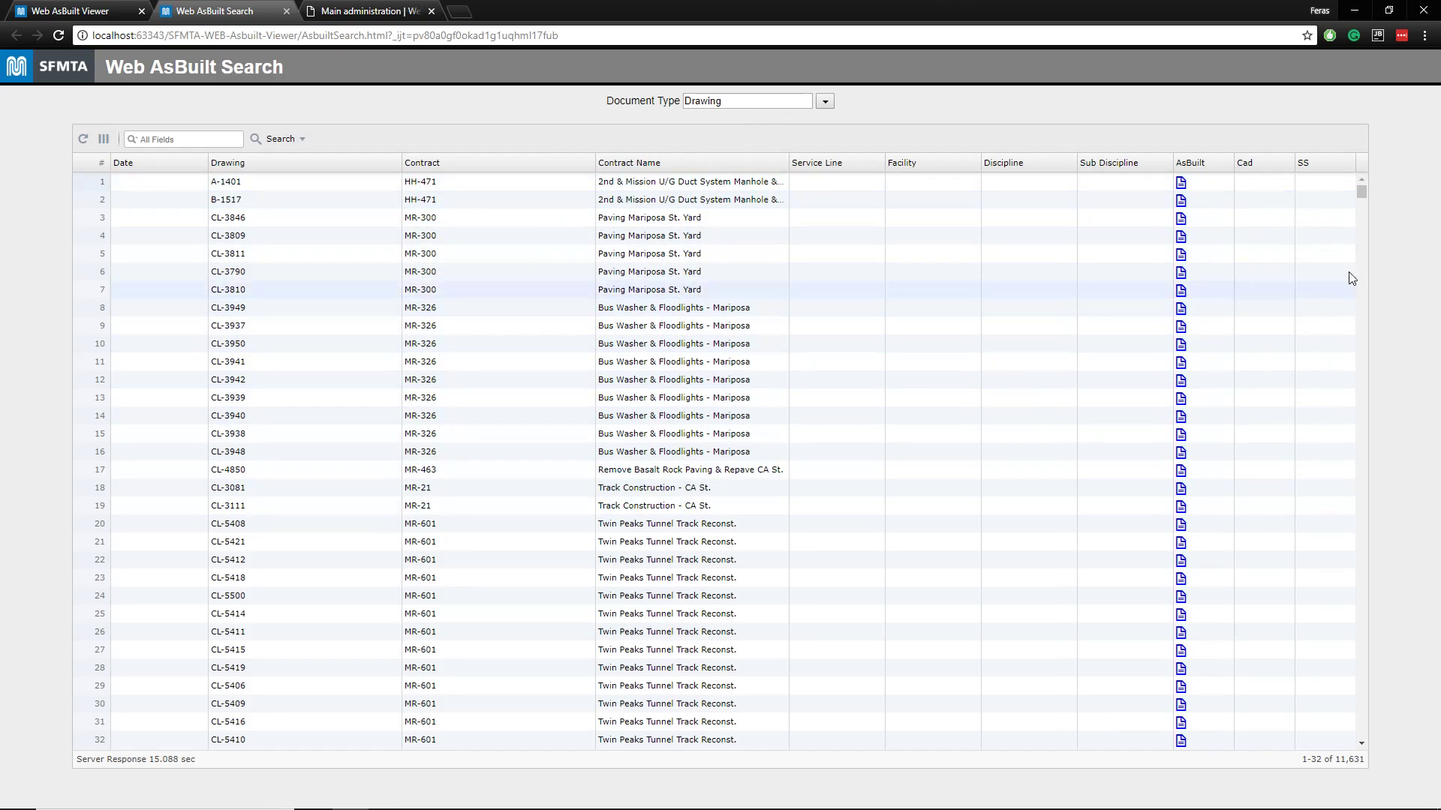
mouse_move(1361, 192)
mouse_down()
mouse_move(1375, 746)
mouse_move(1363, 180)
mouse_up()
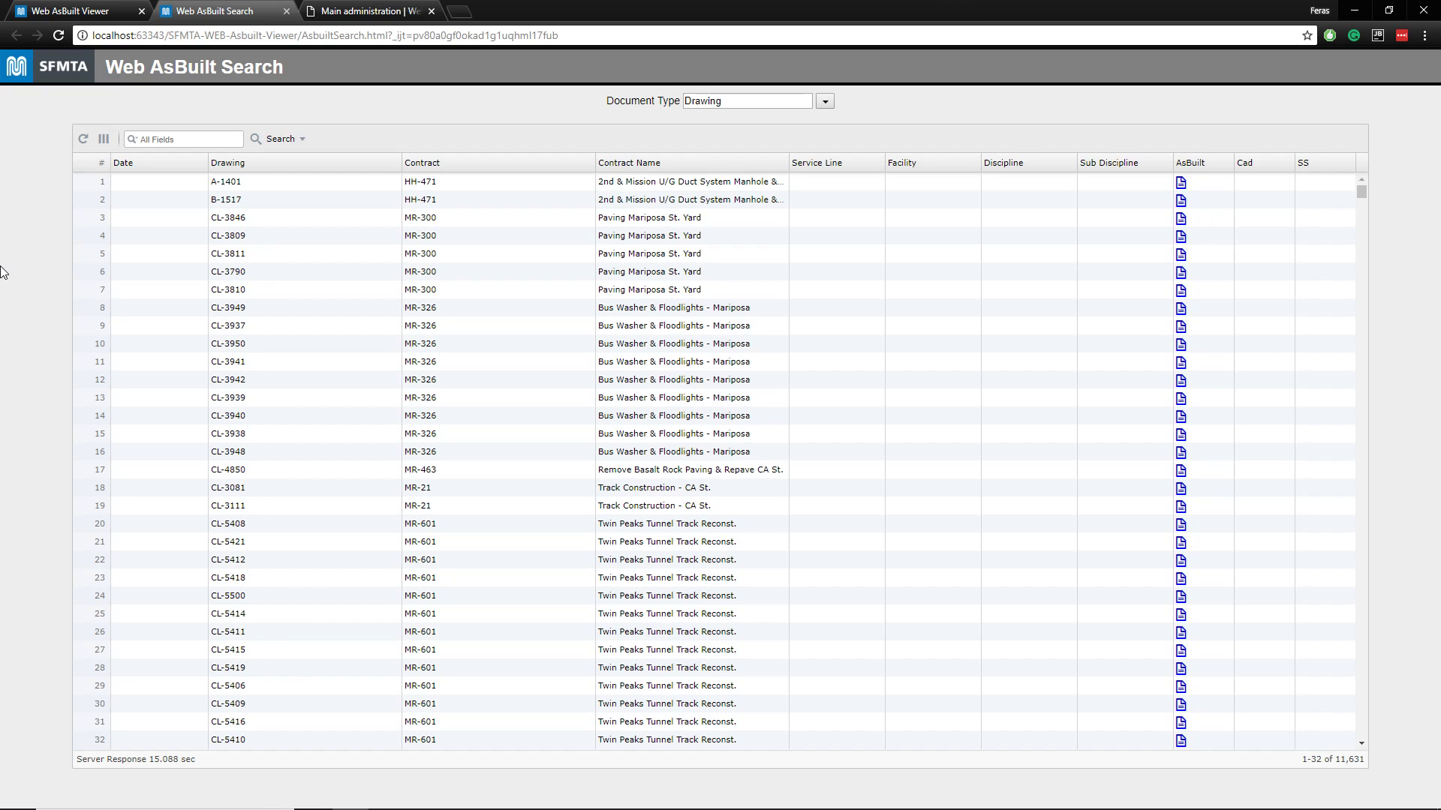
Inspect the detailed per-field filters and drawing-number match options, leaving them unchanged
click(281, 139)
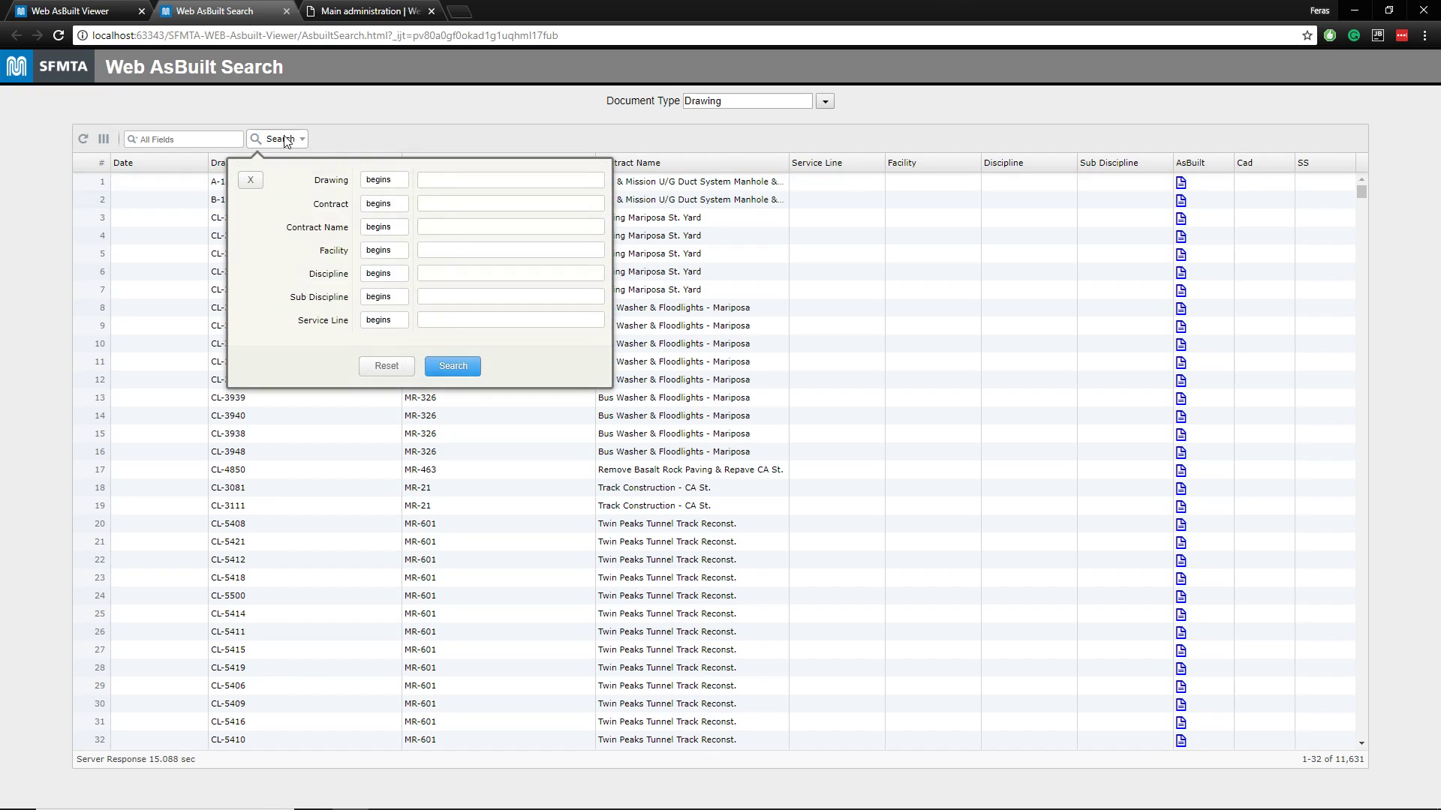
click(391, 182)
key(Escape)
click(252, 180)
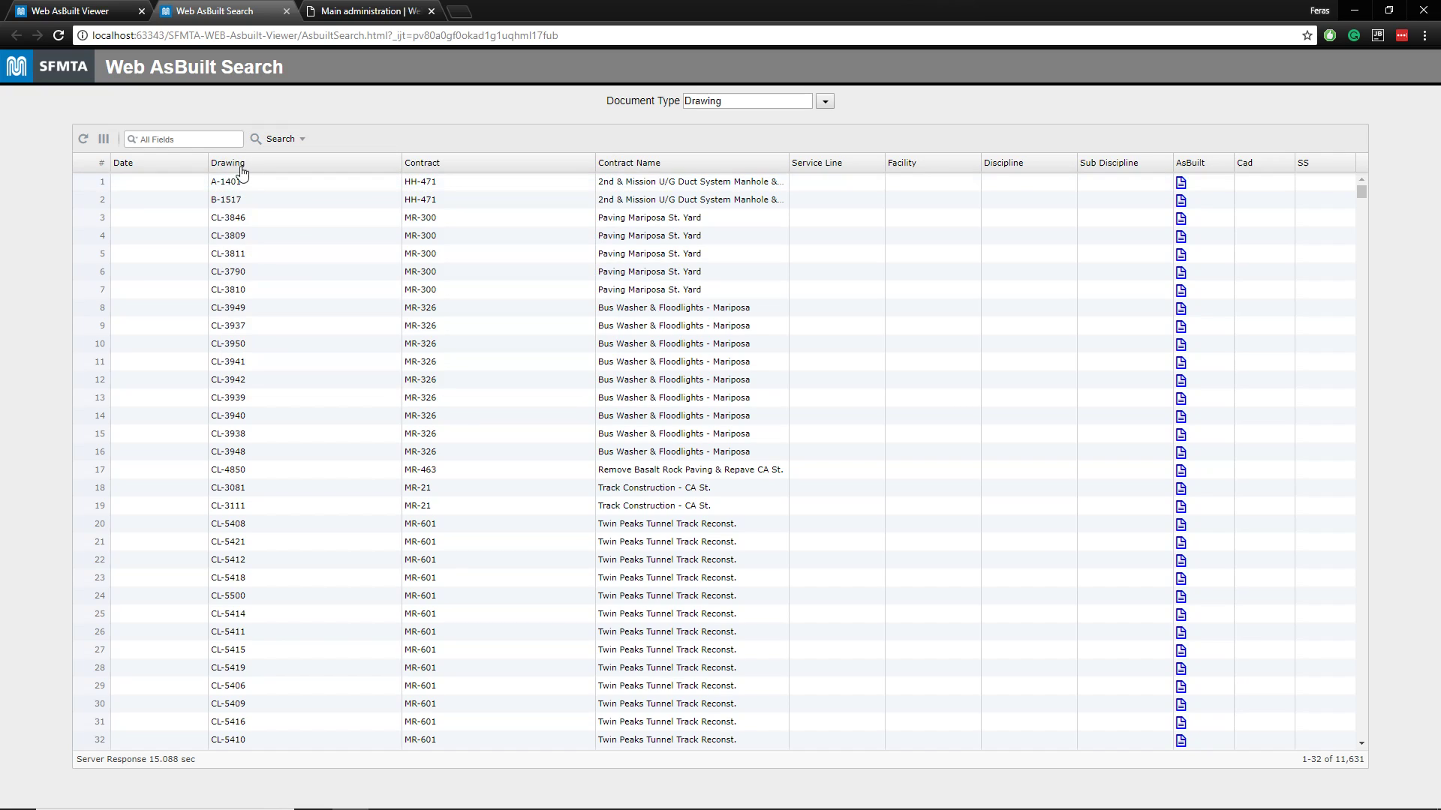
Filter all fields by 'mr-1005' and view drawing DL-9099's as-built image
click(187, 139)
text(mr-1005)
key(Return)
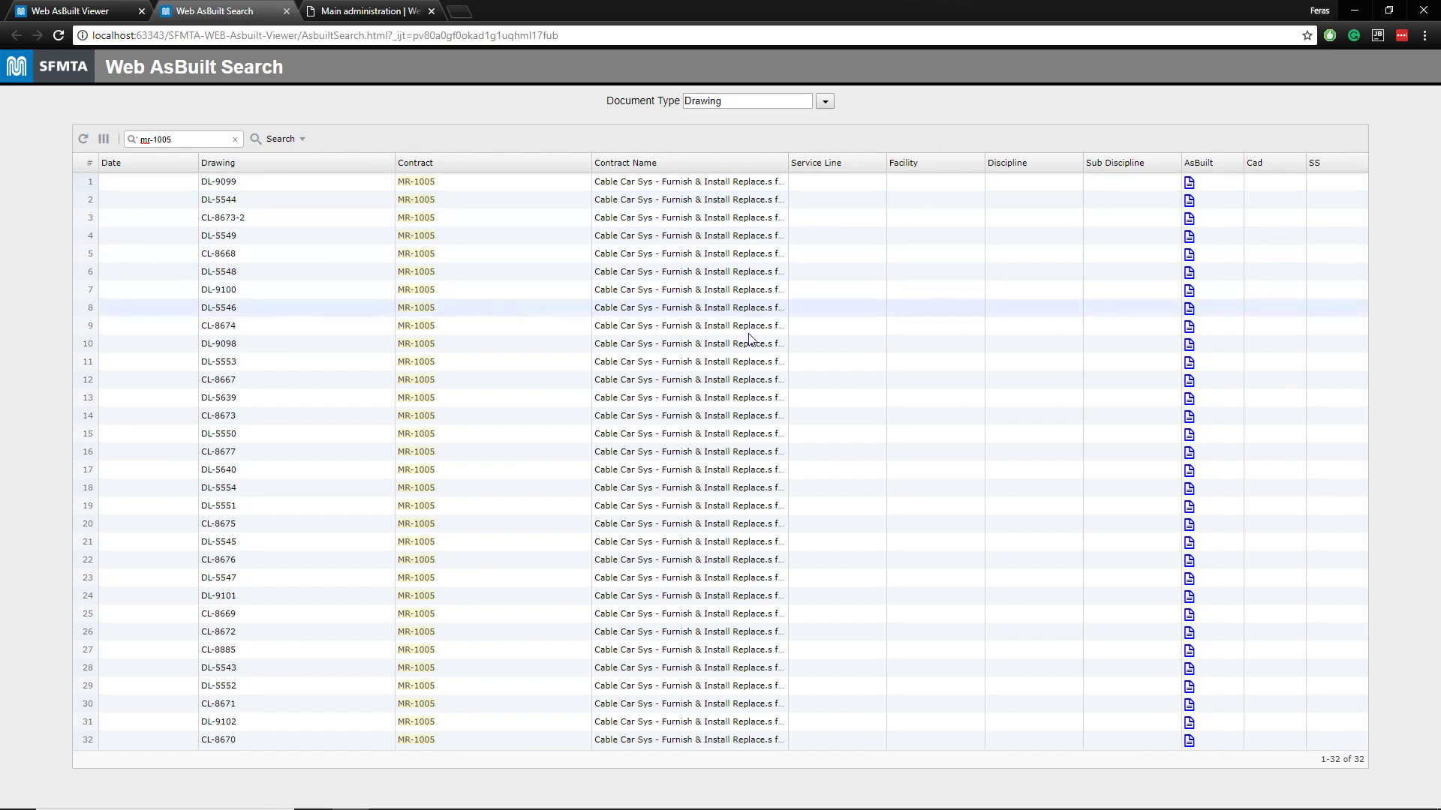
click(1191, 184)
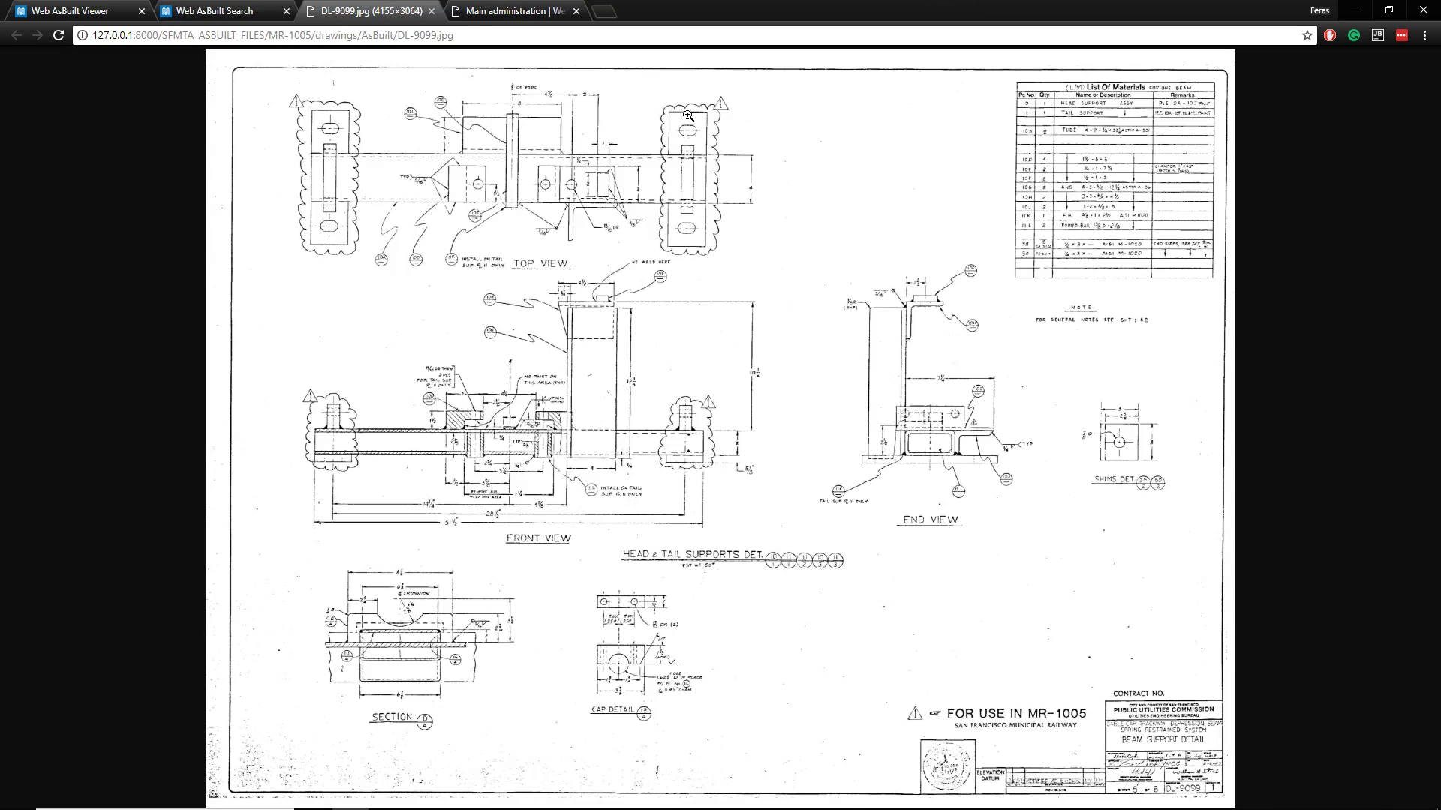
click(431, 11)
Clear the mr-1005 search text to list all drawings again
drag(174, 139, 102, 143)
key(BackSpace)
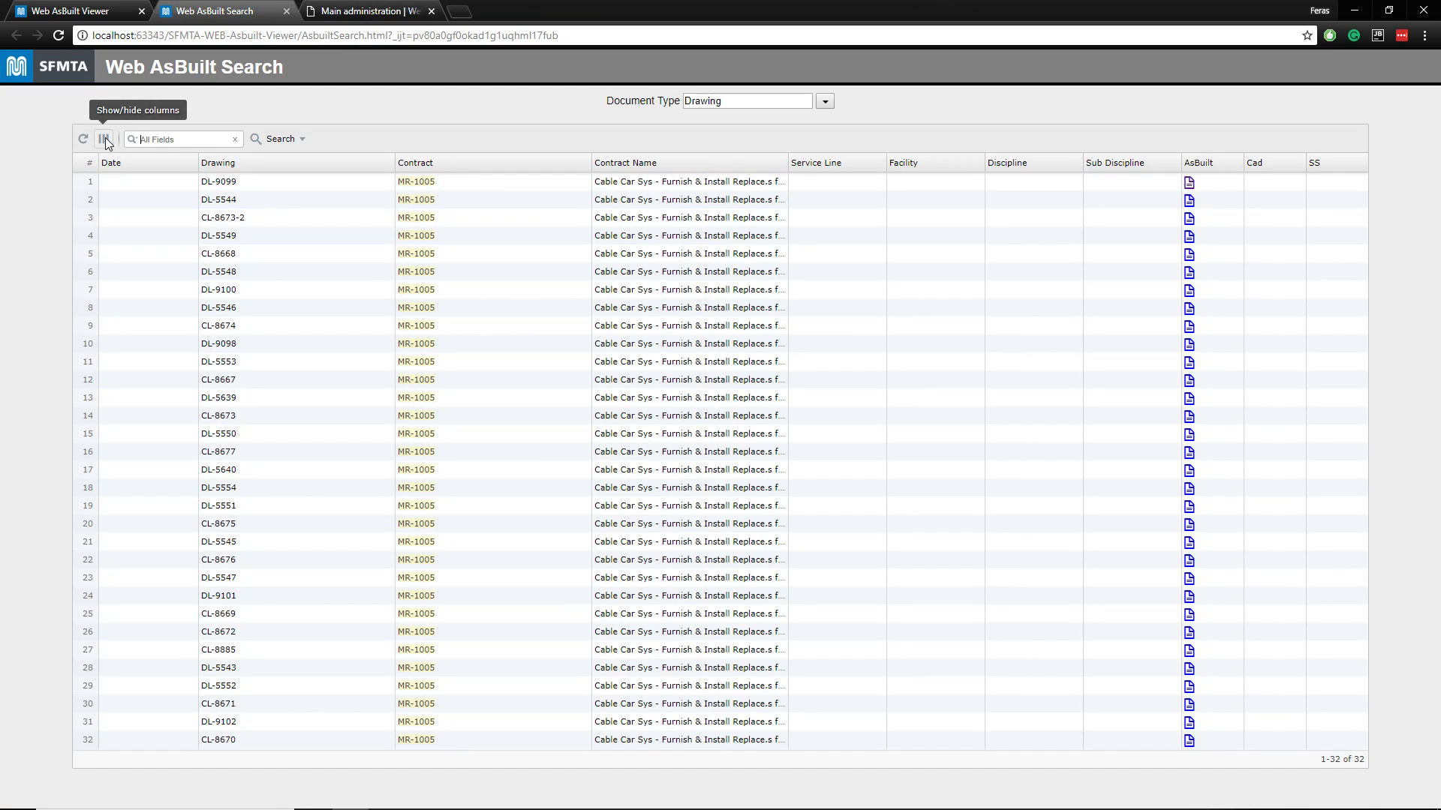
key(Return)
Review the column choices and document types, keeping Drawing selected
click(105, 139)
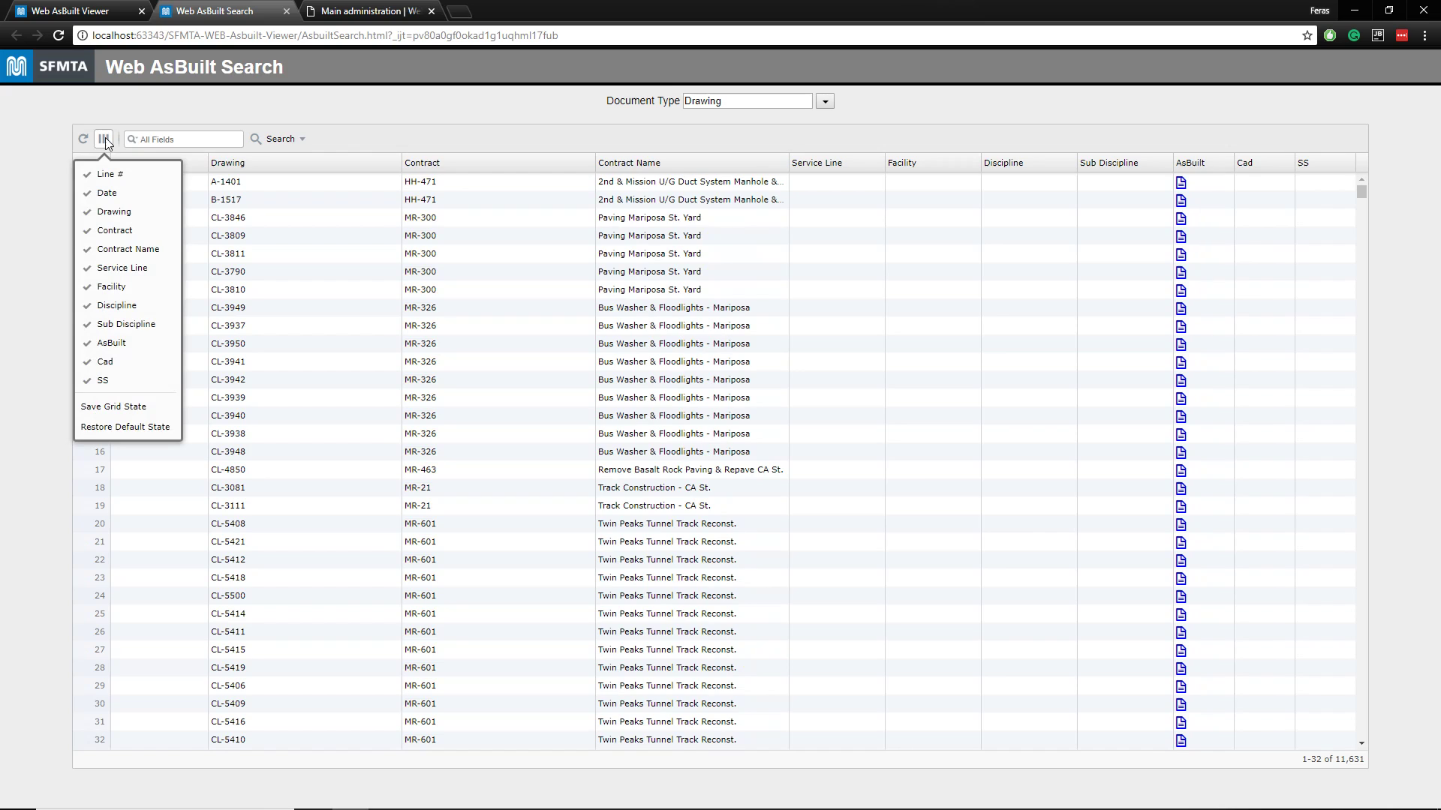
click(105, 139)
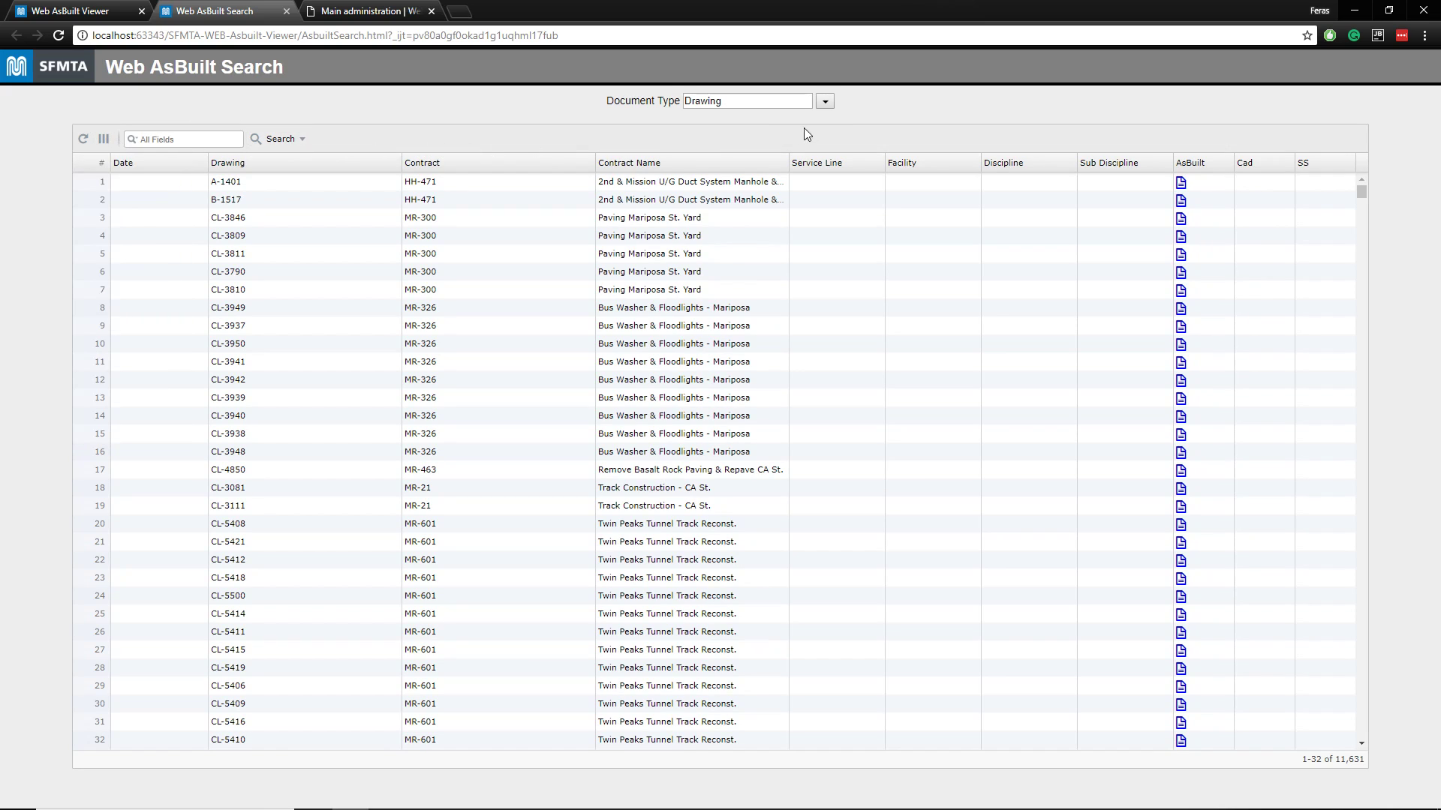
click(824, 101)
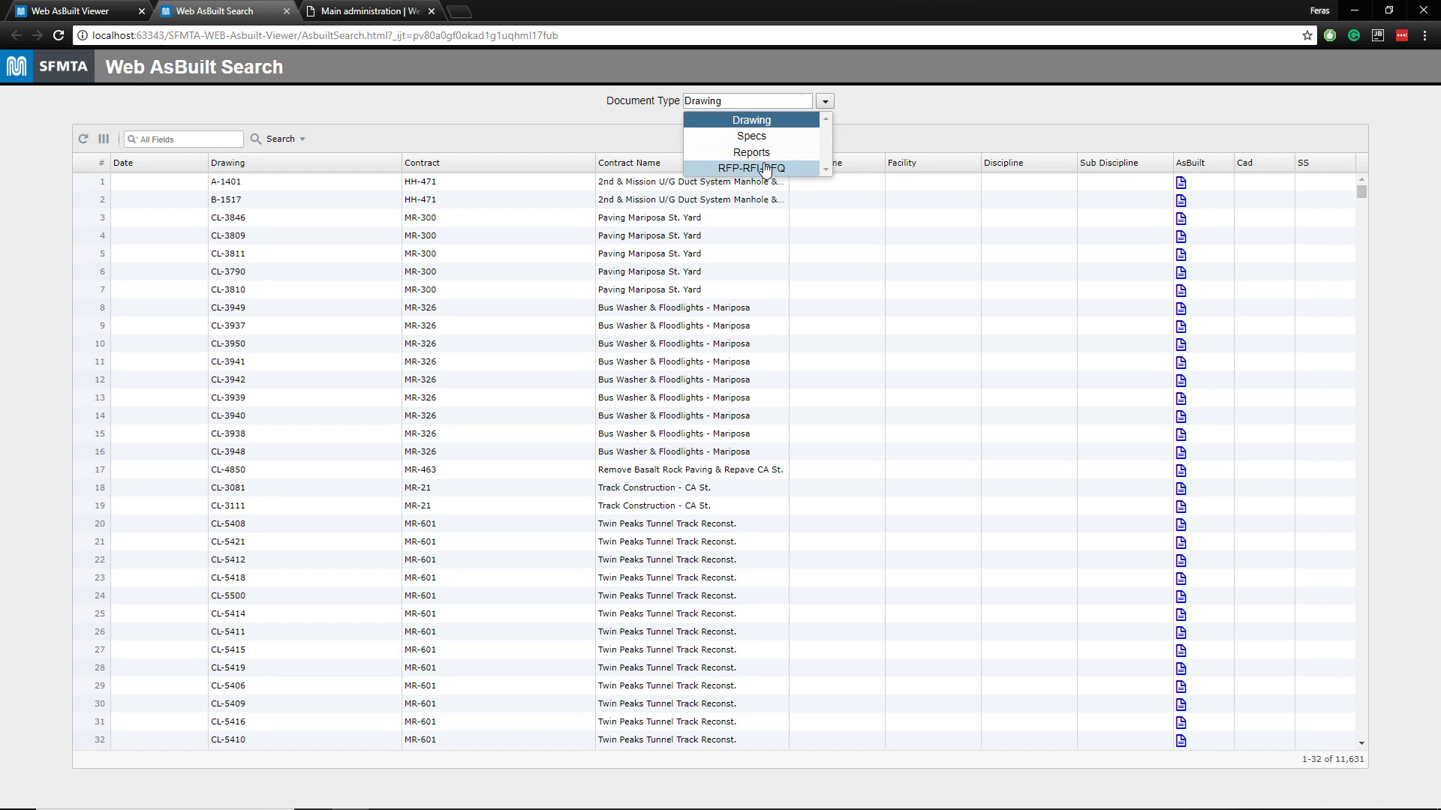
click(825, 100)
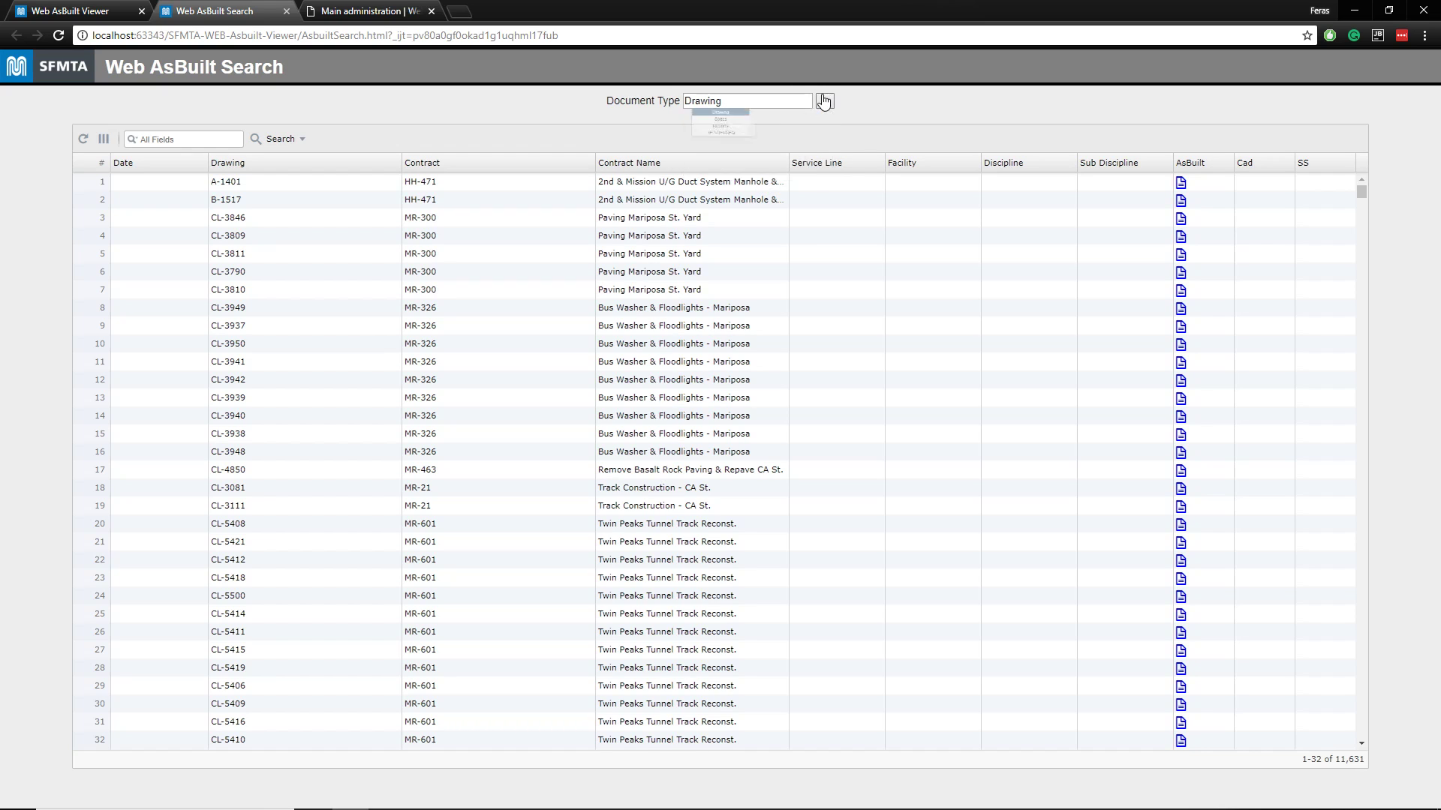
Sort the grid by drawing number descending, so it starts with X-54
click(246, 163)
click(424, 163)
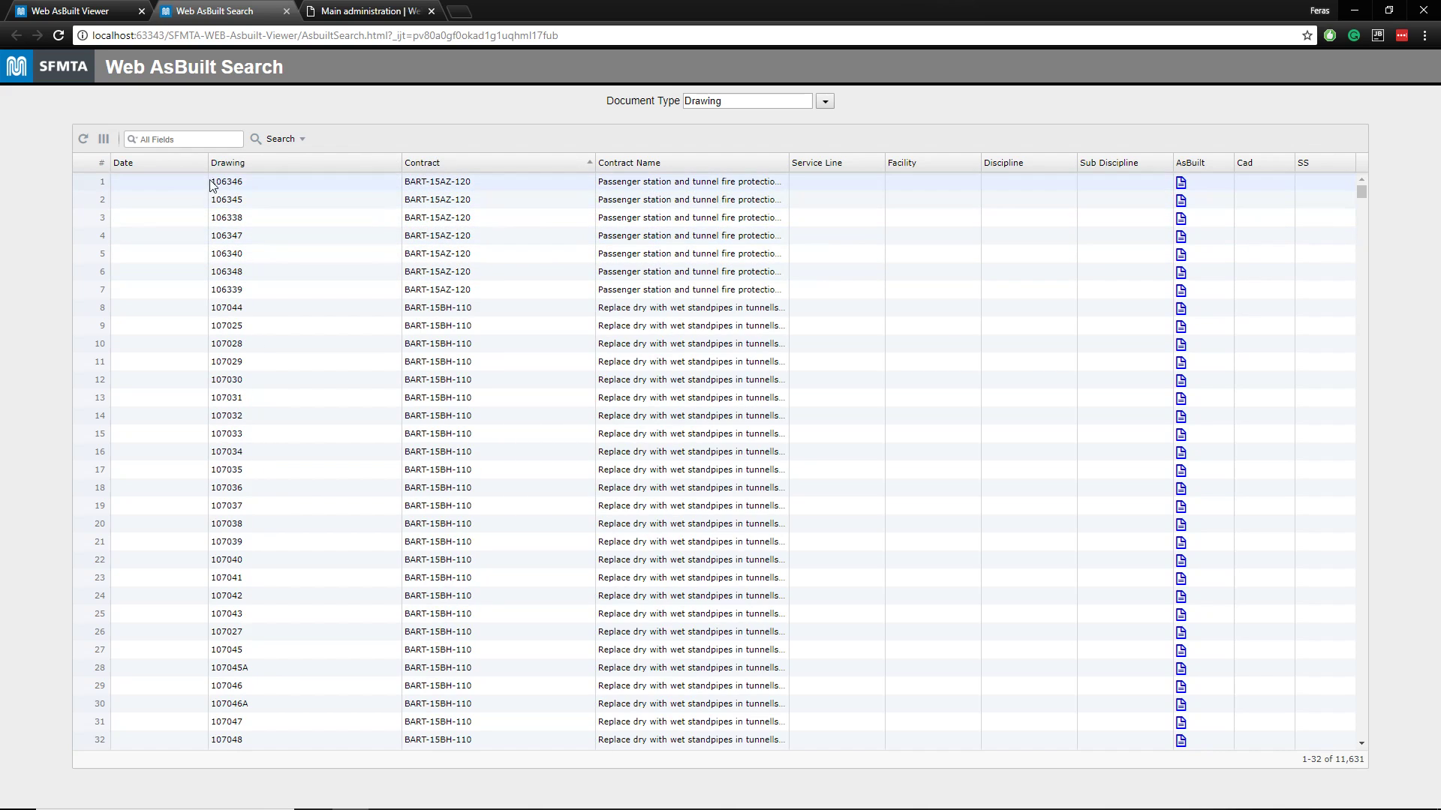
click(313, 168)
click(321, 168)
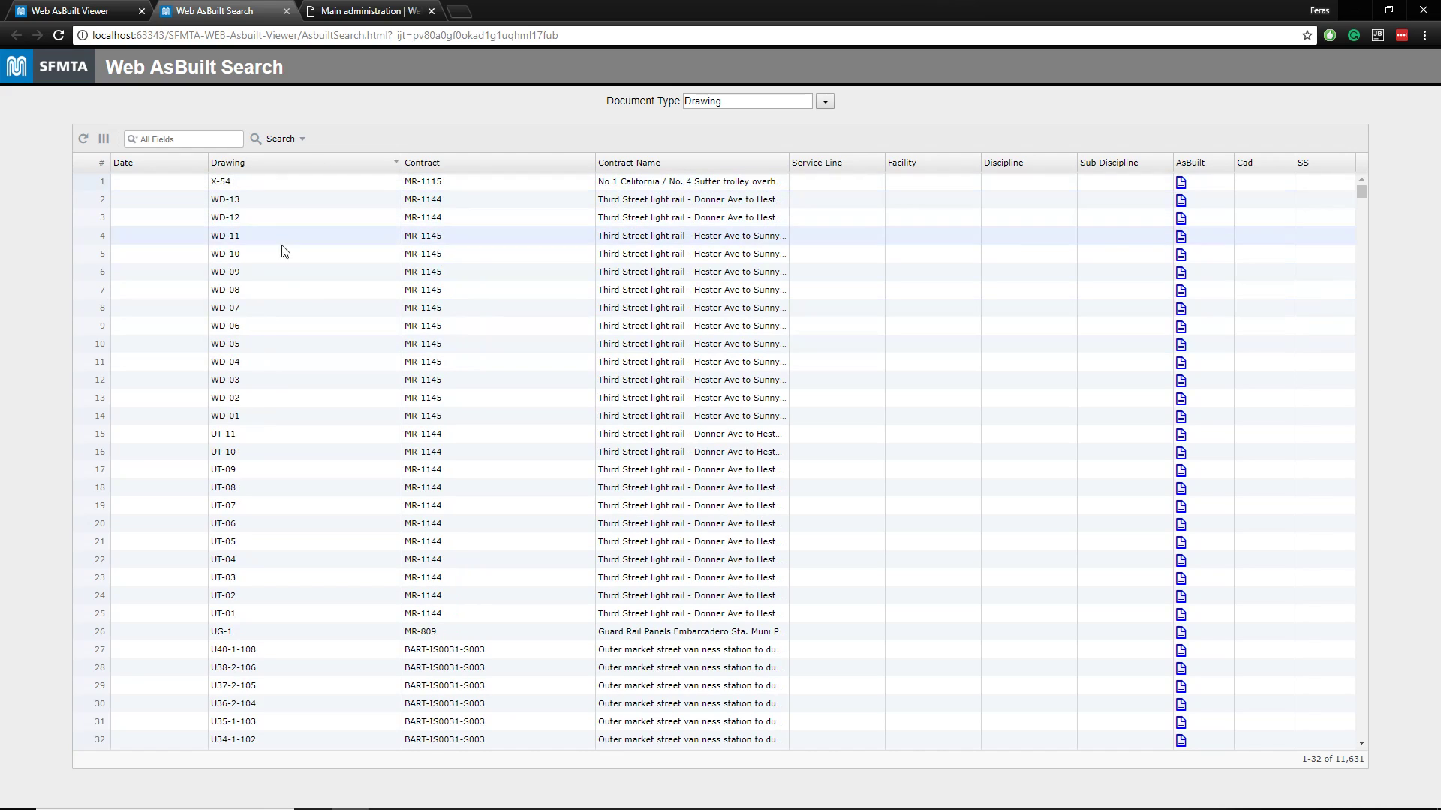